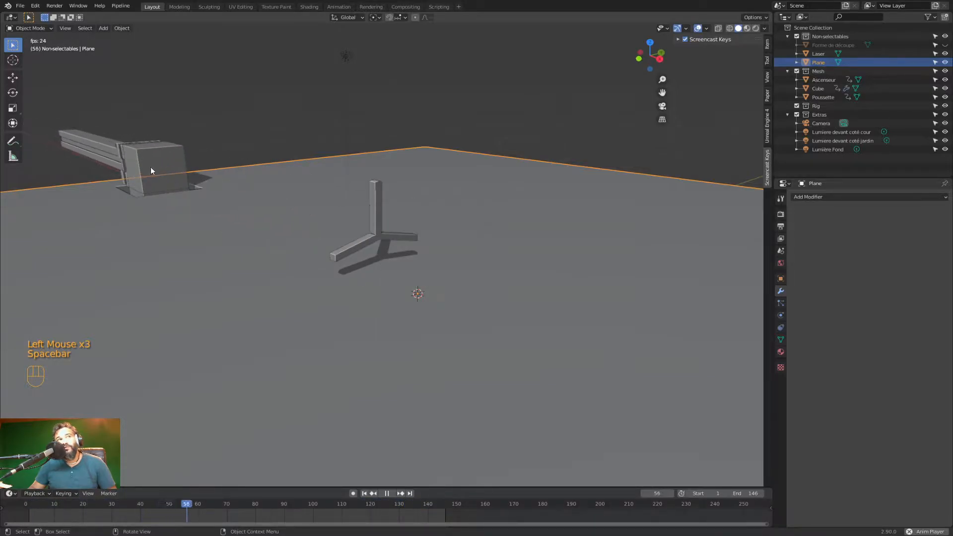
- Stop the animation, move to frame 111 and examine how the pusher's head fits against the cube
key("space")
middle_click_drag(350, 296, 392, 306)
left_click_drag(320, 505, 344, 505)
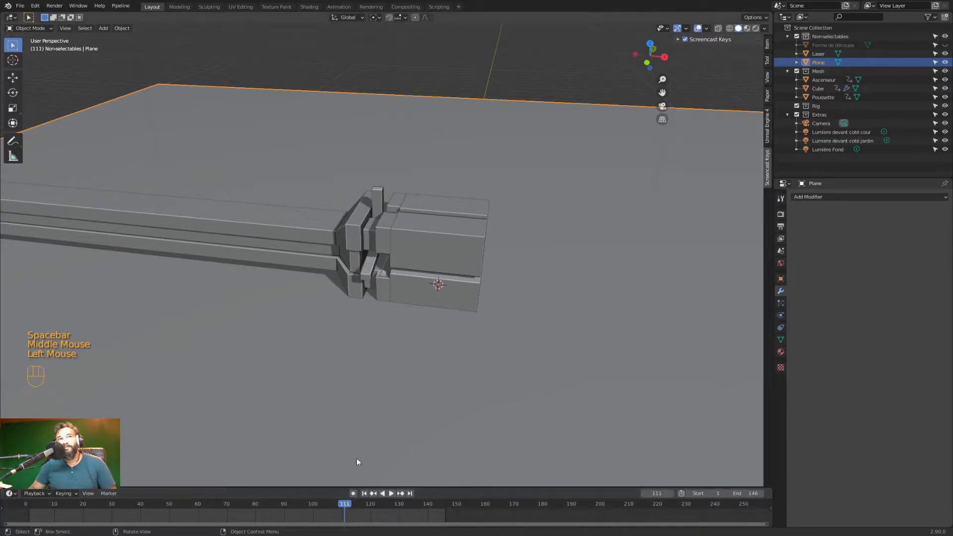
middle_click_drag(472, 287, 457, 228)
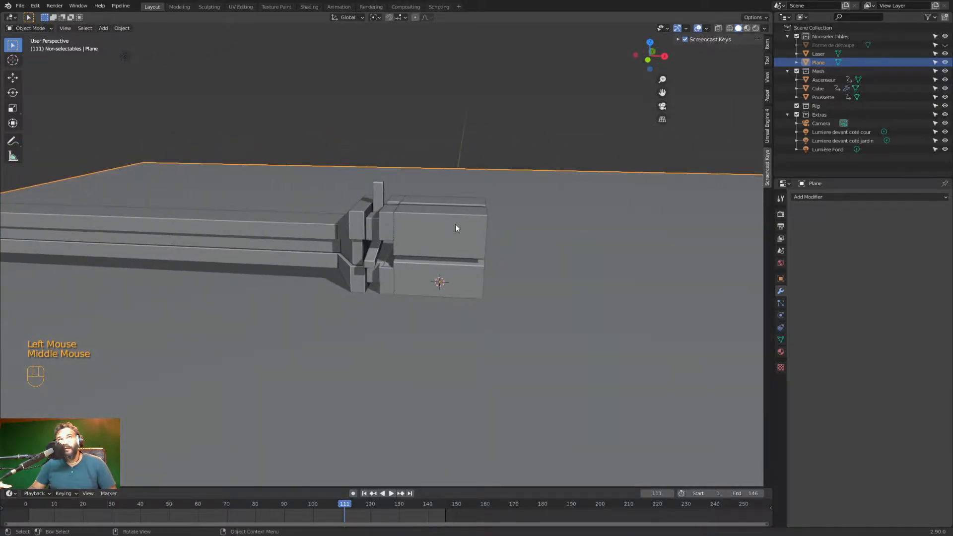
scroll(393, 230, "up", 2)
middle_click_drag(383, 250, 362, 226)
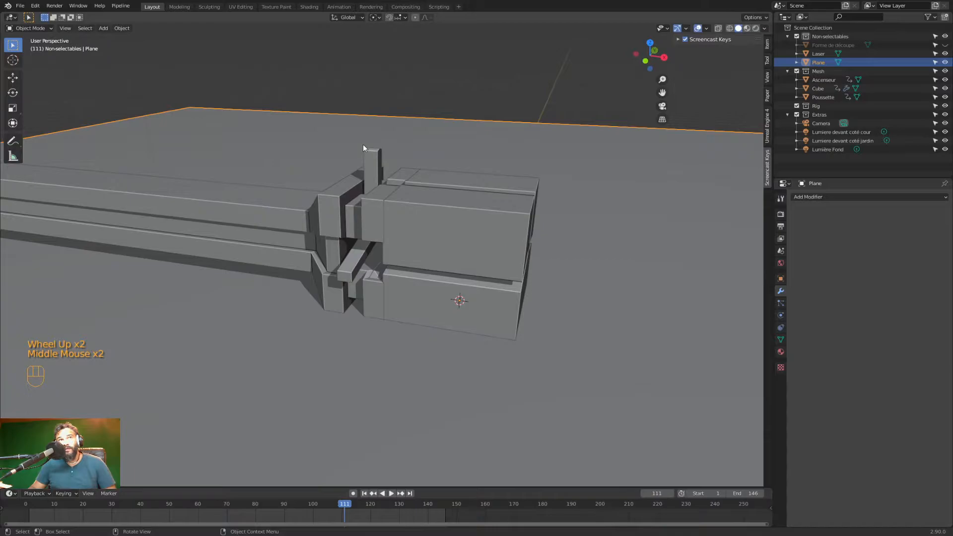
middle_click_drag(392, 176, 454, 132)
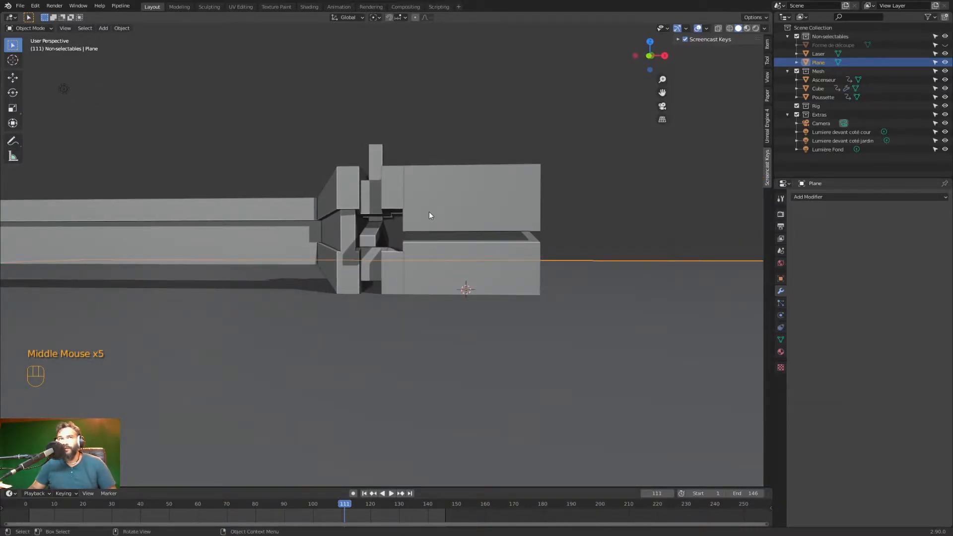
middle_click_drag(434, 210, 431, 244)
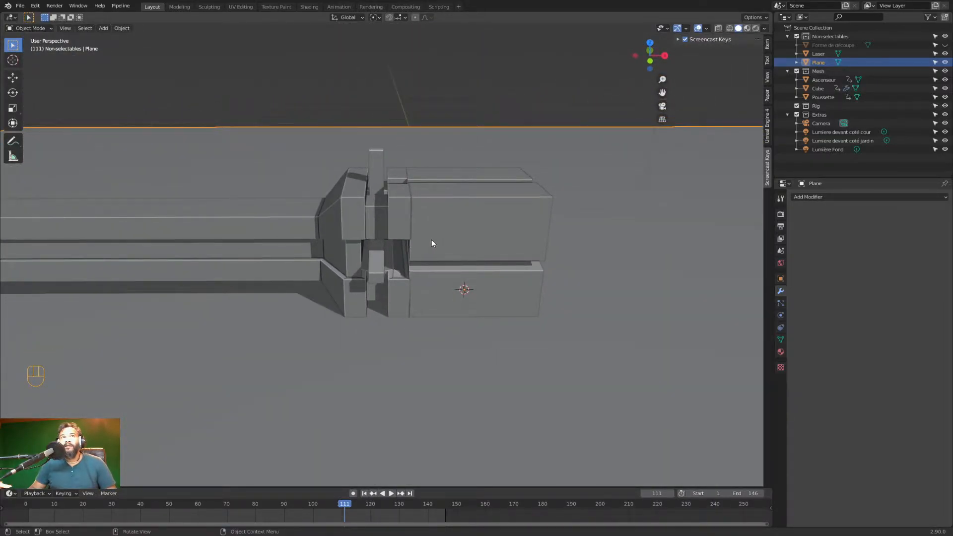
middle_click_drag(446, 240, 407, 242)
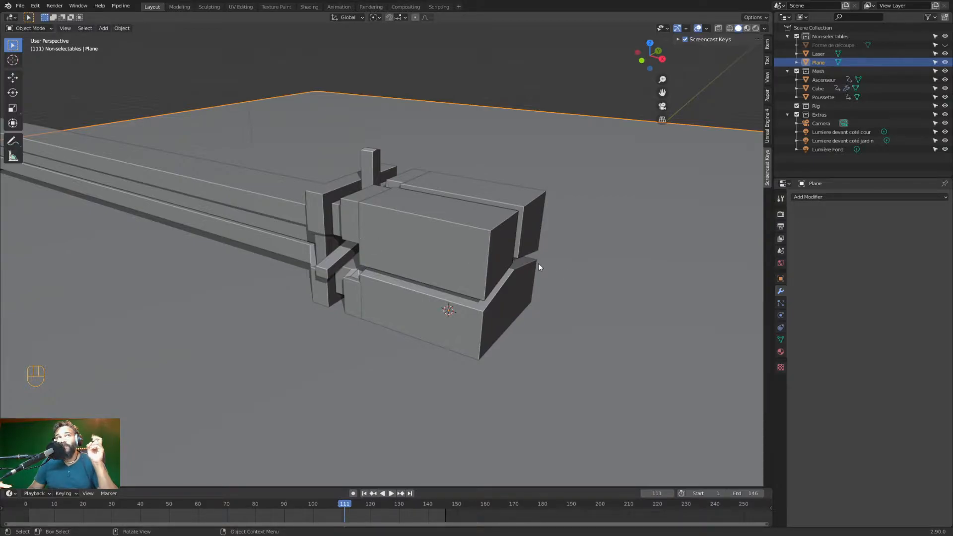
middle_click_drag(403, 257, 366, 231)
middle_click_drag(418, 260, 456, 255)
middle_click_drag(291, 232, 418, 227)
- Select the cube, examine its cut shape against the pusher's head and save the file
left_click(381, 285)
middle_click_drag(329, 304, 390, 207)
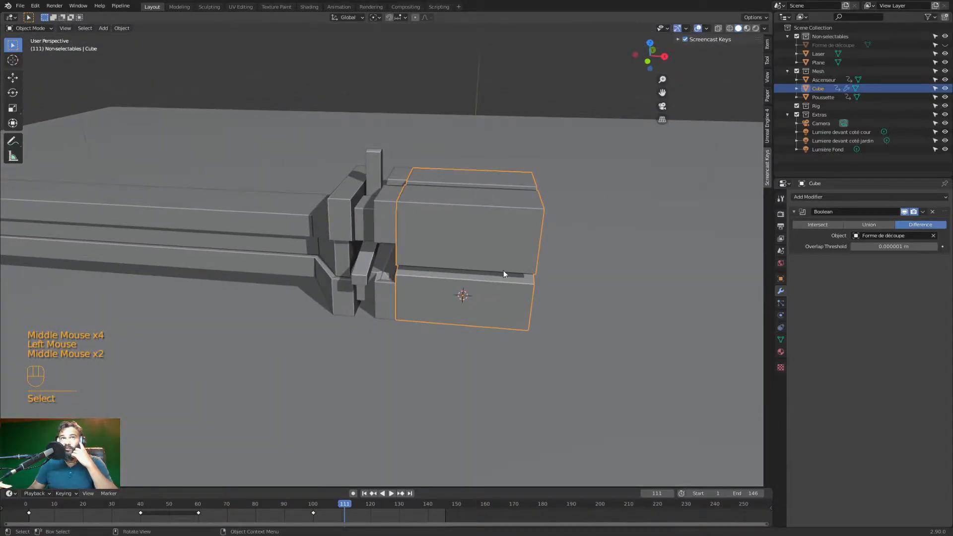
middle_click_drag(507, 273, 383, 262)
middle_click_drag(270, 266, 393, 257)
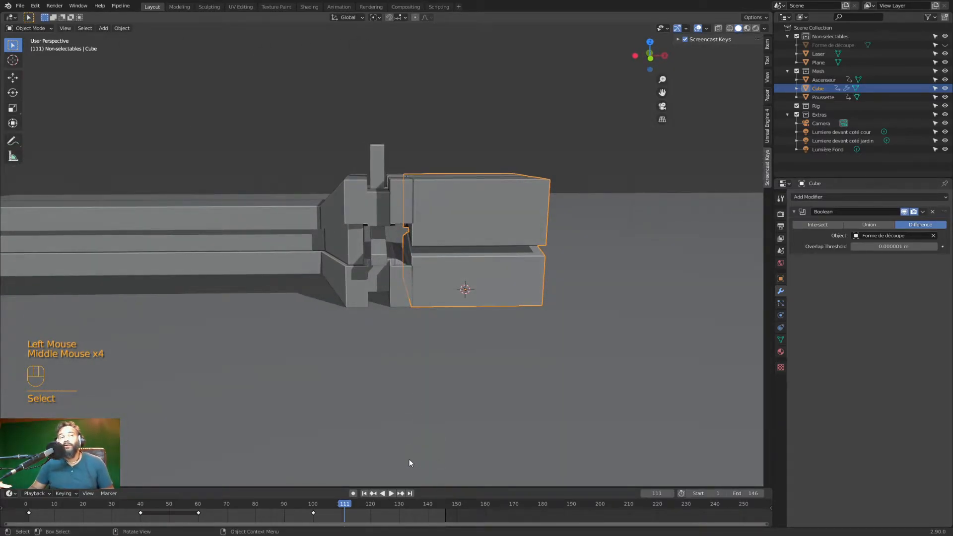
key("ctrl+s")
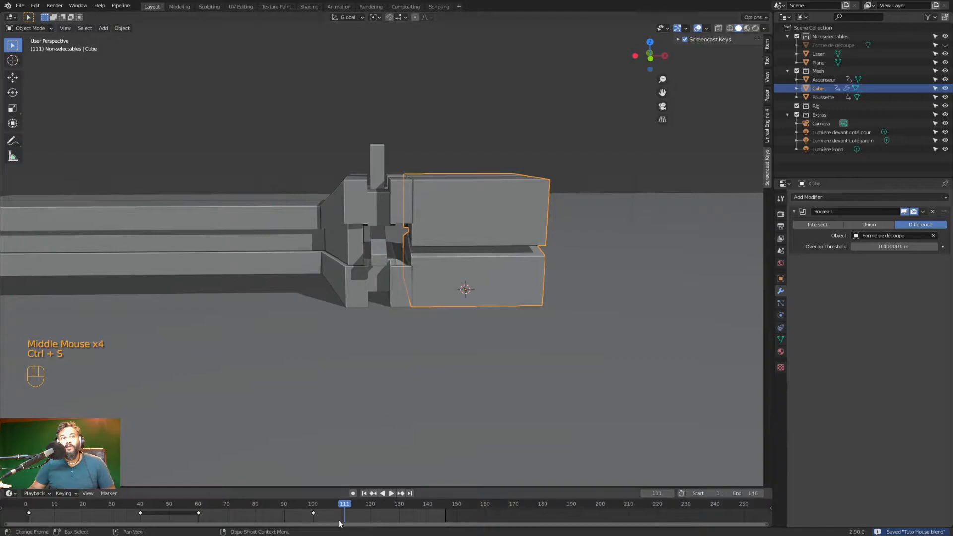
- Move the animation to frame 126 and examine the retracted Poussette relative to the cube
left_click_drag(345, 504, 283, 506)
middle_click_drag(298, 387, 297, 400)
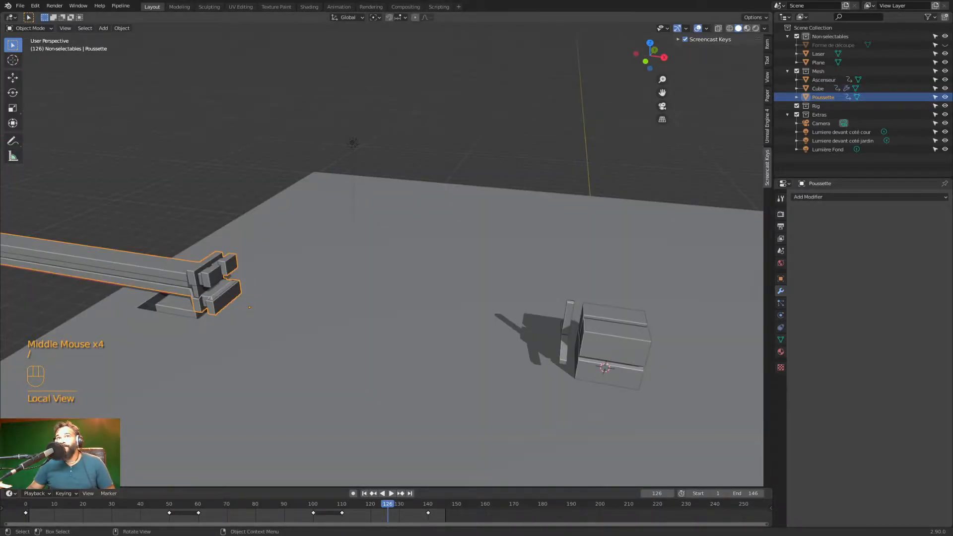
middle_click_drag(571, 367, 511, 357)
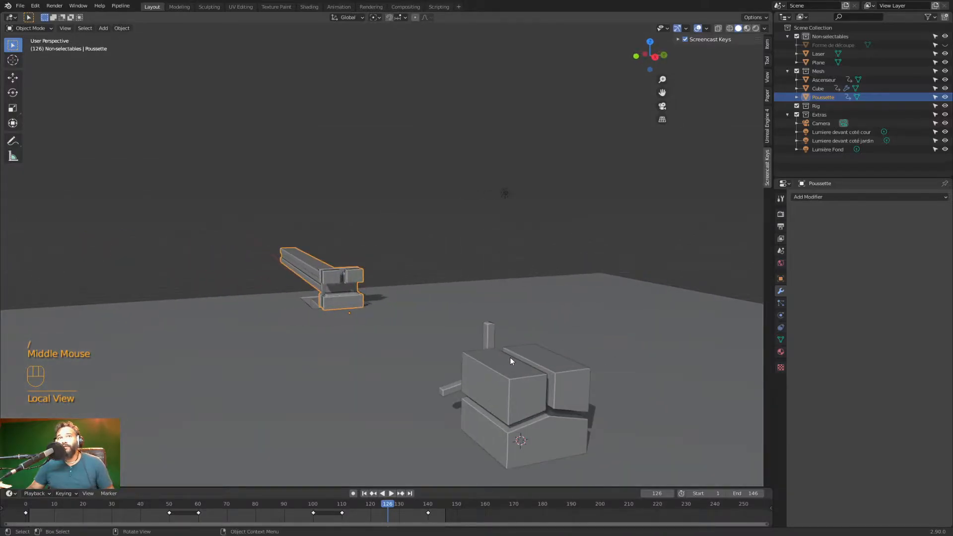
middle_click_drag(354, 361, 422, 336)
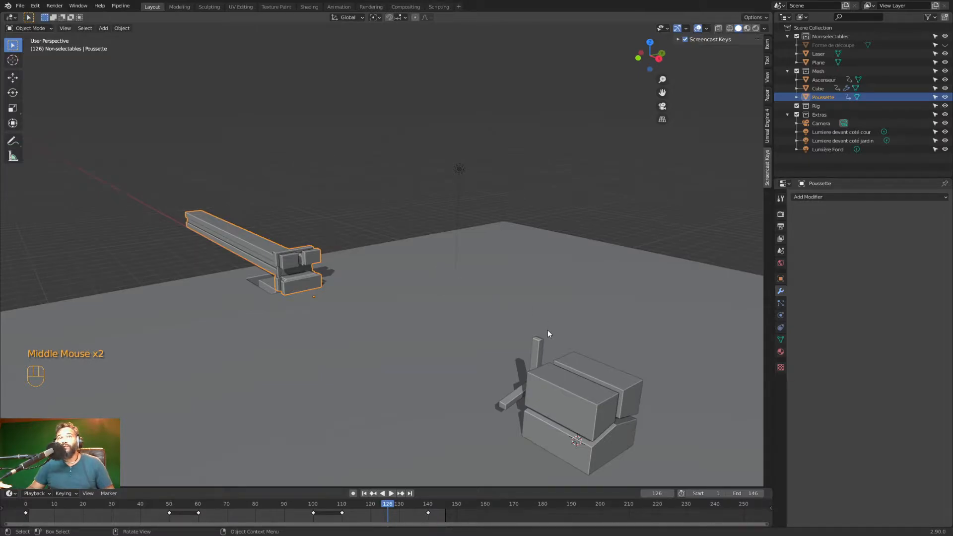
- Try deleting the Laser object from the scene, and undo the deletion
left_click(538, 356)
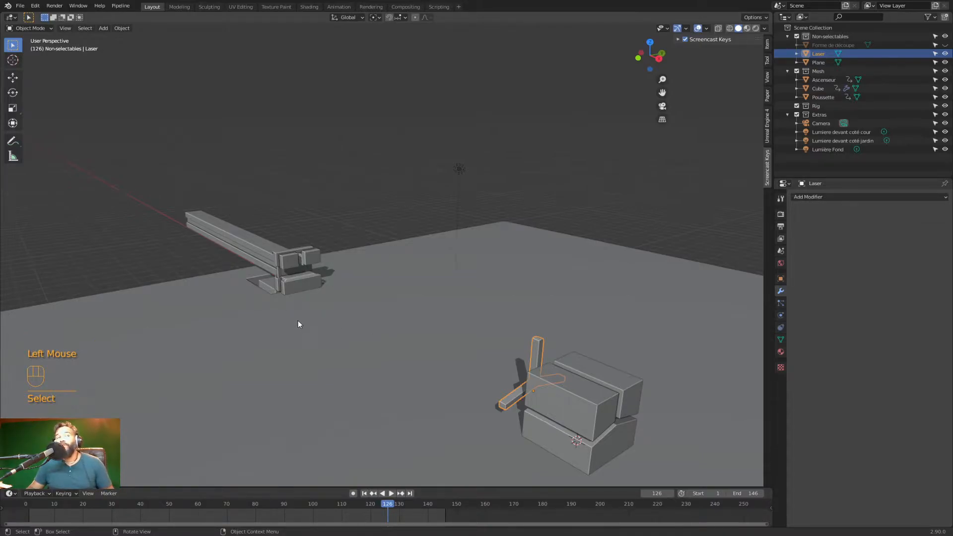
left_click(821, 197)
left_click(821, 196)
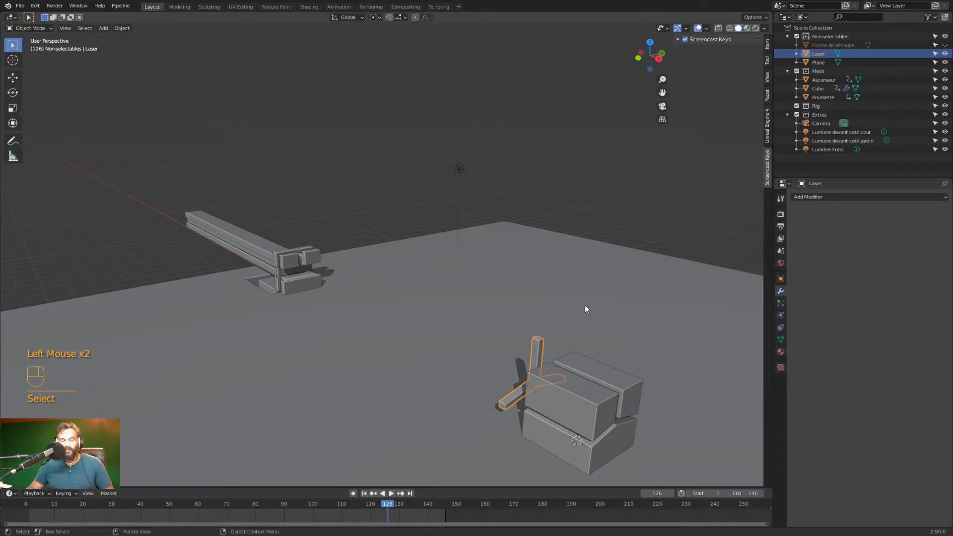
key("x")
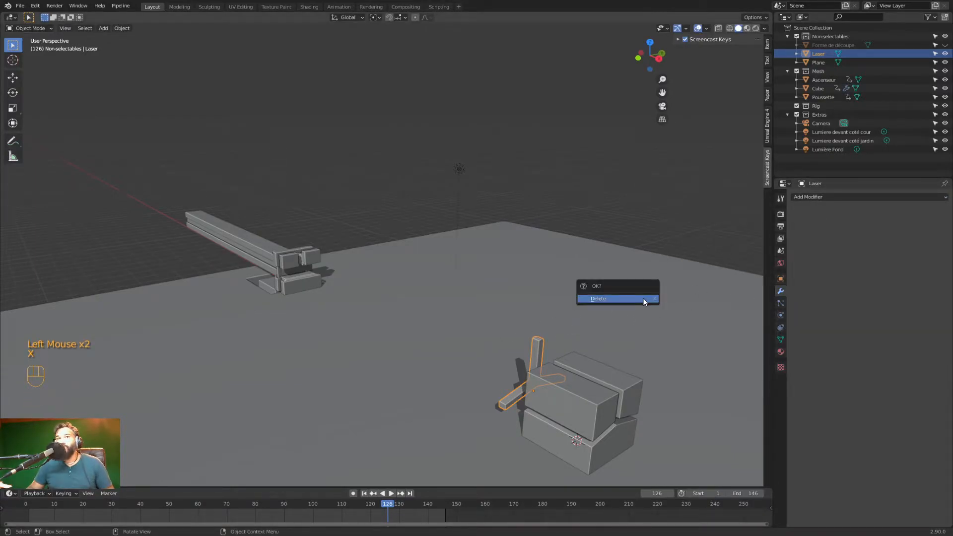
left_click(645, 298)
left_click(618, 410)
middle_click_drag(621, 411, 650, 403)
key("ctrl+z")
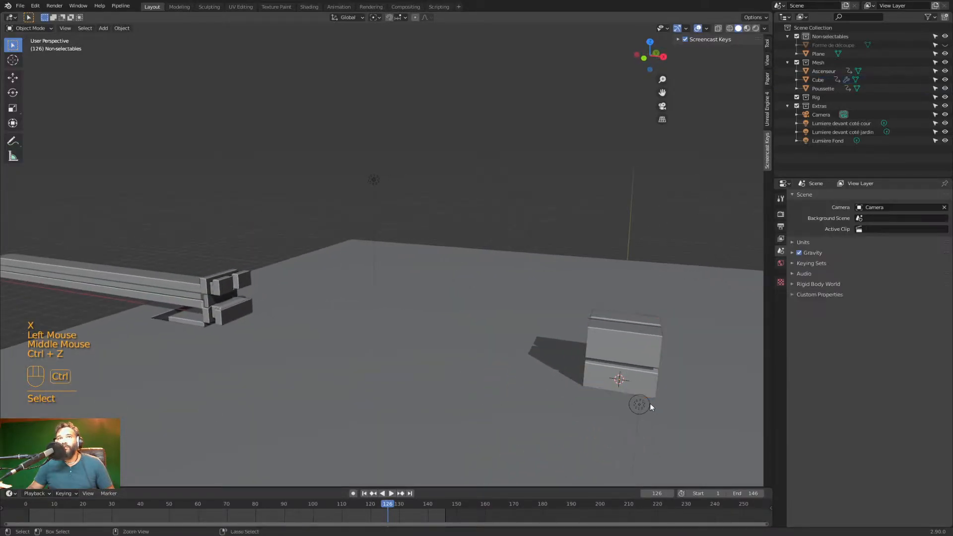
key("ctrl+z")
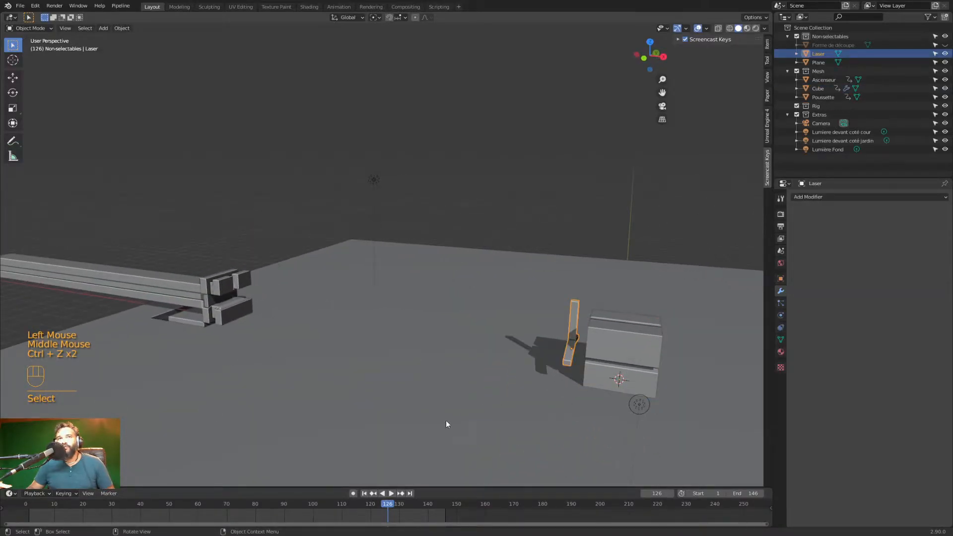
- Move the animation to frame 119 and examine the Poussette's head, the Laser and the cuts in the cube
left_click_drag(388, 505, 372, 504)
scroll(435, 421, "up", 3)
middle_click_drag(607, 417, 522, 371, "shift")
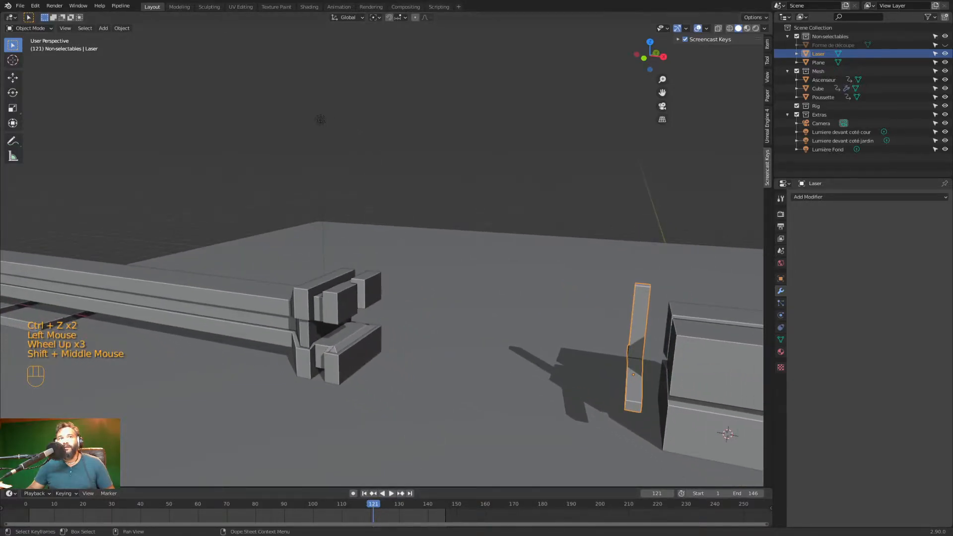
mouse_move(373, 512)
left_mouse_down()
mouse_move(350, 504)
mouse_move(379, 504)
left_mouse_up()
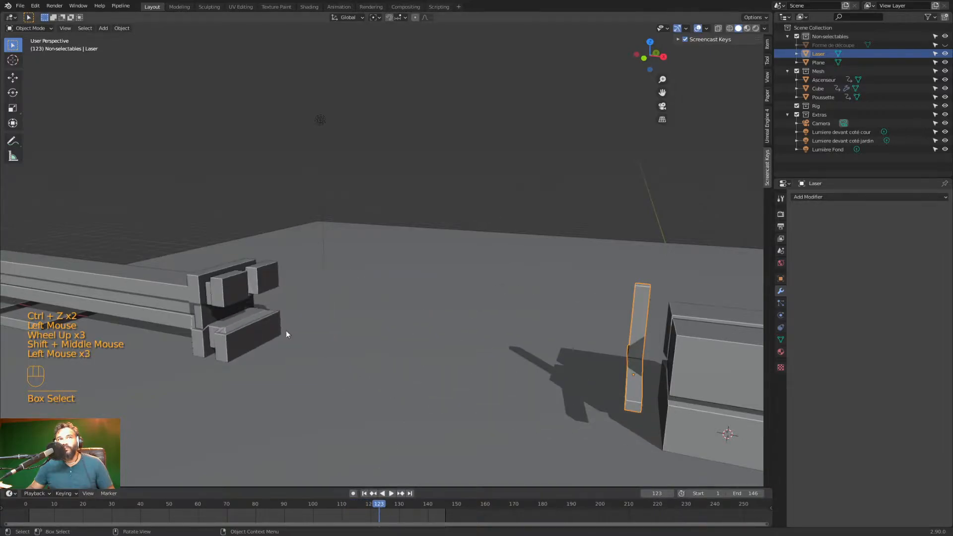
middle_click_drag(487, 364, 458, 361)
mouse_move(383, 507)
left_mouse_down()
mouse_move(395, 513)
mouse_move(344, 507)
mouse_move(368, 515)
left_mouse_up()
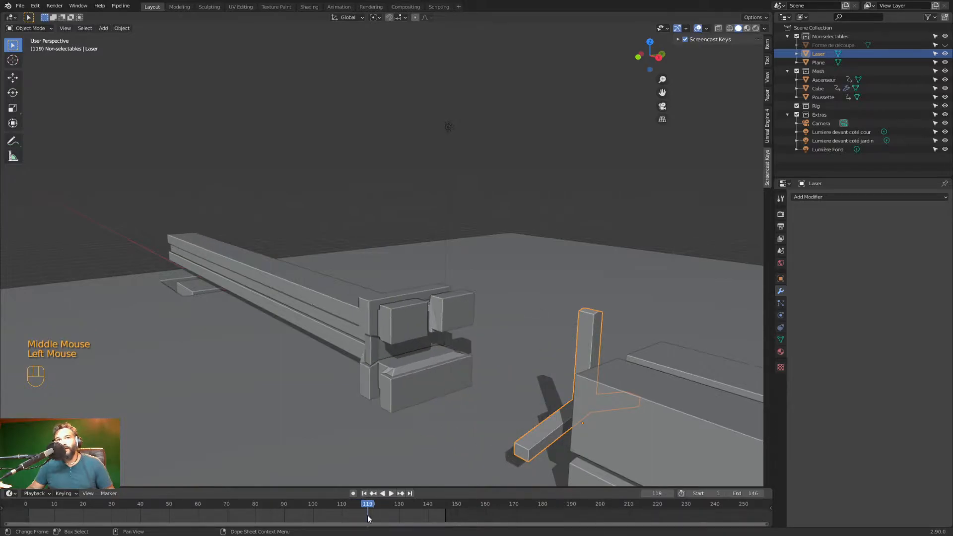
middle_click_drag(580, 472, 618, 435)
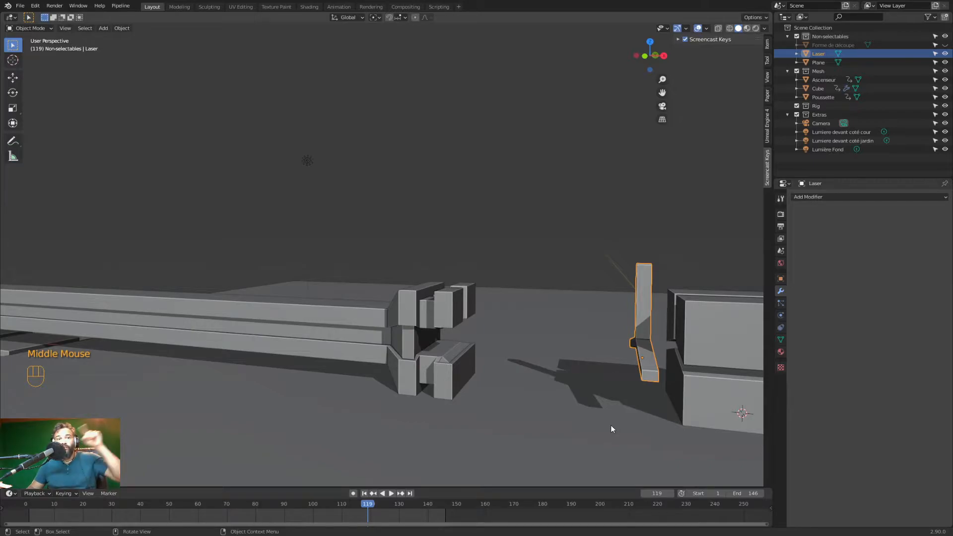
middle_click_drag(613, 430, 552, 402)
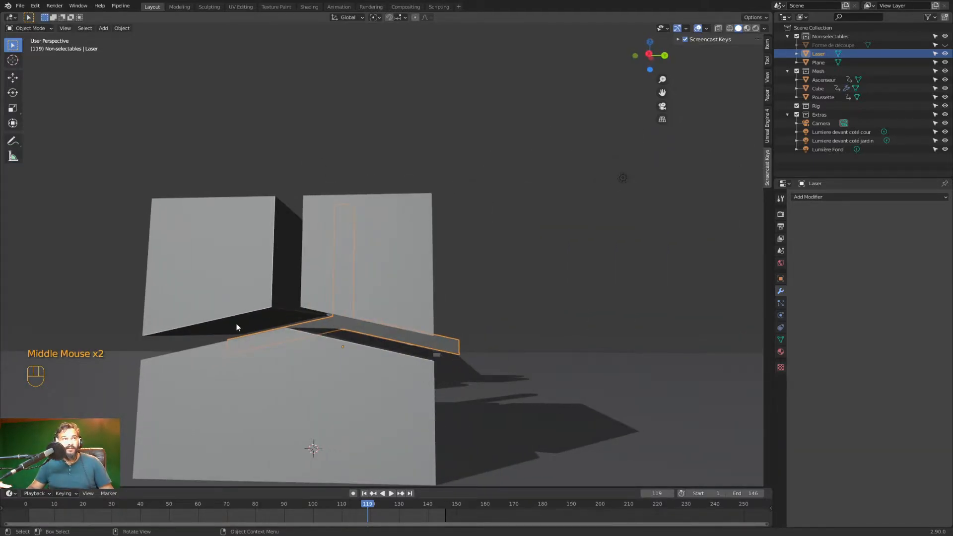
- Outline the lower angled cut of the cube with freehand annotation strokes
left_click(13, 142)
mouse_move(140, 334)
left_mouse_down()
mouse_move(250, 312)
mouse_move(367, 305)
left_mouse_up()
left_click_drag(462, 348, 309, 345)
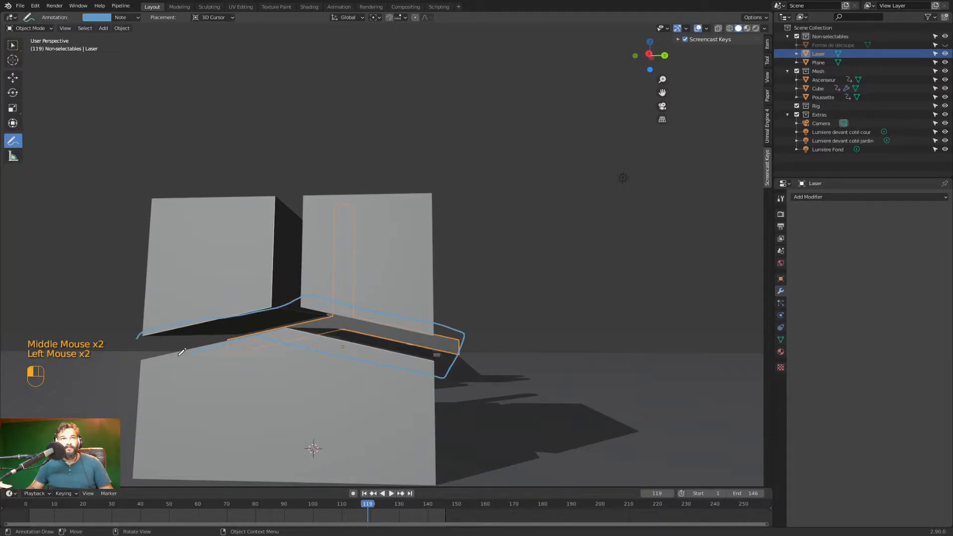
middle_click_drag(138, 357, 159, 332)
- Annotate the cube's upper part with a freehand outline and a downward arrow along the vertical cut
mouse_move(375, 347)
middle_mouse_down()
mouse_move(479, 361)
mouse_move(406, 229)
mouse_move(266, 208)
middle_mouse_up()
mouse_move(207, 280)
left_mouse_down()
mouse_move(198, 356)
mouse_move(430, 317)
left_mouse_up()
mouse_move(537, 362)
left_mouse_down()
mouse_move(514, 268)
mouse_move(149, 268)
left_mouse_up()
mouse_move(353, 290)
left_mouse_down()
mouse_move(353, 343)
mouse_move(386, 343)
mouse_move(351, 352)
left_mouse_up()
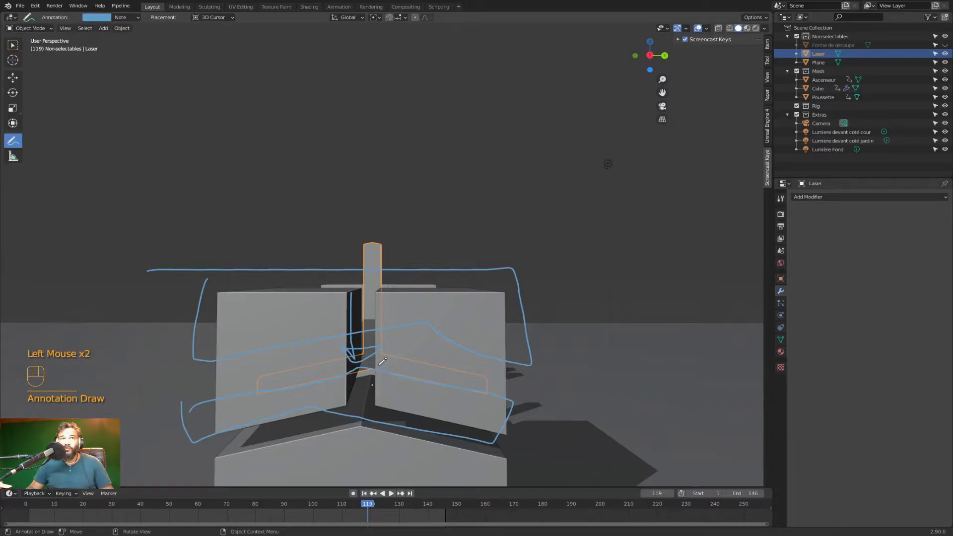
mouse_move(374, 368)
left_mouse_down()
mouse_move(371, 243)
mouse_move(361, 383)
left_mouse_up()
- Undo all the annotation strokes and switch back to the selection tool
middle_click_drag(340, 286, 408, 297)
middle_click_drag(423, 369, 358, 358)
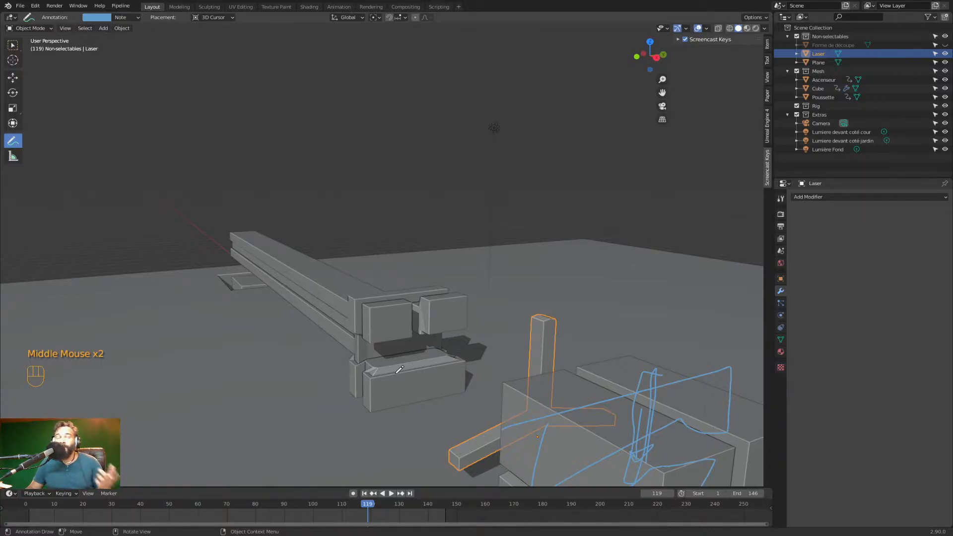
middle_click_drag(400, 370, 383, 293)
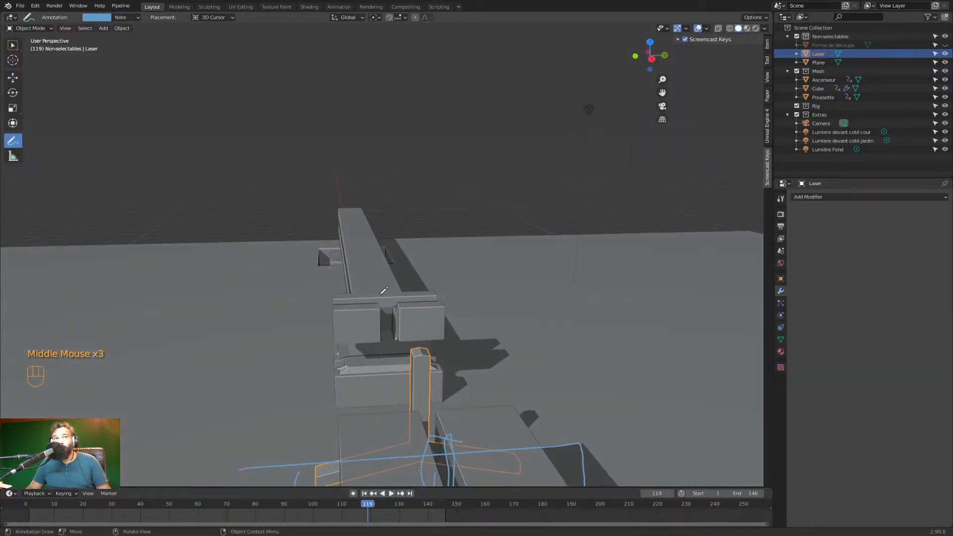
mouse_move(415, 340)
middle_mouse_down()
mouse_move(428, 326)
mouse_move(437, 339)
mouse_move(432, 325)
mouse_move(467, 350)
middle_mouse_up()
key("ctrl+z")
key("ctrl+z")
key("ctrl+z")
key("ctrl+z")
key("ctrl+z")
key("ctrl+z")
scroll(473, 354, "down", 2)
key("Tab")
key("Tab")
left_click(460, 350)
key("ctrl+z")
key("b")
left_click(14, 45)
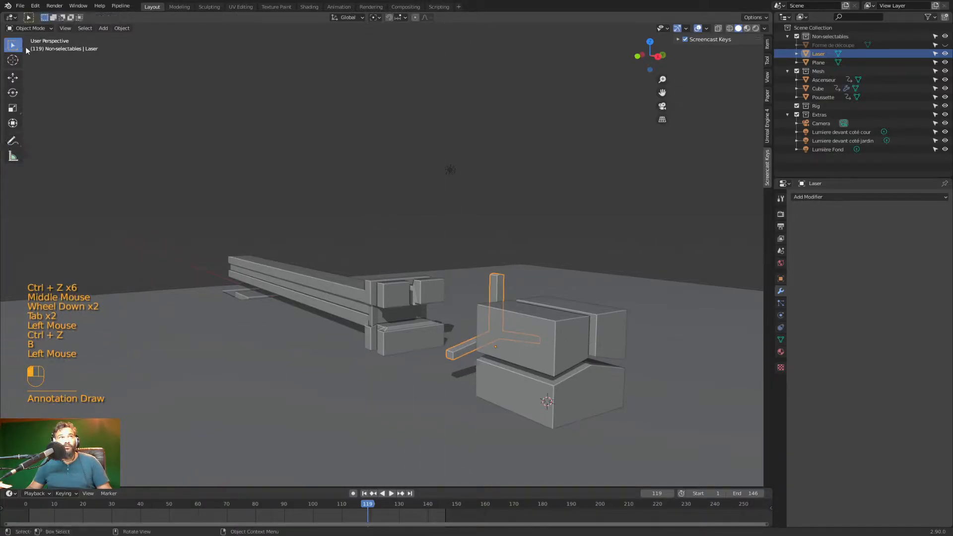
- Delete the Laser object from the scene
left_click(470, 348)
key("c")
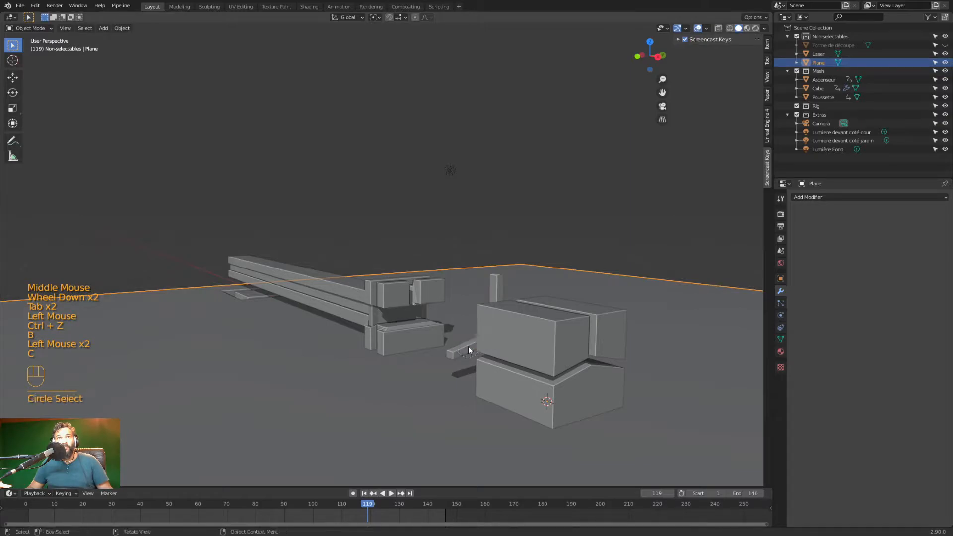
left_click(469, 346)
key("c")
key("x")
left_click(474, 343)
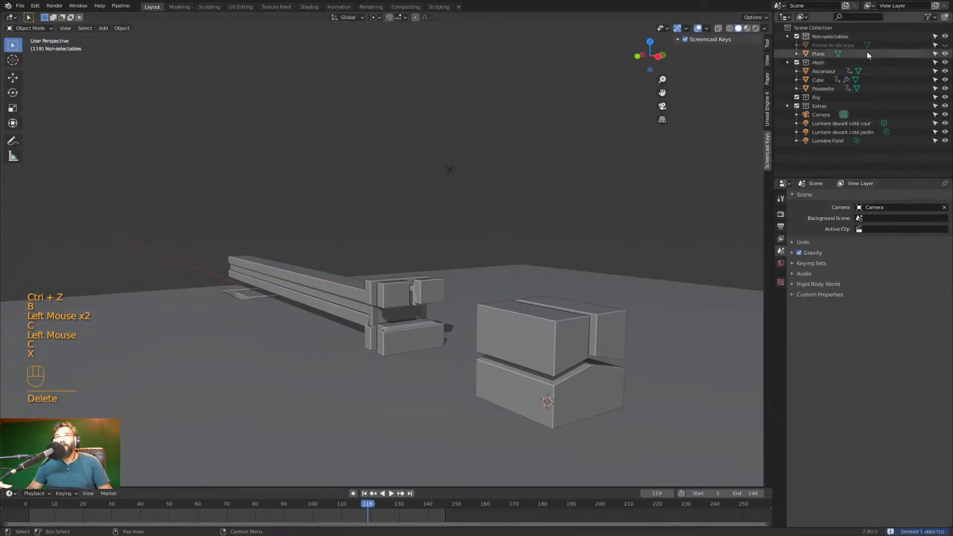
- Delete the hidden Forme de découpe object and remove the Boolean modifier from the Cube
left_click(882, 45)
key("x")
left_click(556, 336)
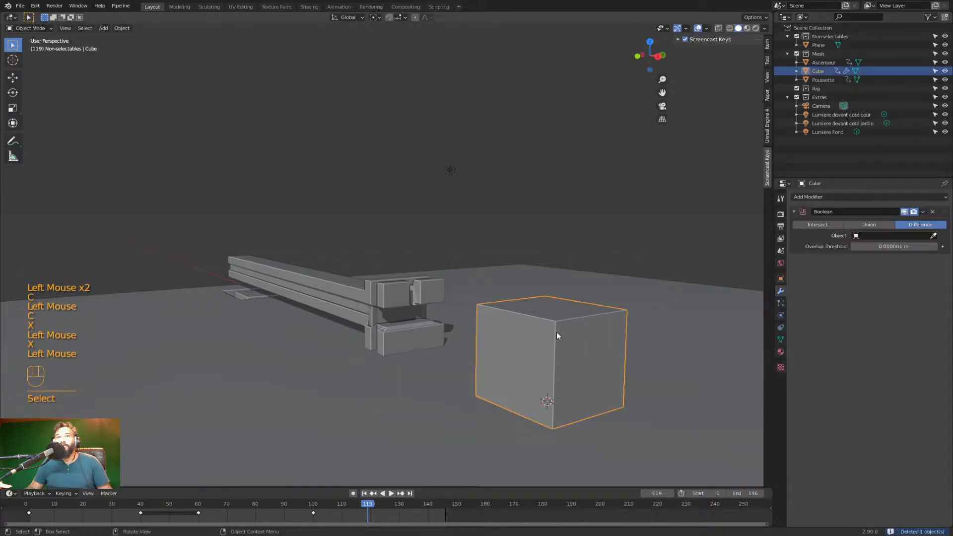
left_click(934, 212)
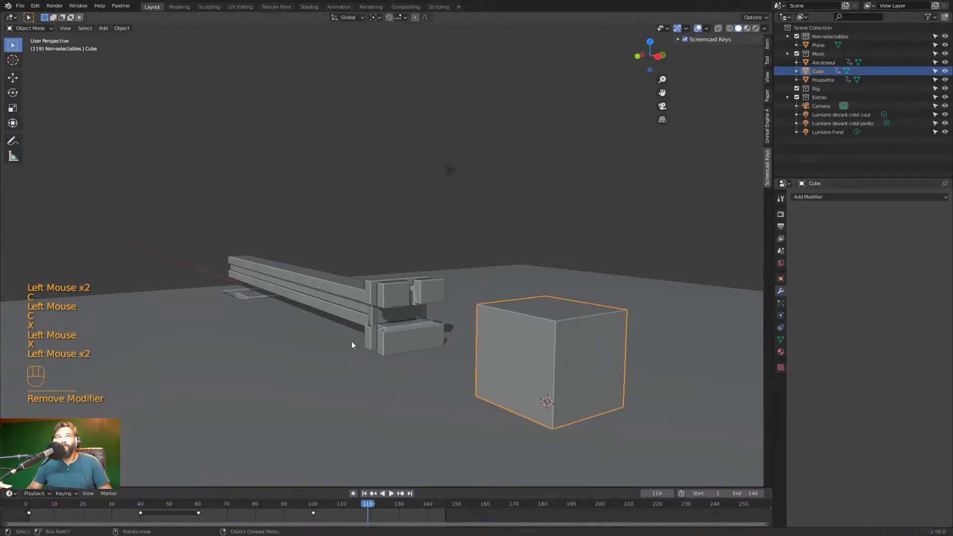
- Select the Poussette object and enter Edit Mode to work on the front of its head
left_click(352, 341)
left_click(411, 326)
scroll(422, 335, "up", 2)
key("Tab")
key("Tab")
middle_click_drag(446, 389, 379, 377)
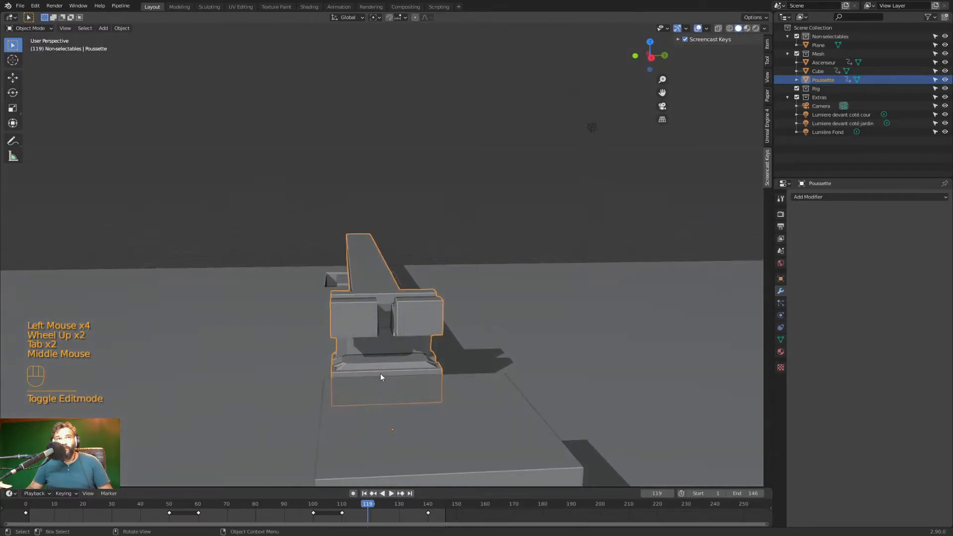
scroll(397, 363, "up", 3)
left_click(388, 368)
left_click(389, 374)
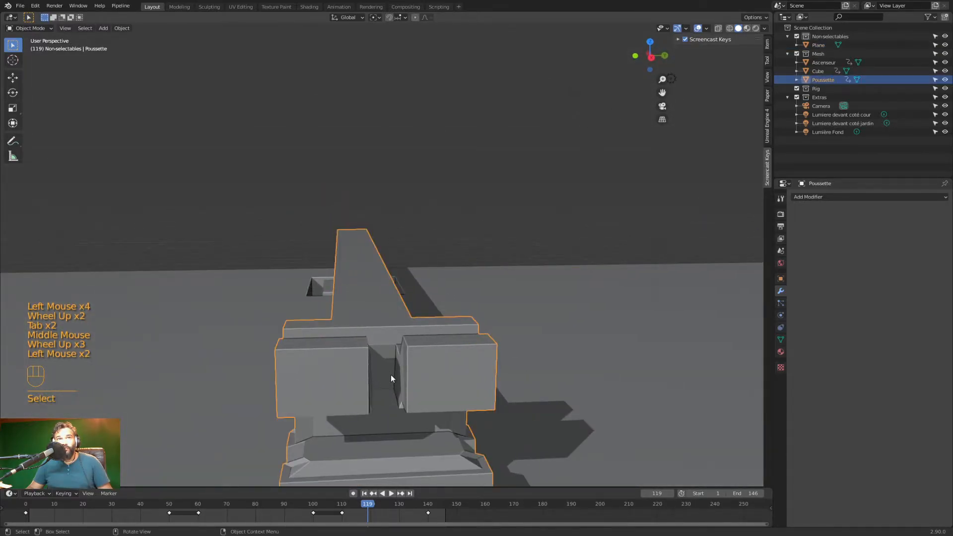
key("Tab")
- Delete the inner faces lining the gap between the two upper front blocks of the Poussette's head
left_click(388, 377)
middle_click_drag(387, 377, 324, 355)
left_click(355, 370, "shift")
left_click(355, 370, "shift")
left_click(355, 370, "shift")
left_click(442, 350, "ctrl")
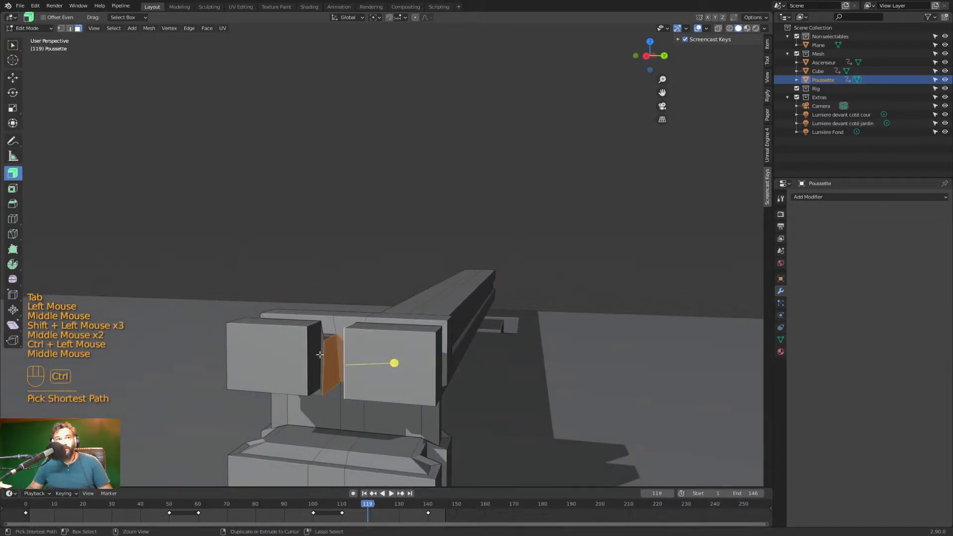
left_click(310, 353, "ctrl")
left_click(325, 384, "shift")
middle_click_drag(326, 384, 335, 378)
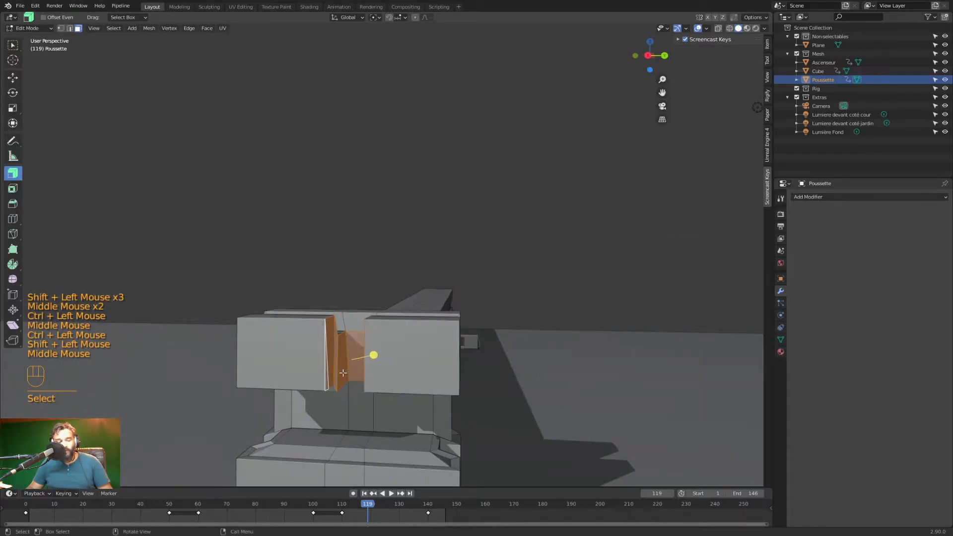
key("x")
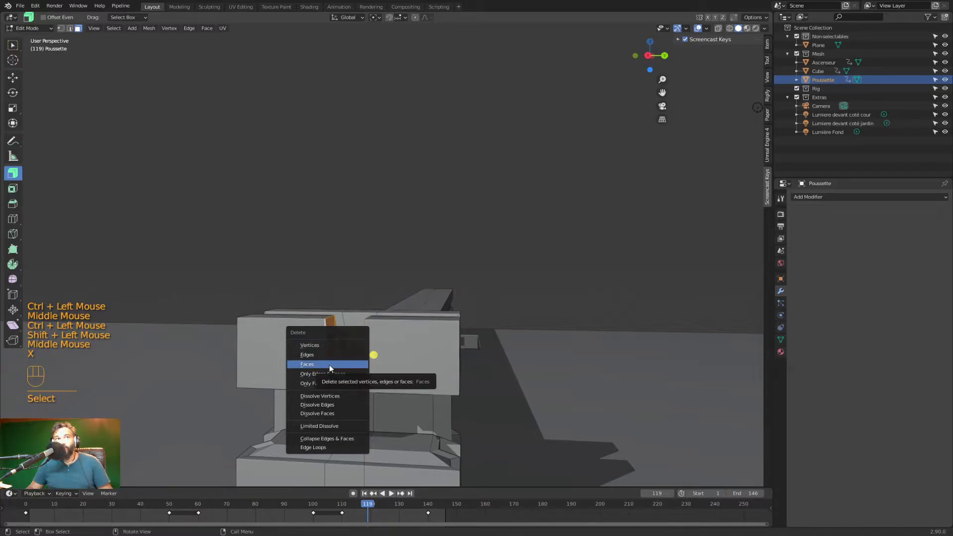
left_click(329, 364)
- Try to fill a face between the two recessed faces behind the upper front blocks
middle_click_drag(329, 365, 369, 375)
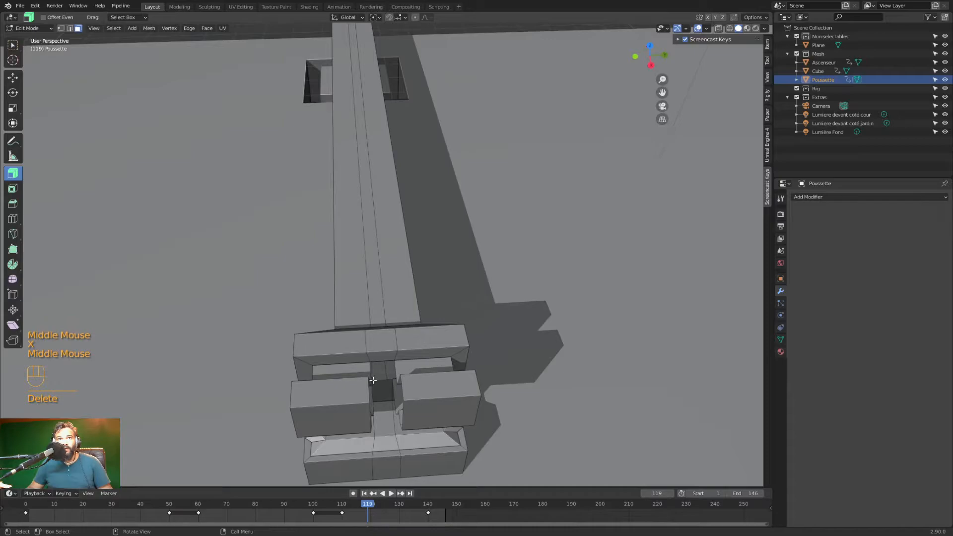
left_click(370, 375)
left_click(395, 370, "shift")
left_click(398, 369)
left_click(363, 372, "shift")
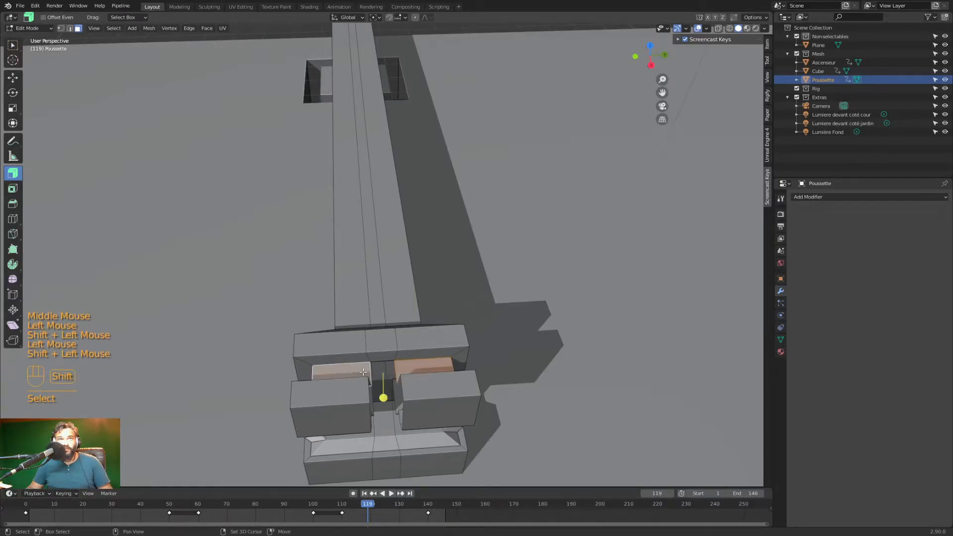
key("f")
key("ctrl+z")
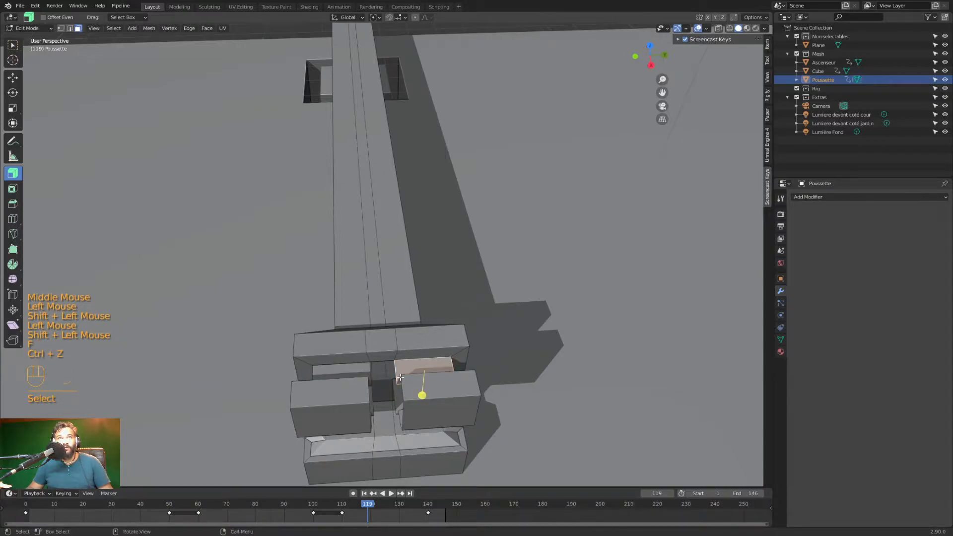
- Fill a face between the two facing edges of the recessed part behind the upper front blocks
key("2")
left_click(395, 372)
left_click(374, 376, "shift")
middle_click_drag(374, 376, 512, 328)
key("f")
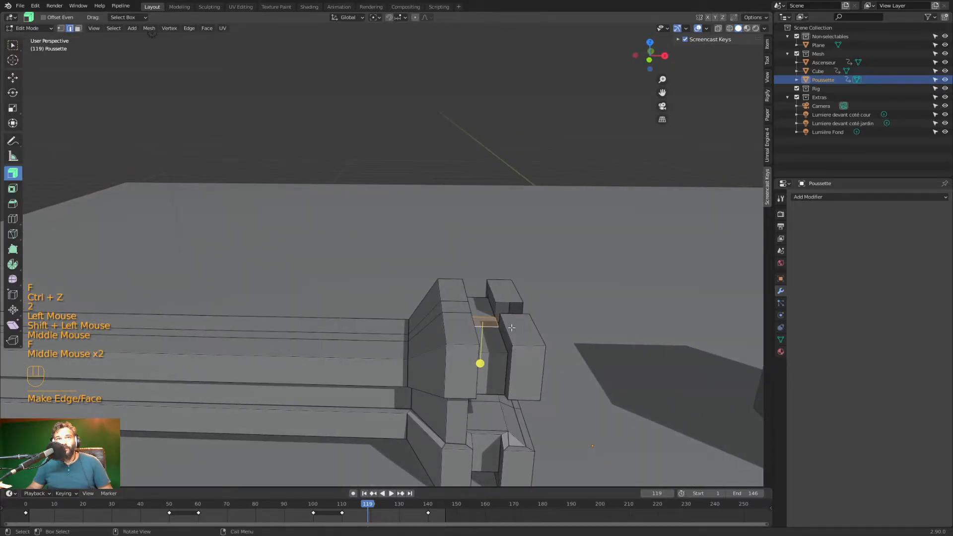
- Fill the gap between the two upper front blocks with faces so they form one continuous block
left_click(503, 320)
left_click(504, 315, "shift")
key("f")
middle_click_drag(510, 307, 418, 422)
left_click(491, 326)
key("f")
key("f")
key("f")
key("f")
key("f")
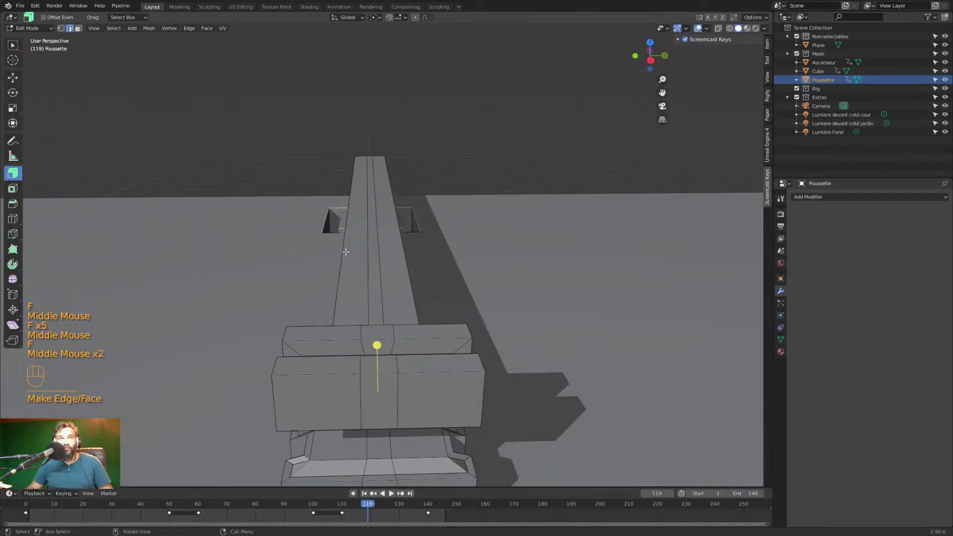
- Delete the inner faces of the recess between the upper and lower front blocks
middle_click_drag(382, 261, 428, 405)
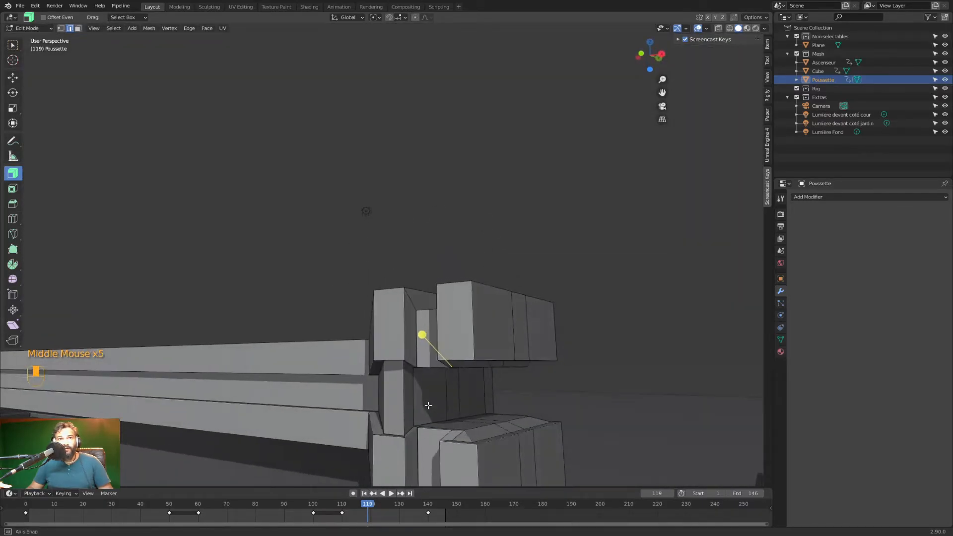
left_click(462, 398, "shift")
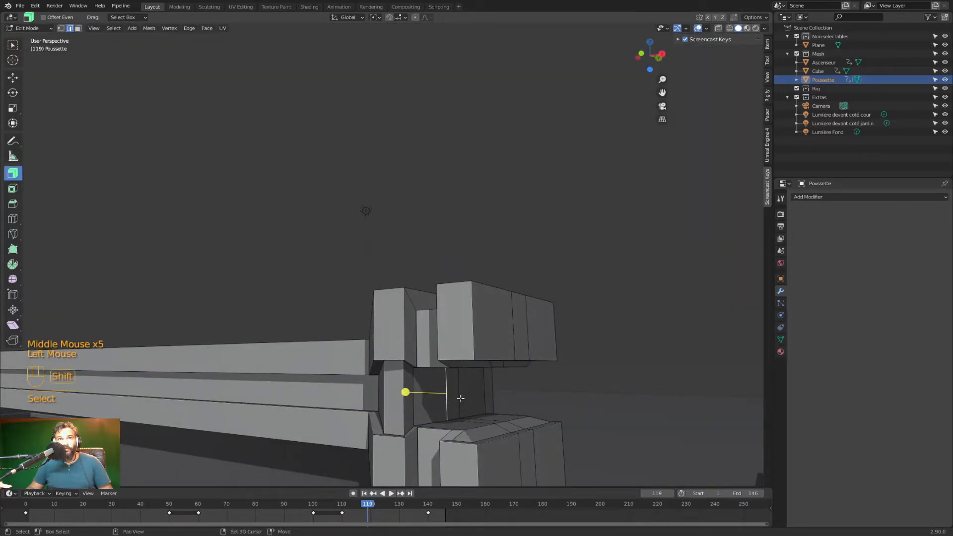
key("3")
left_click(431, 408)
left_click(454, 400, "shift")
left_click(469, 395, "shift")
middle_click_drag(479, 392, 375, 417)
key("c")
key("x")
left_click(396, 449)
left_click(320, 439, "shift")
left_click(315, 437, "shift")
key("x")
- Delete the four faces along the top ledge of the lower front block
middle_click_drag(316, 441, 303, 440)
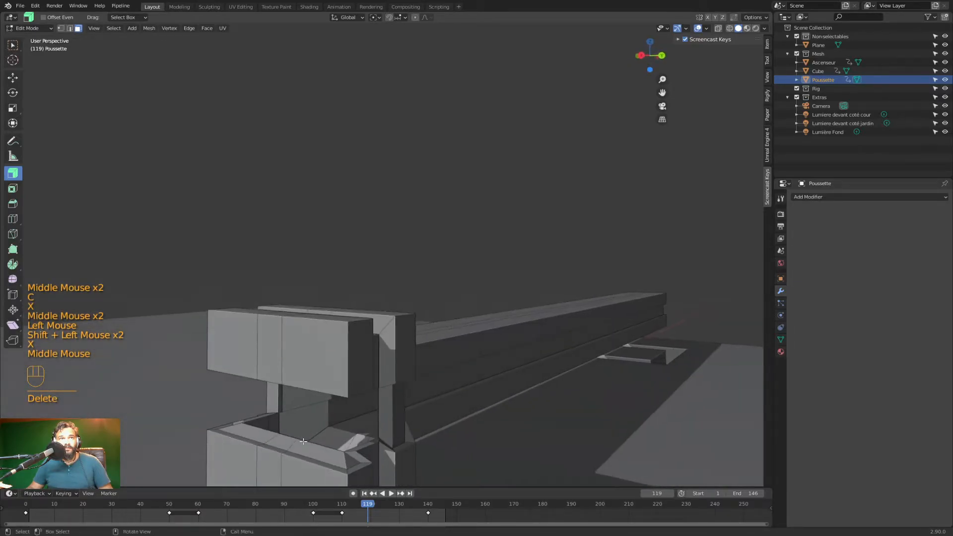
left_click(347, 459)
left_click(323, 450, "shift")
left_click(293, 443, "shift")
left_click(248, 433, "shift")
key("x")
- Delete the leftover face at the end of the lower front block's top ledge
middle_click_drag(247, 433, 316, 463)
left_click(322, 479)
left_click(321, 476)
key("x")
middle_click(320, 474)
key("ctrl+z")
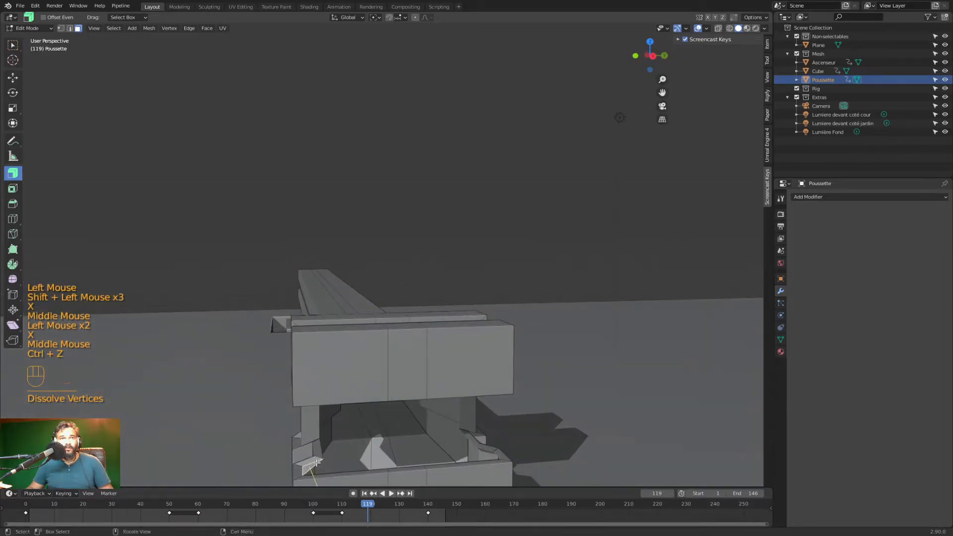
key("x")
- Isolate the Poussette in local view and frame the end face of its upper front block
middle_click(313, 431)
middle_click_drag(332, 436, 267, 390)
scroll(267, 389, "down", 2)
scroll(267, 389, "up", 3)
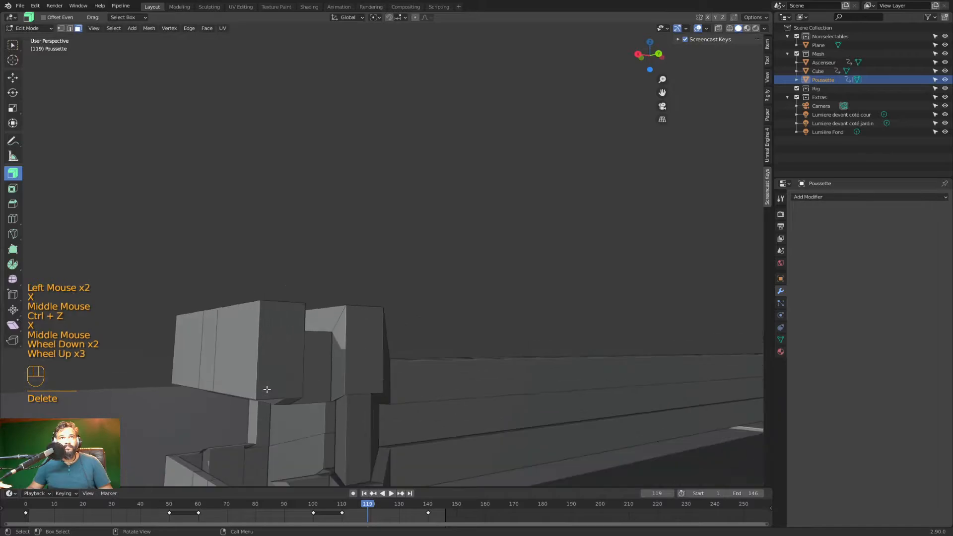
left_click(279, 387)
key("slash")
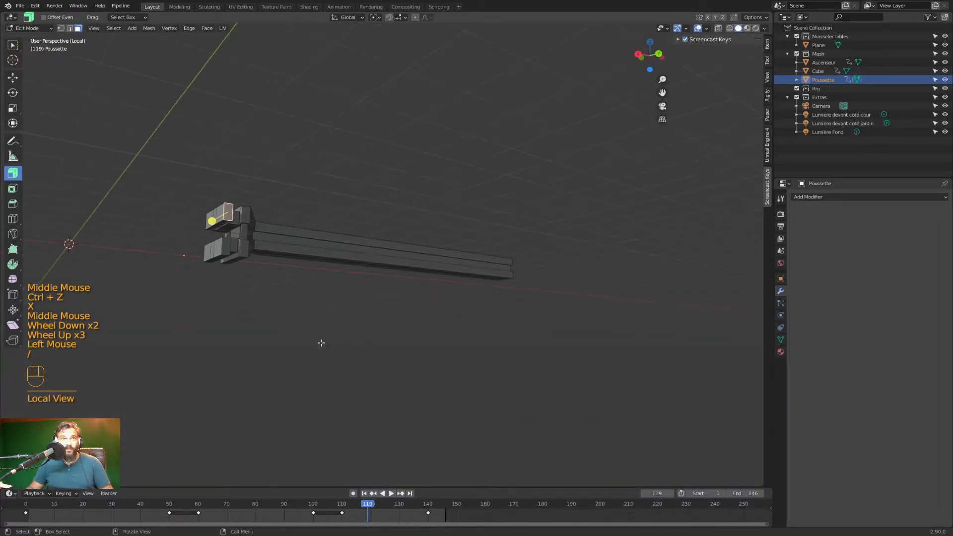
scroll(217, 260, "up", 2)
key("KP_Decimal")
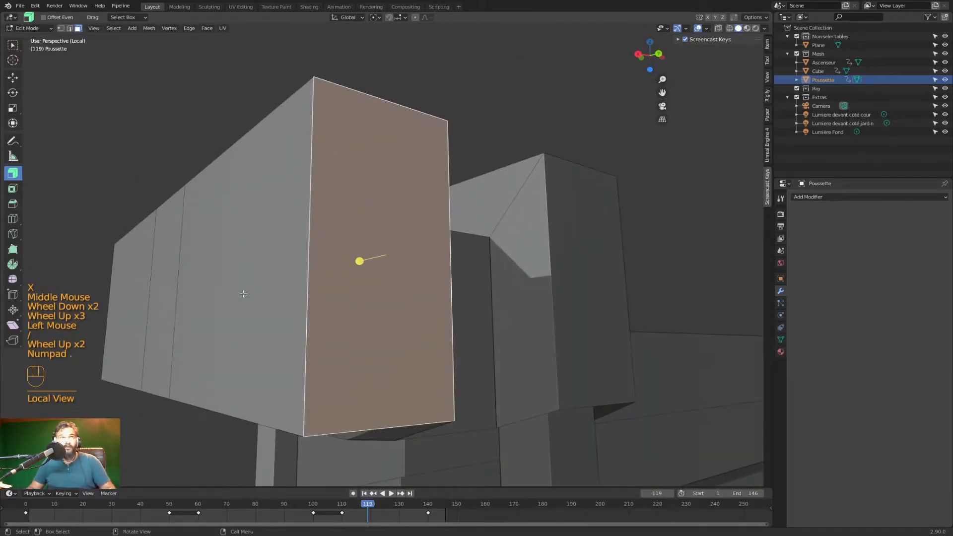
- Delete the connected underside faces of the upper front block and the part behind it, including the narrow faces between them
middle_click_drag(266, 320, 460, 204, "shift")
middle_click_drag(498, 348, 498, 362)
left_click(498, 363)
middle_click_drag(482, 399, 479, 409)
left_click(295, 474, "ctrl")
left_click(254, 443, "ctrl")
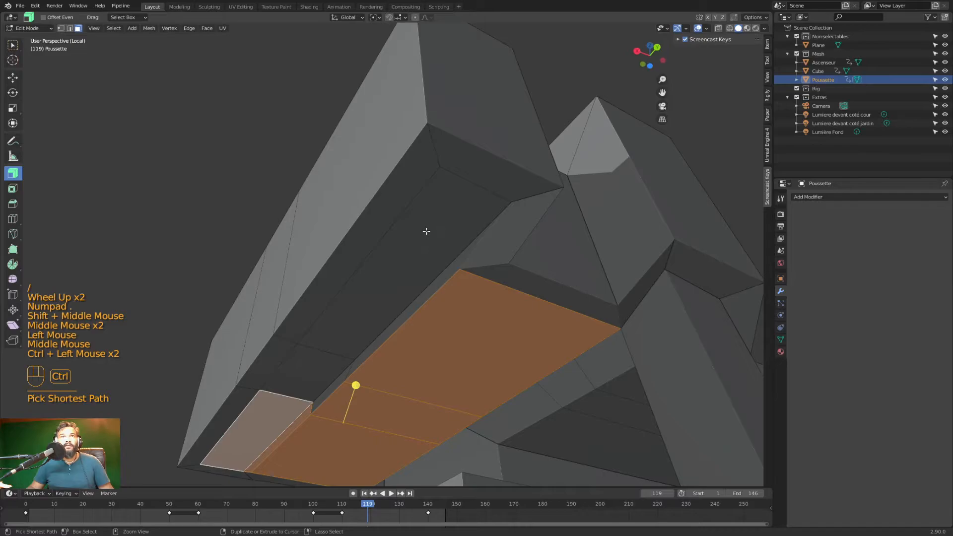
left_click(426, 232, "ctrl")
left_click(429, 285, "ctrl")
left_click(425, 301, "ctrl")
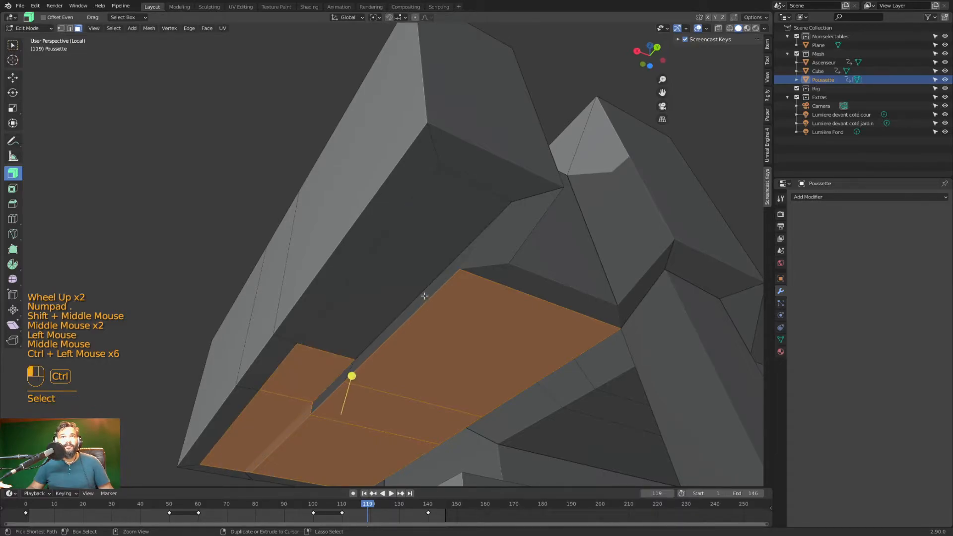
left_click(424, 303, "shift")
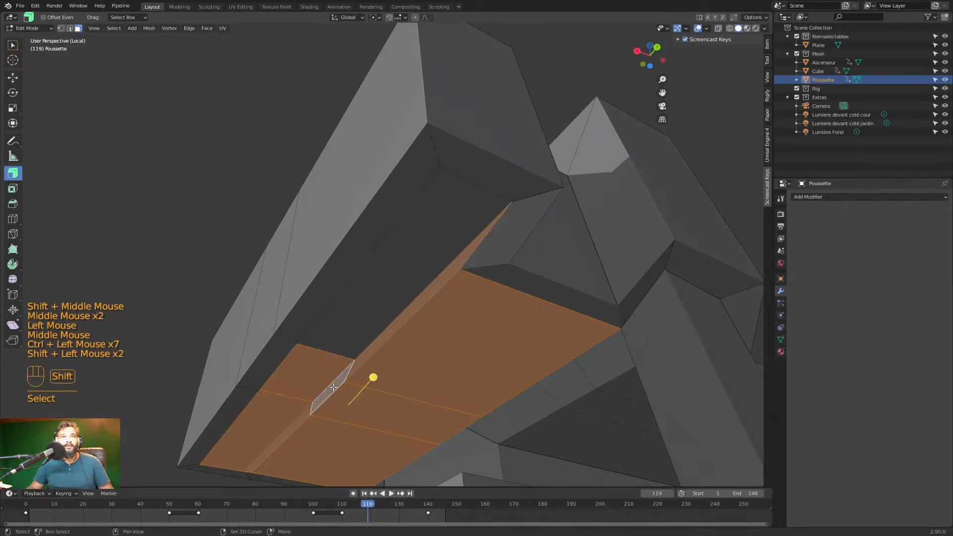
left_click(353, 311, "shift")
key("x")
left_click(356, 310)
- Rebuild the middle block between the upper and lower front blocks by filling faces successively from the recess's vertical edge
middle_click_drag(351, 315, 375, 379)
scroll(431, 370, "down", 2)
middle_click_drag(431, 370, 511, 374)
scroll(511, 372, "down", 1)
left_click(518, 300)
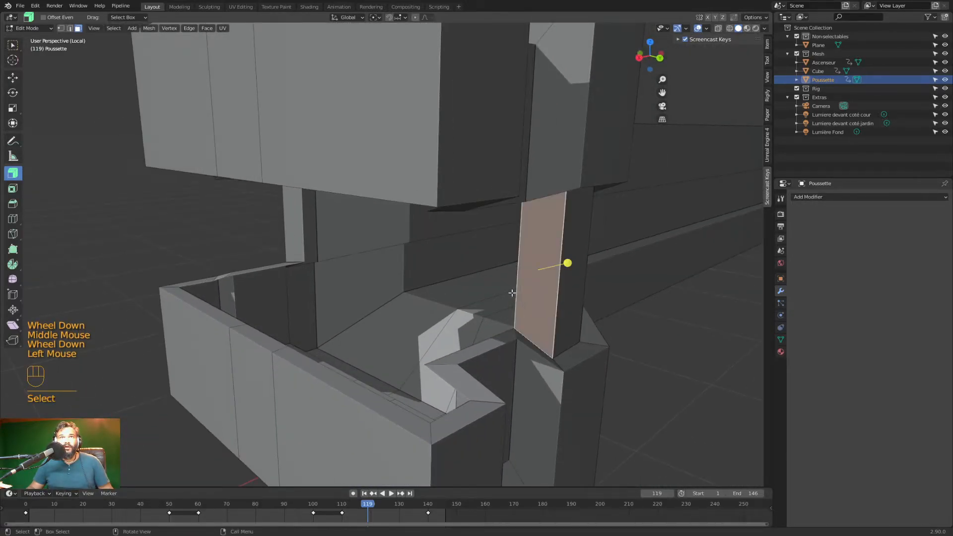
key("2")
left_click(518, 292)
middle_click_drag(516, 292, 507, 270)
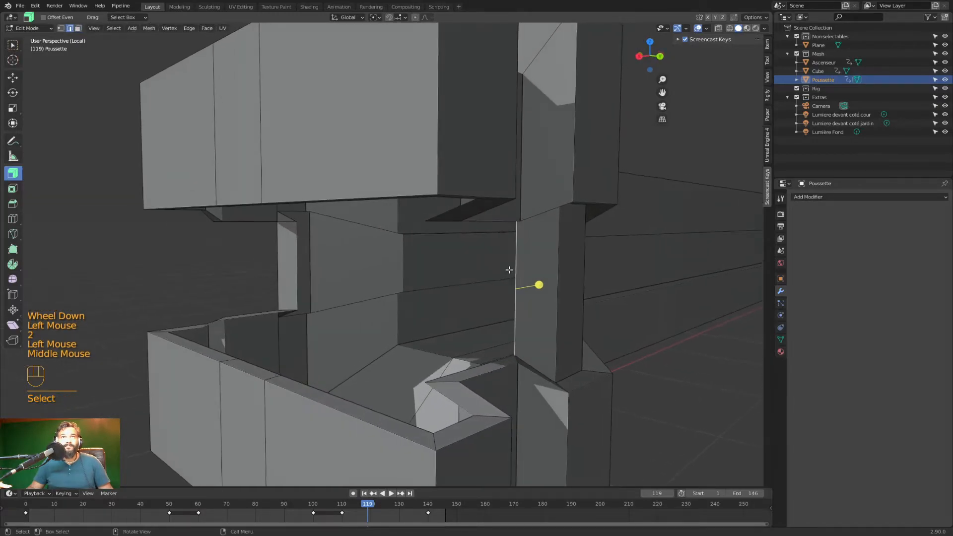
key("f")
key("f")
key("f")
key("f")
key("f")
key("f")
key("f")
key("f")
key("f")
key("f")
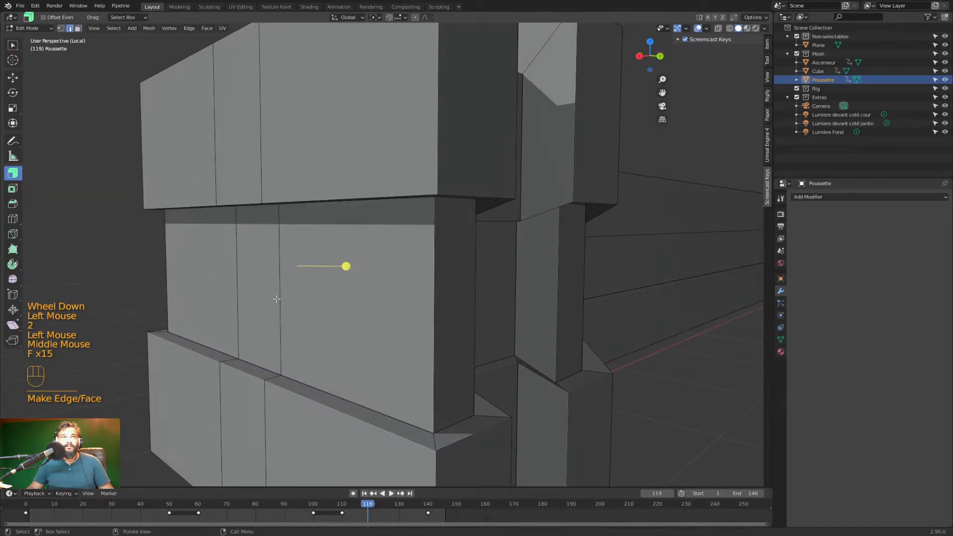
- Dissolve the two lengthwise edge loops running along the centre of the head and arm
scroll(511, 304, "down", 7)
middle_click_drag(566, 306, 416, 311)
left_click(511, 305)
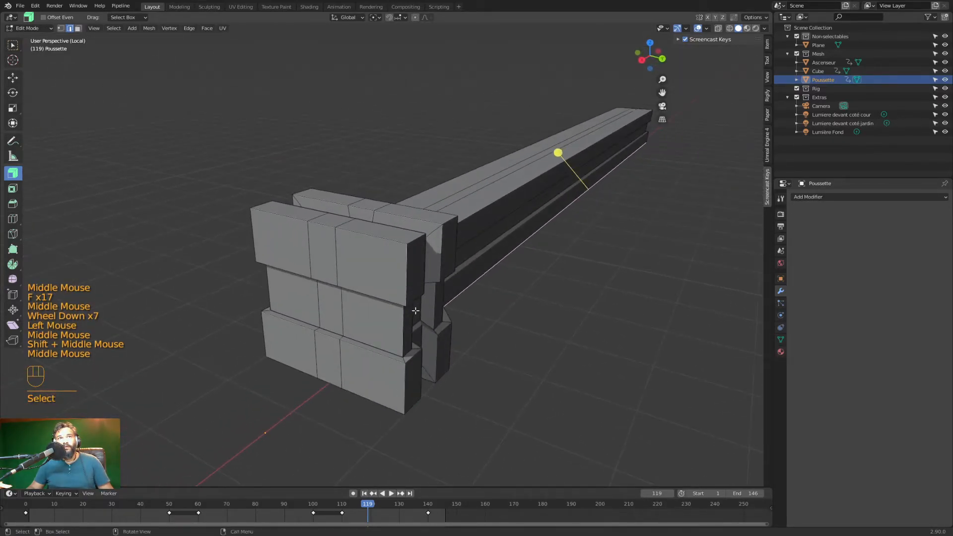
left_click(342, 317, "alt")
left_click(319, 308, "alt+shift")
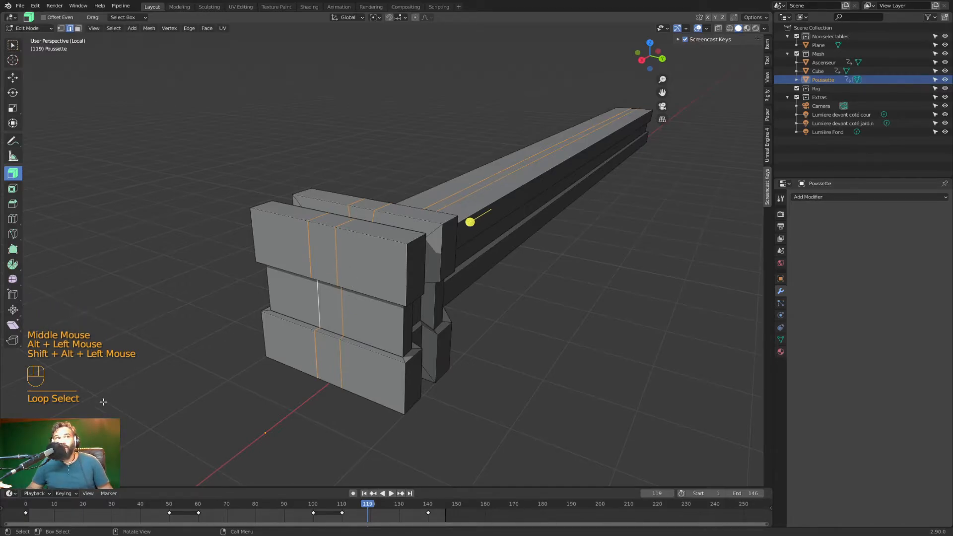
key("x")
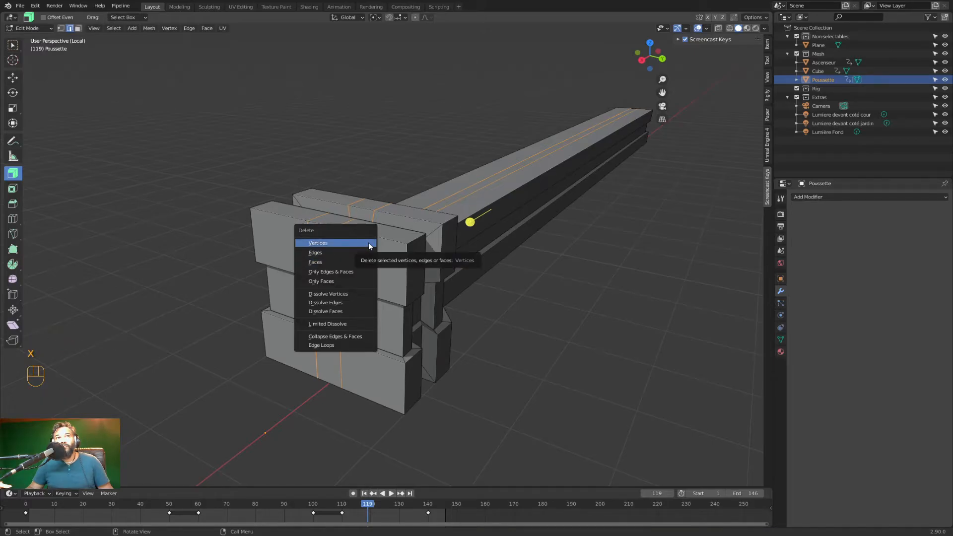
left_click(354, 302)
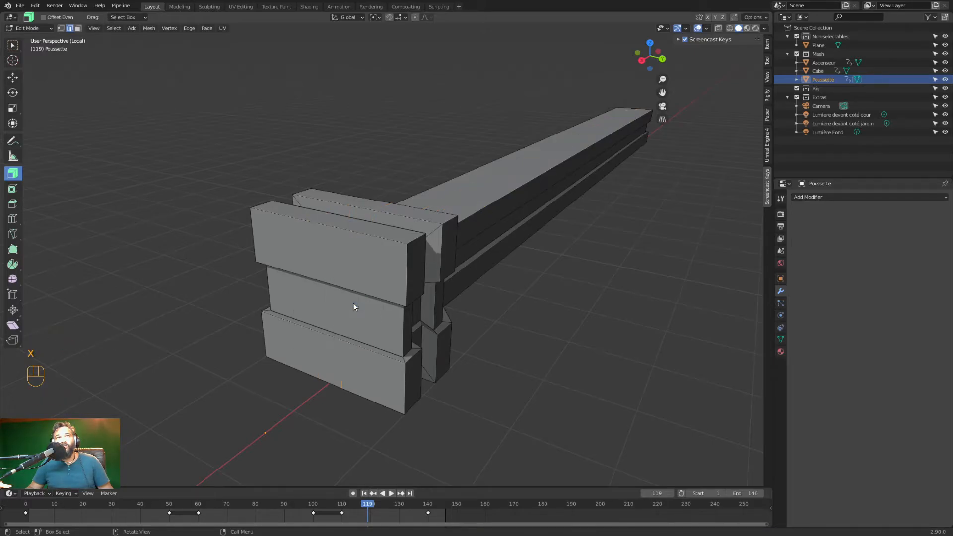
- Return to Object Mode and bring the whole scene back from local view at frame 90
middle_click_drag(353, 303, 459, 305)
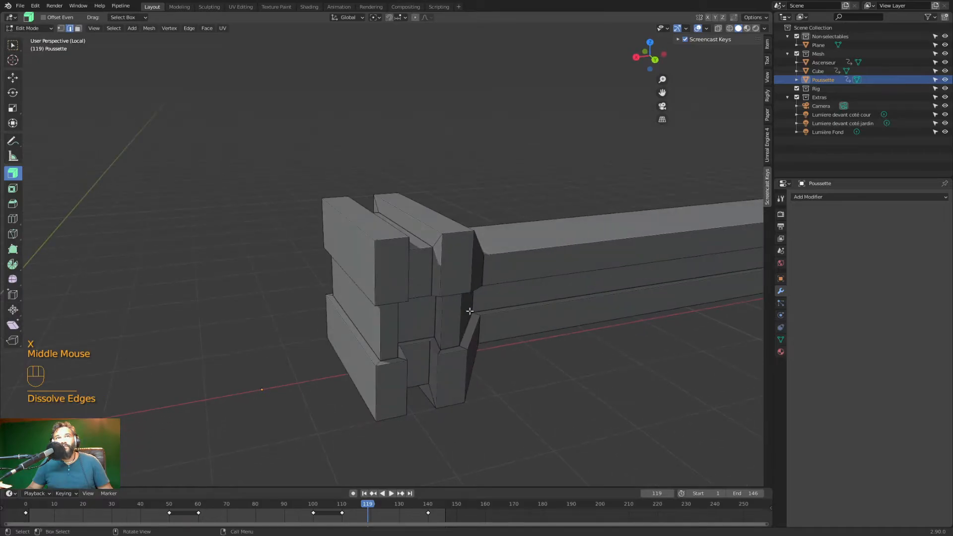
left_click(509, 381)
middle_click_drag(508, 381, 573, 383)
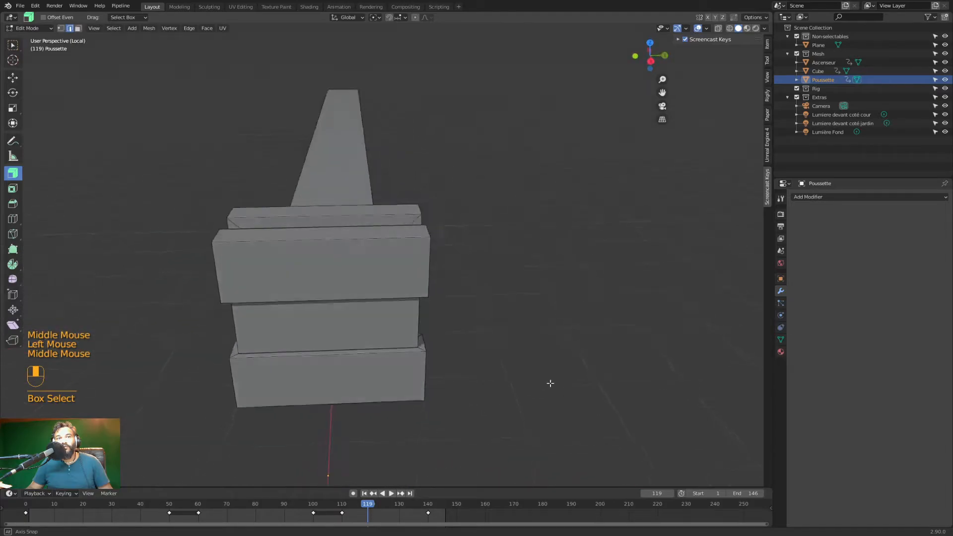
scroll(573, 383, "down", 2)
middle_click_drag(470, 369, 514, 354)
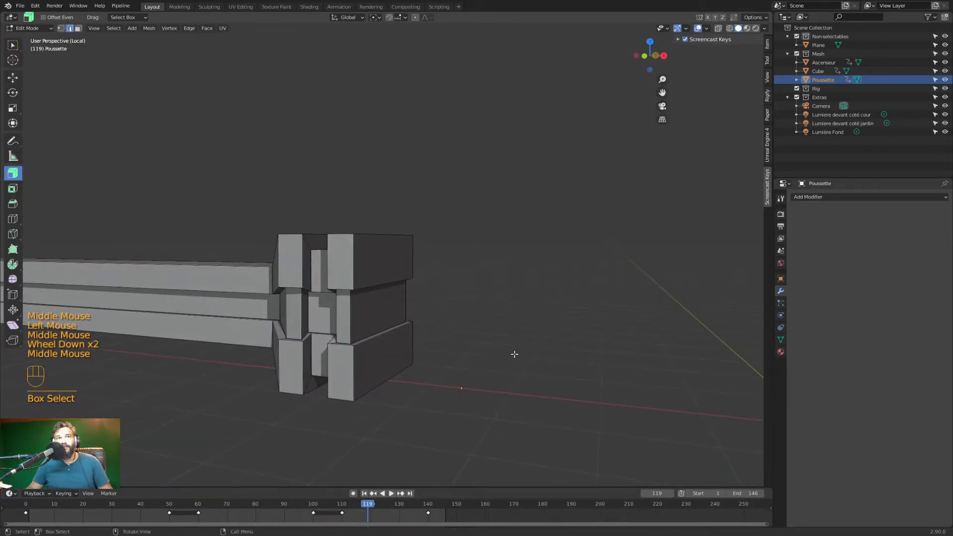
key("Tab")
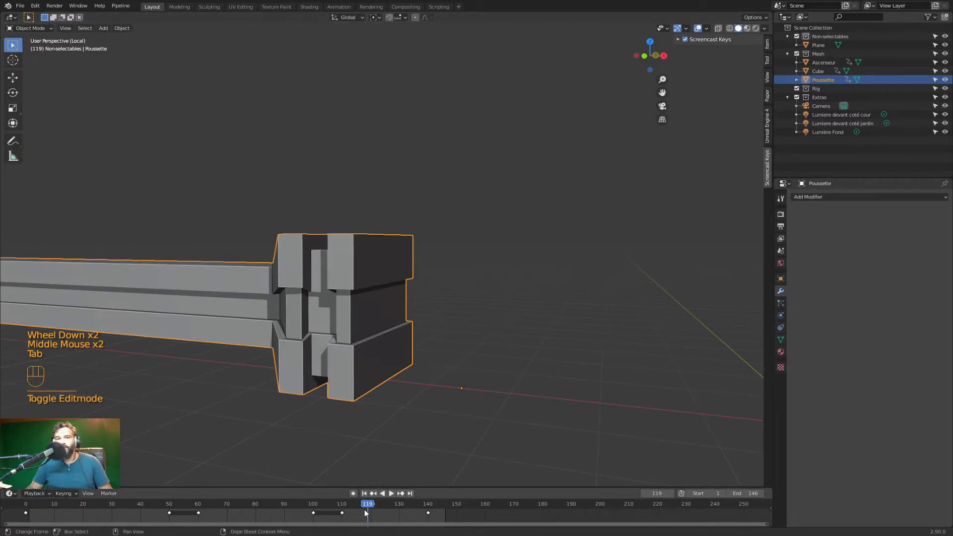
left_click_drag(358, 506, 285, 506)
key("slash")
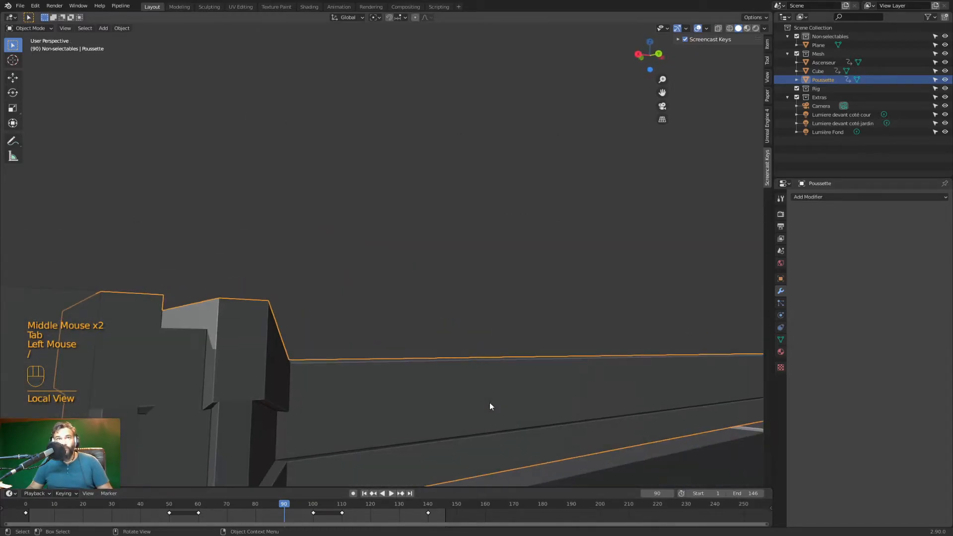
- Toggle the Poussette in and out of local view
scroll(311, 446, "down", 8)
middle_click_drag(302, 422, 354, 382)
scroll(313, 407, "up", 3)
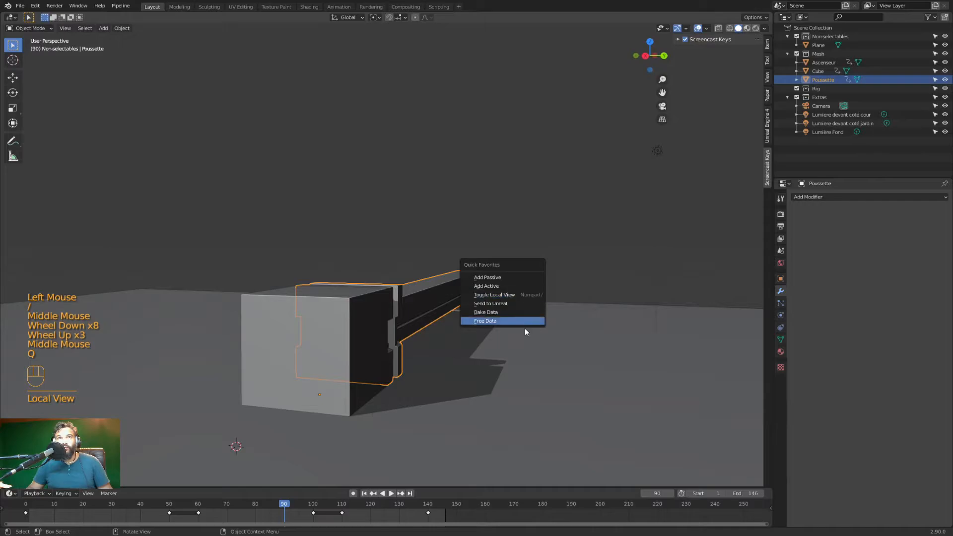
left_click(520, 293)
key("q")
left_click(520, 293)
- Select the Cube and review the animation from frame 0, stopping at frame 104
middle_click_drag(409, 339, 477, 484)
left_click(541, 349)
left_click(10, 504)
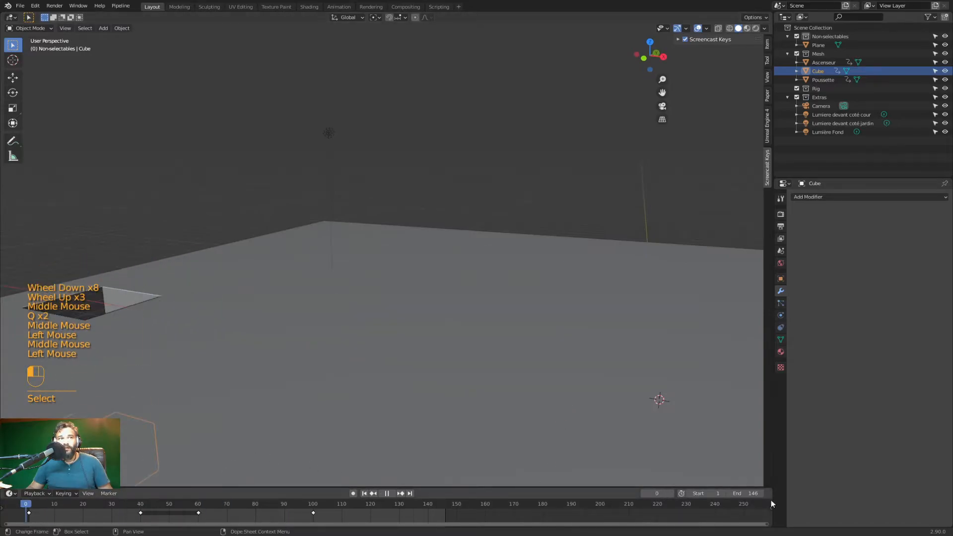
key("space")
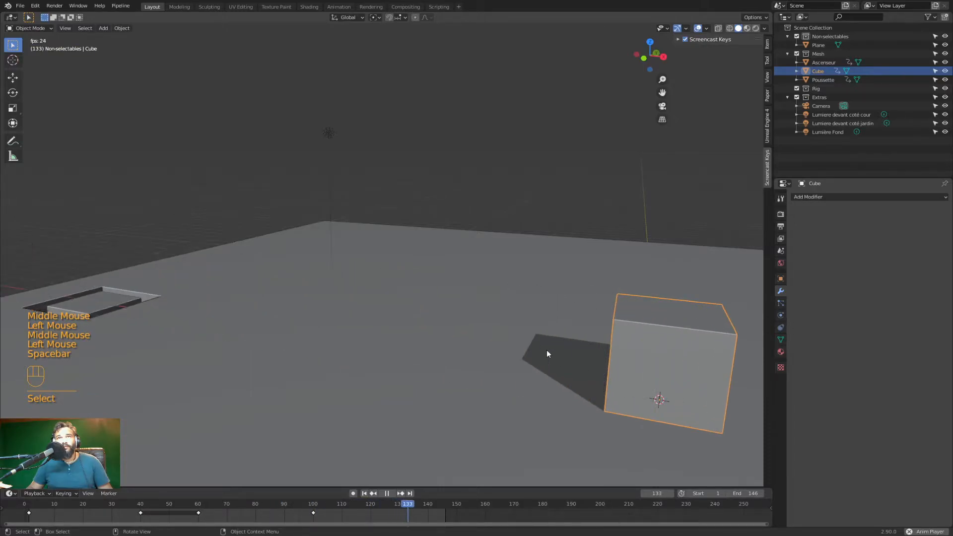
key("space")
left_click_drag(448, 507, 320, 524)
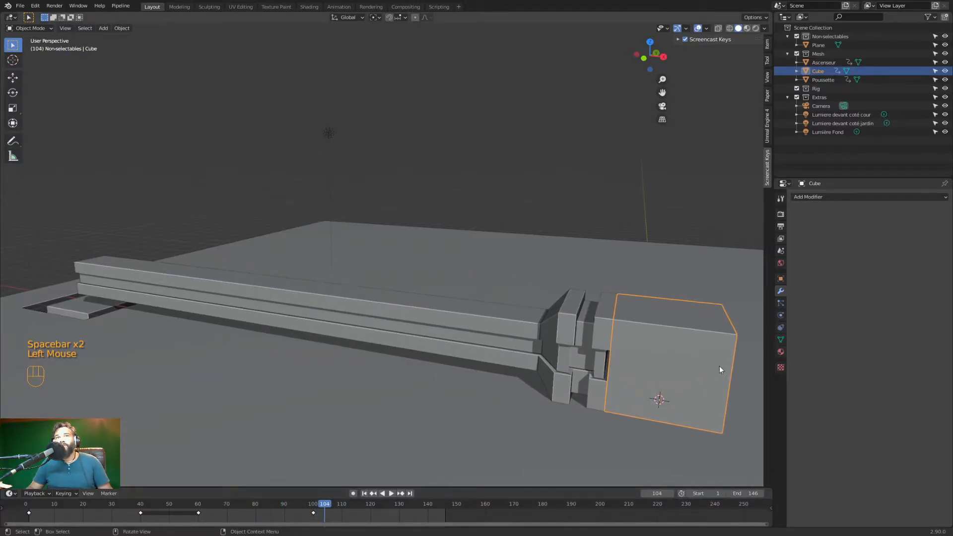
middle_click_drag(716, 365, 643, 339, "shift")
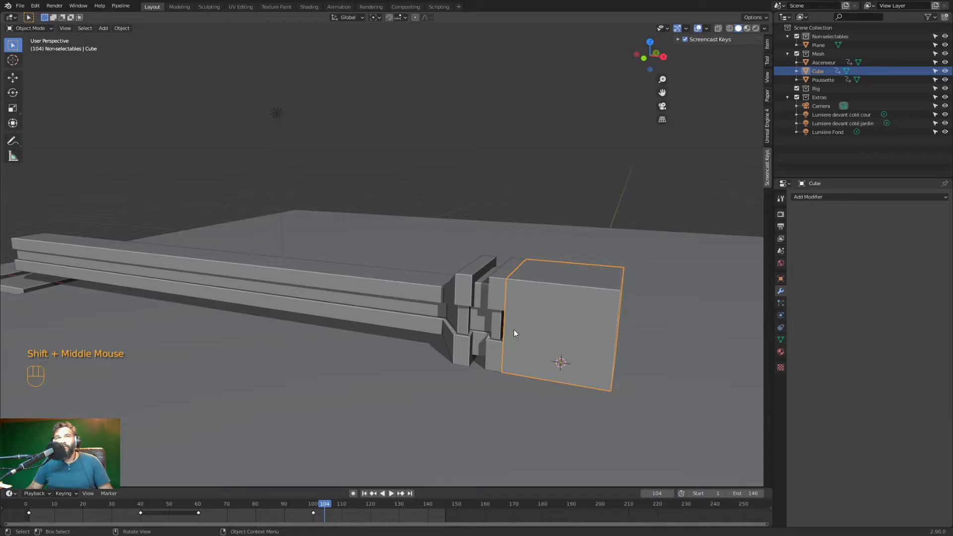
- Scrub the timeline between frames 99 and 115, stopping at frame 99, and select all objects to view their keyframes
middle_click_drag(541, 326, 532, 328)
left_click_drag(312, 505, 356, 505)
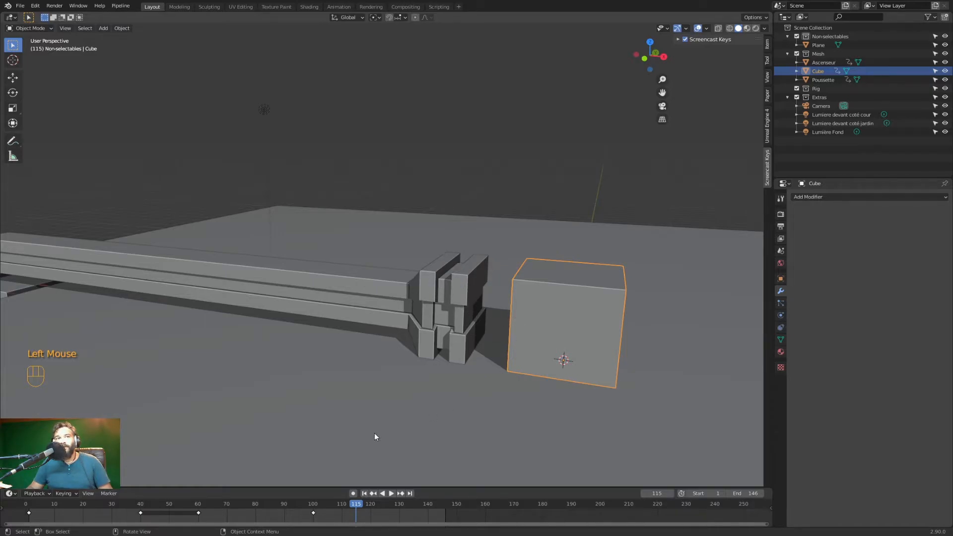
left_click_drag(344, 505, 310, 505)
left_click(323, 143)
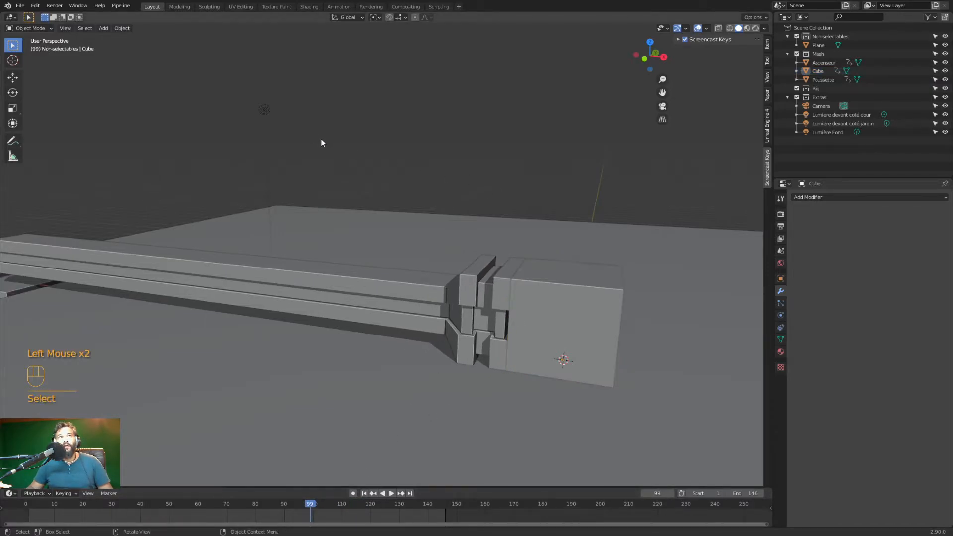
key("a")
key("a")
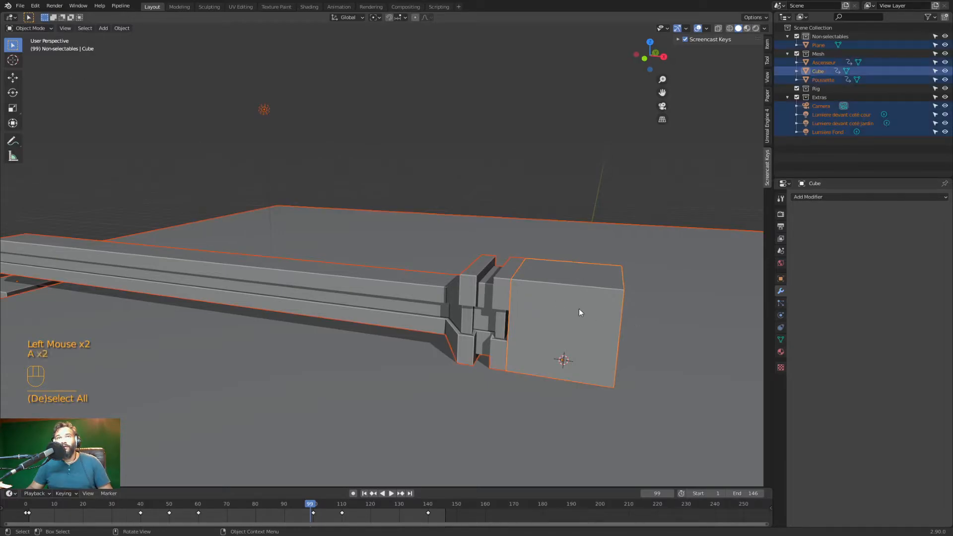
- Add a new mesh cube at the 3D cursor and raise it 1 m along the Z axis
left_click(582, 224)
left_click(575, 189)
key("shift+a")
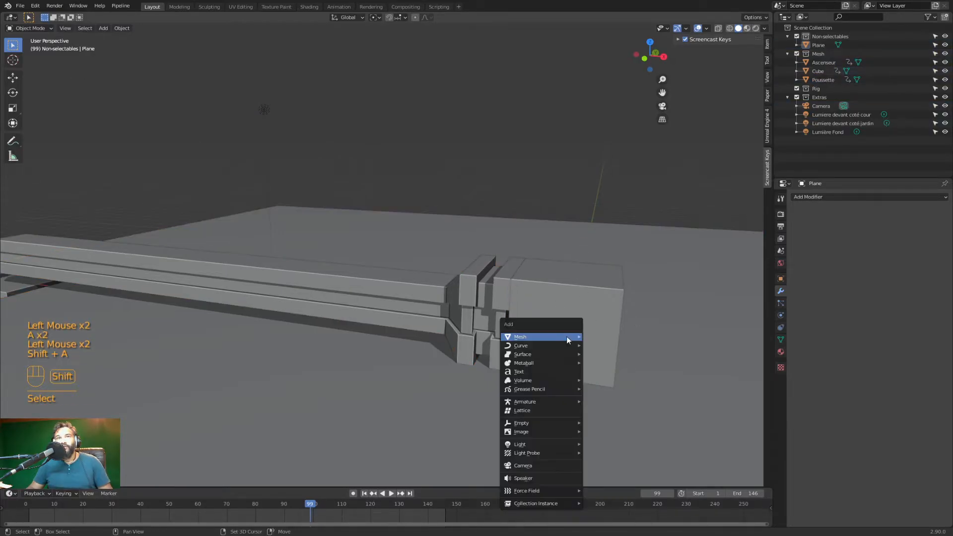
mouse_move(567, 336)
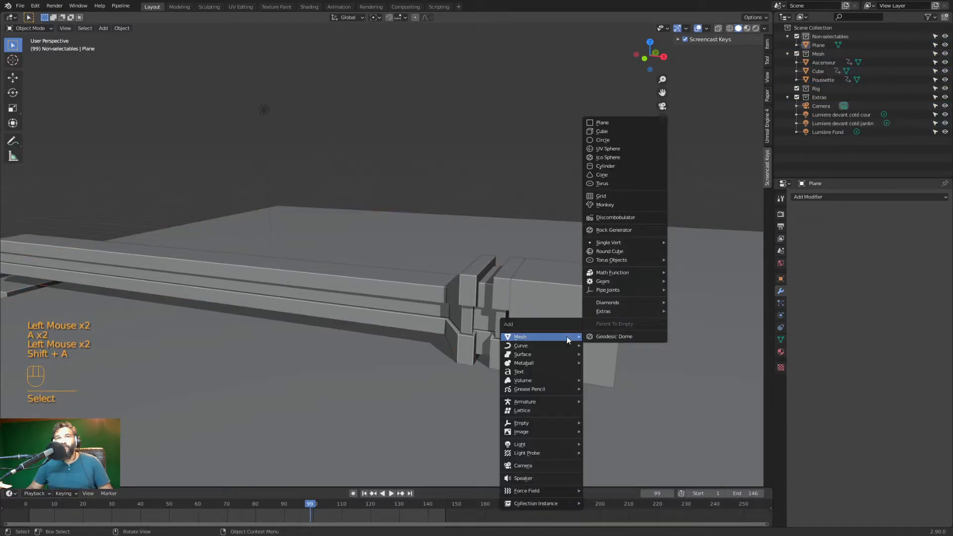
left_click(611, 132)
key("g")
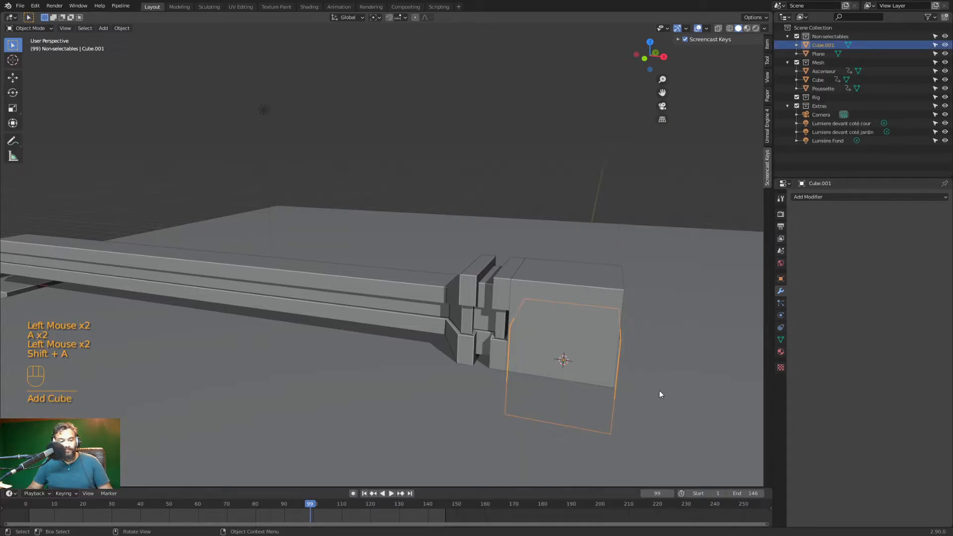
key("x")
key("z")
key("ctrl")
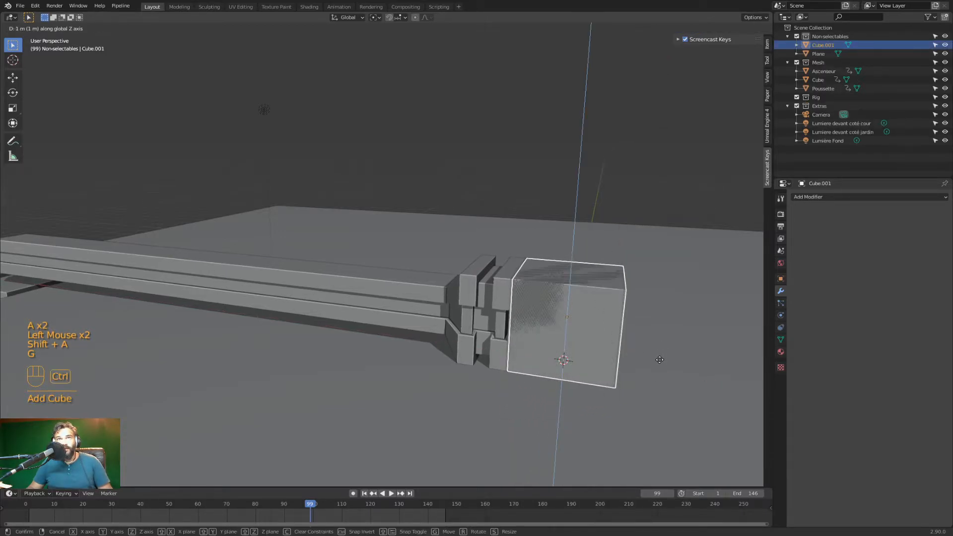
left_click(663, 329)
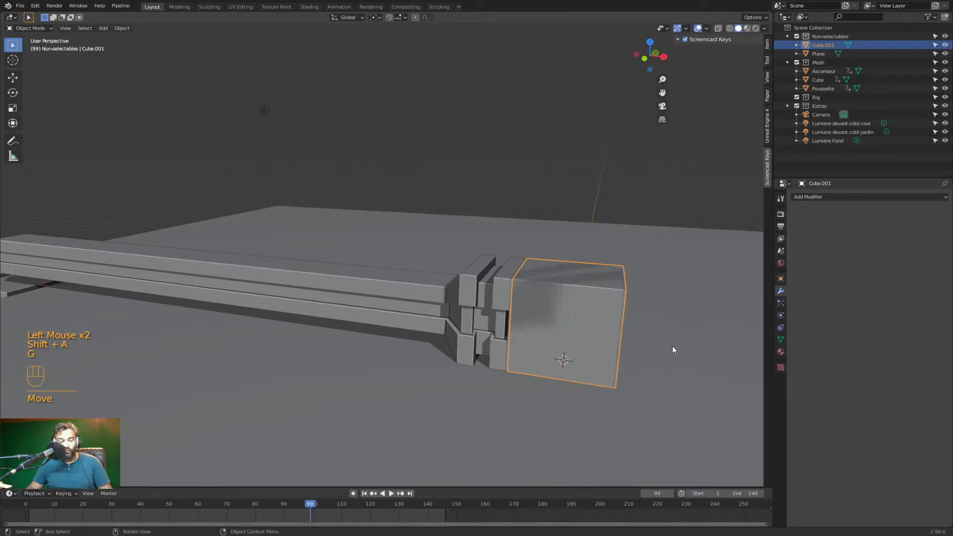
- Move the new cube along X onto the Poussette's head, centring it on the gap between the two head parts
key("g")
middle_click_drag(681, 358, 628, 324)
key("shift")
left_click(614, 356)
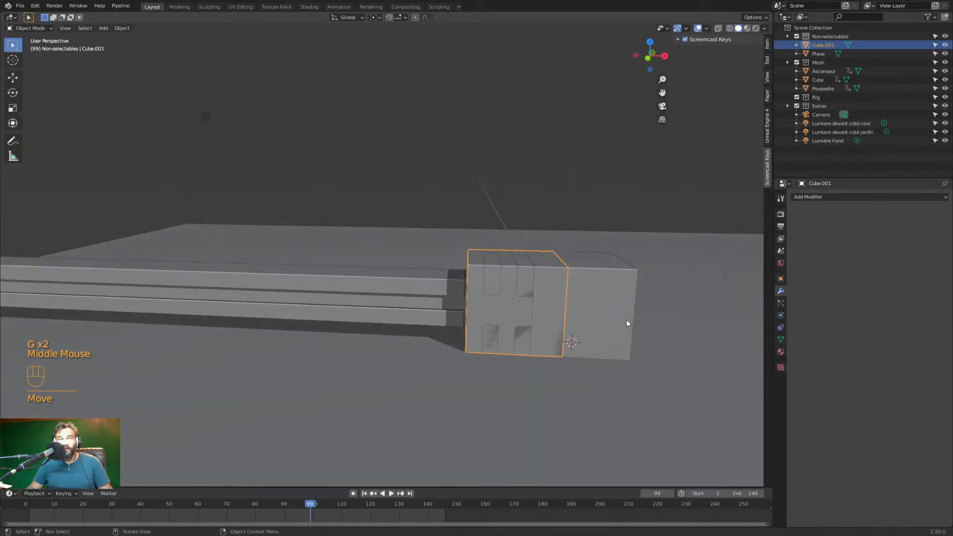
left_click(665, 57)
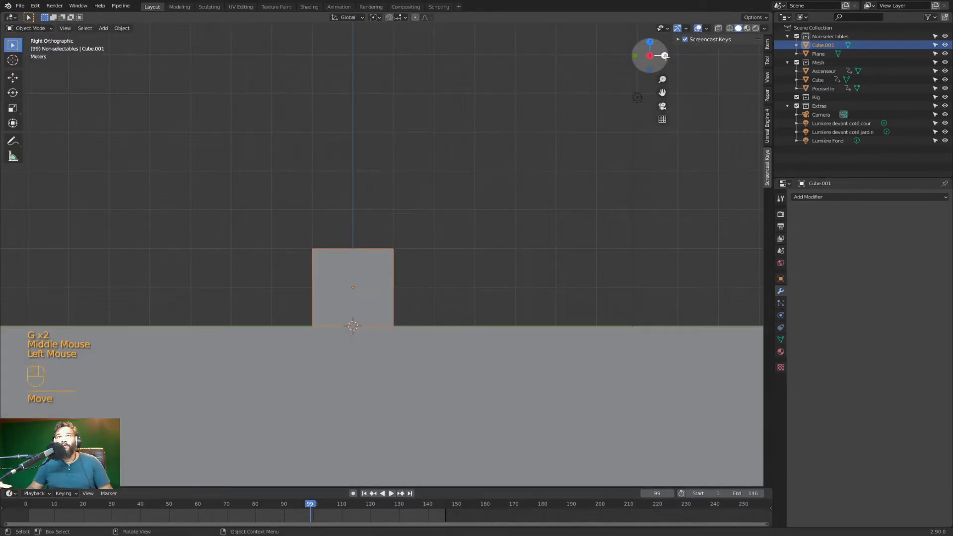
left_click(665, 56)
key("g")
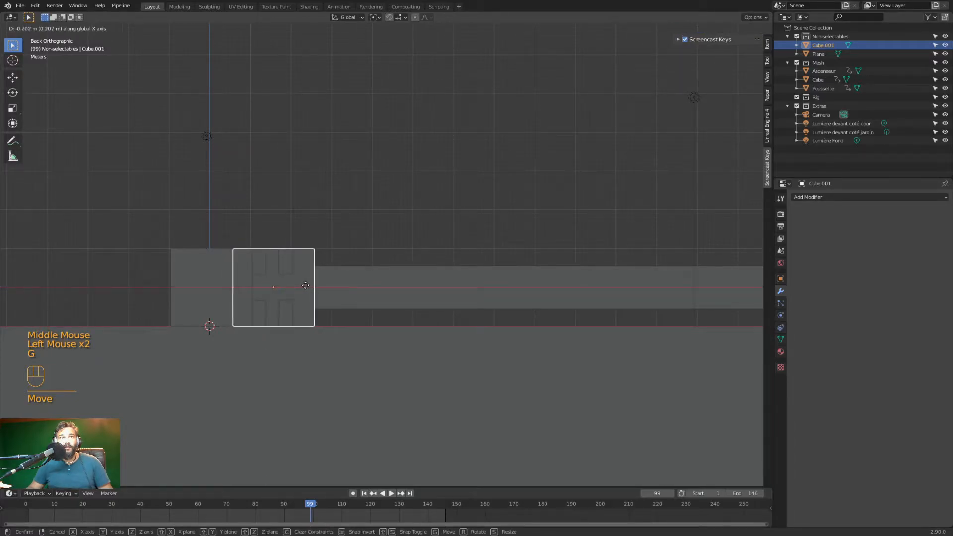
left_click(305, 285)
- Flatten the new cube along X into a thin slab, and shrink it along Z into a narrow horizontal bar
key("s")
key("x")
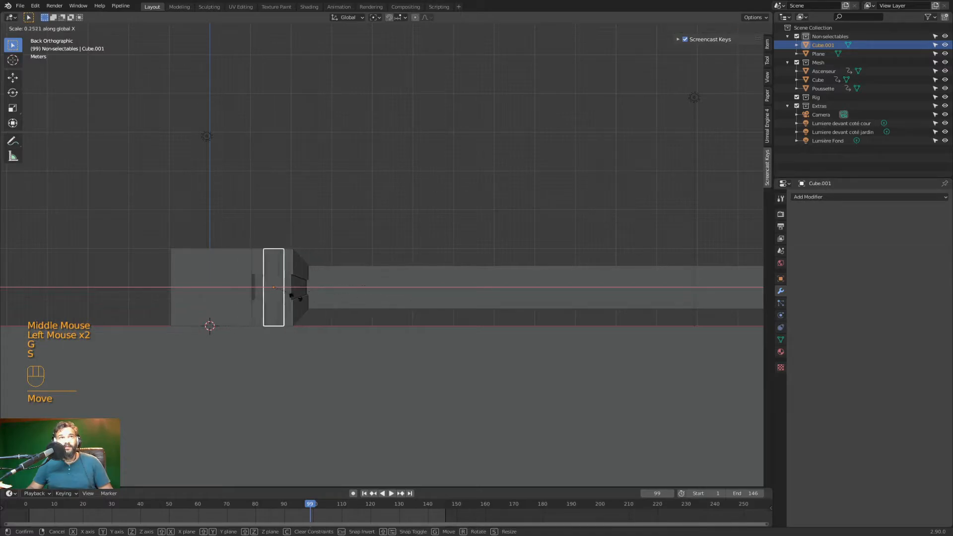
left_click(279, 297)
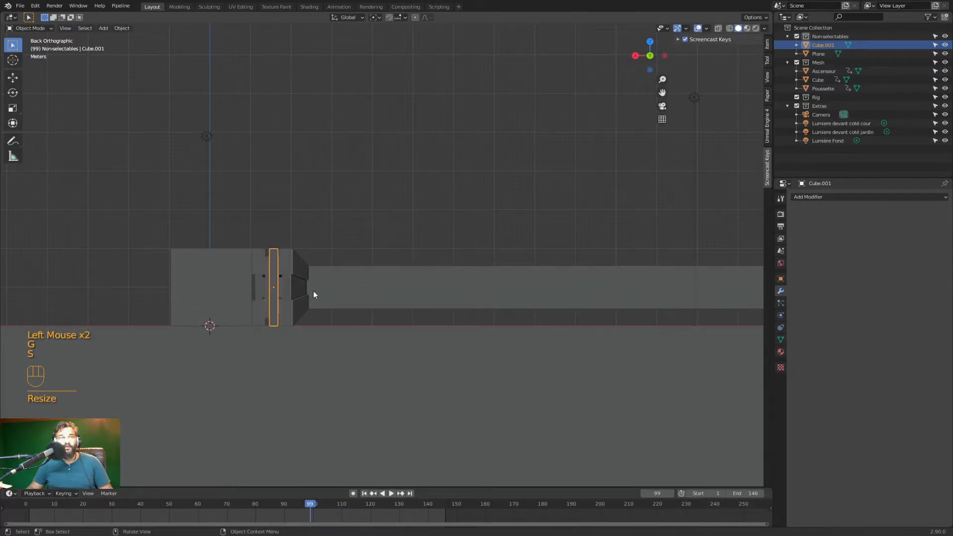
middle_click_drag(316, 292, 475, 311)
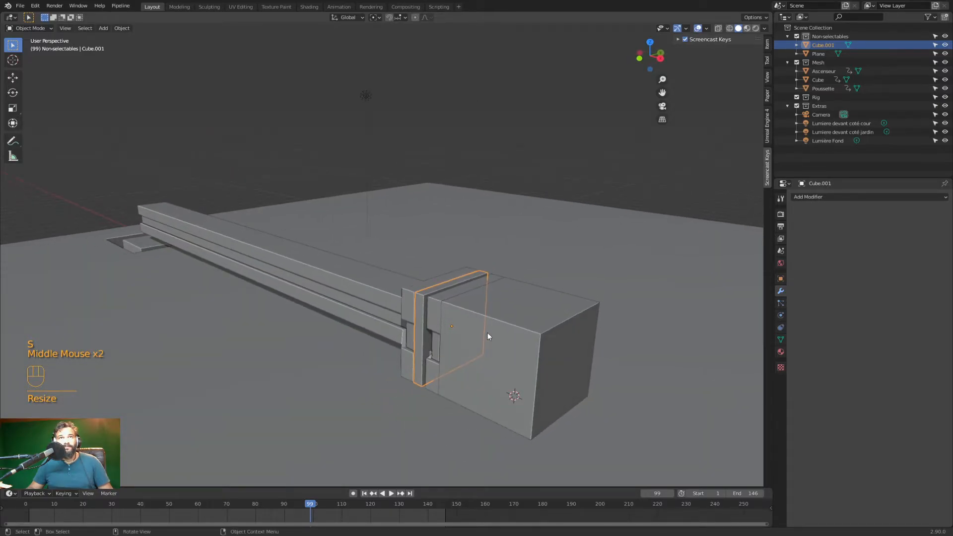
key("x")
right_click(504, 226)
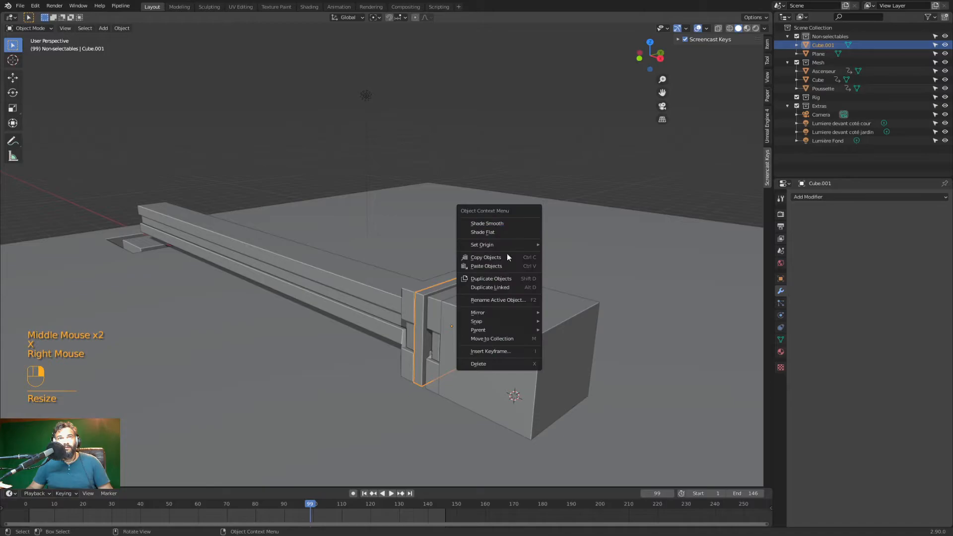
key("s")
key("z")
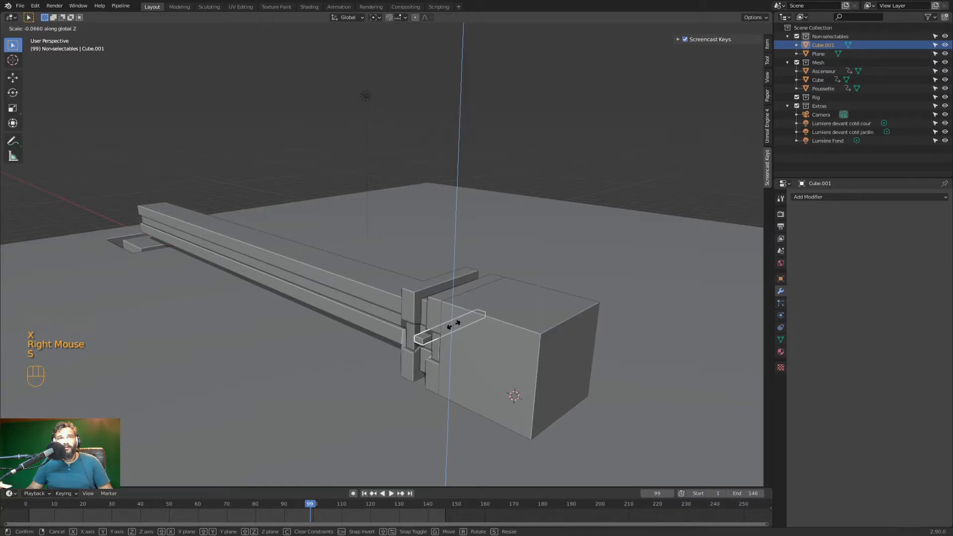
left_click(453, 325)
mouse_move(457, 325)
middle_mouse_down()
mouse_move(489, 311)
mouse_move(473, 338)
mouse_move(459, 331)
middle_mouse_up()
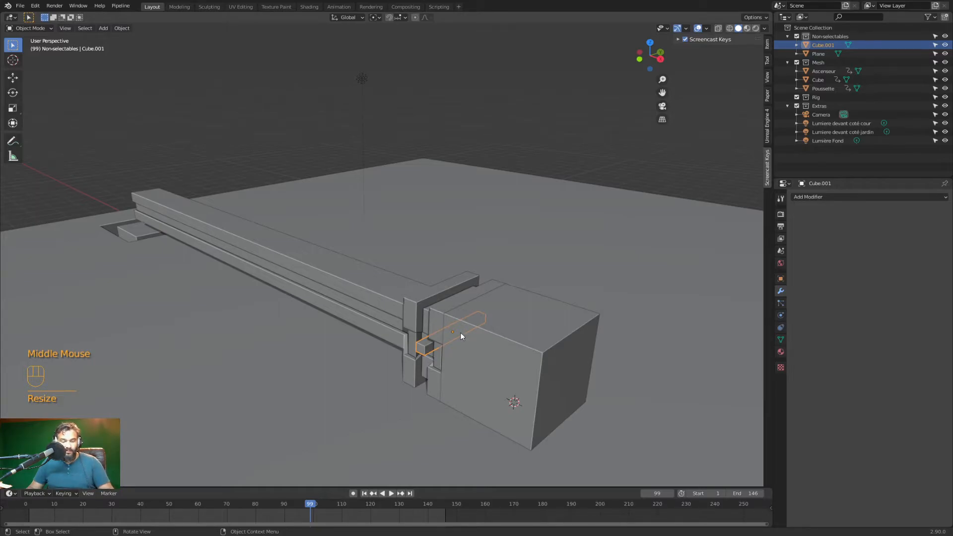
- Isolate the bar in local view and add two evenly spaced loop cuts across its length in Edit Mode
key("slash")
middle_click_drag(460, 331, 428, 251)
key("ctrl+r")
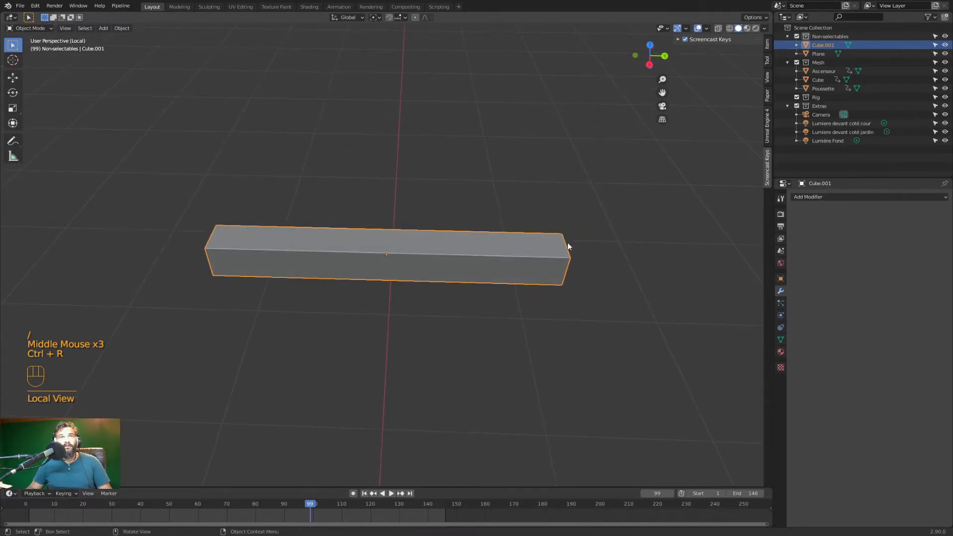
left_click(559, 256)
key("Tab")
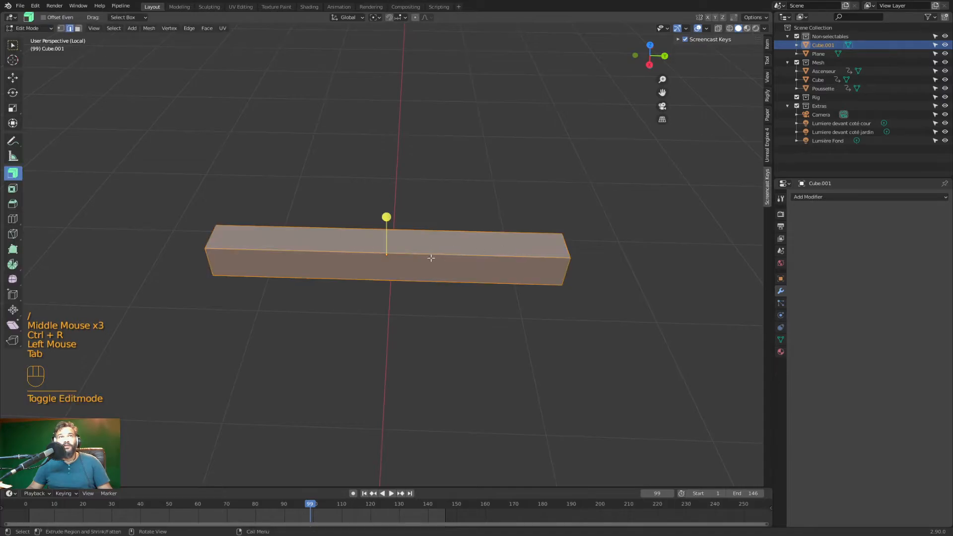
key("ctrl+r")
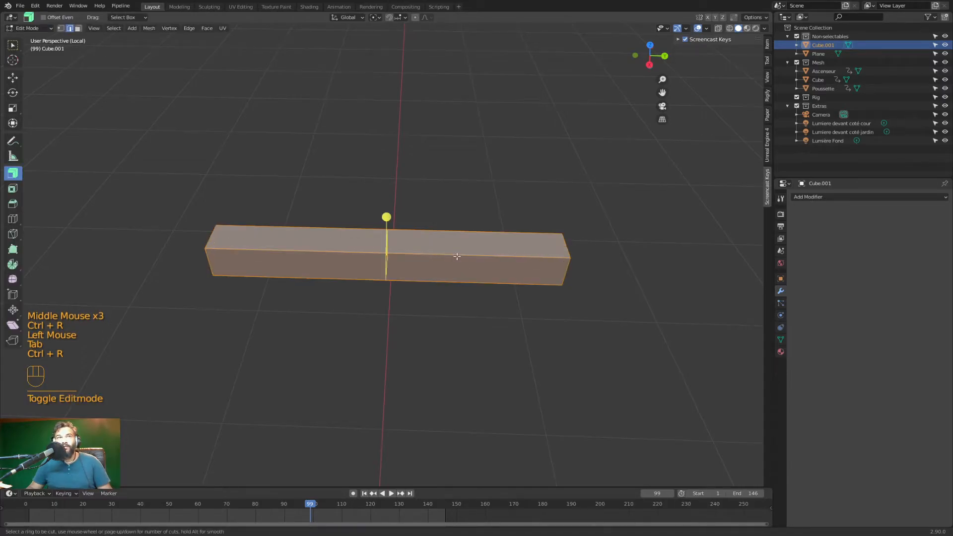
scroll(405, 261, "up", 1)
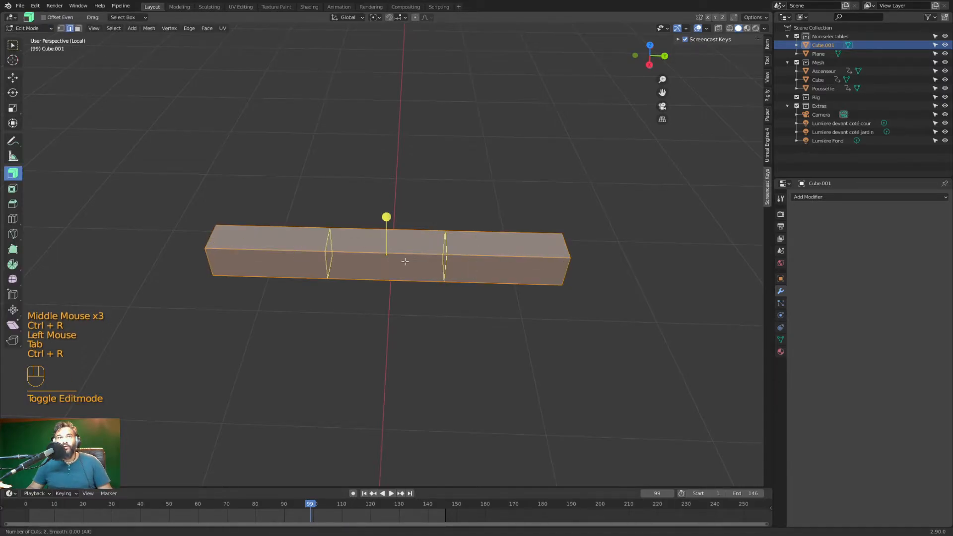
left_click(405, 261)
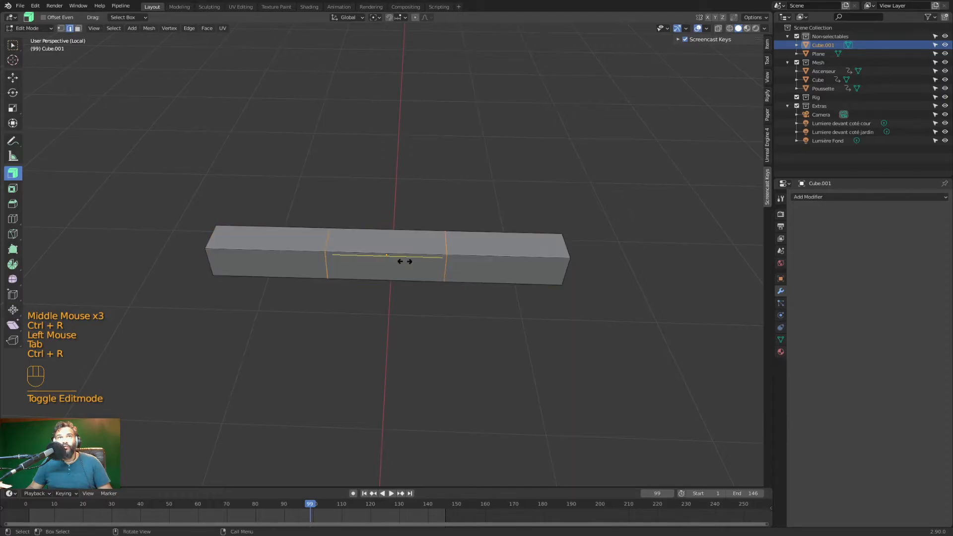
right_click(486, 260)
- Scale the two loops close together along Y and raise them about 0.15 m along Z to bend the bar
key("s")
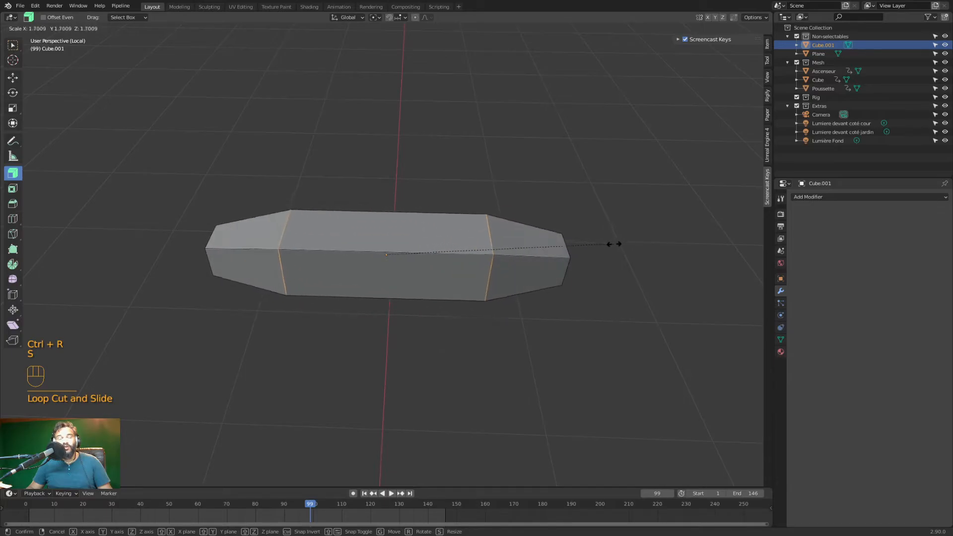
key("y")
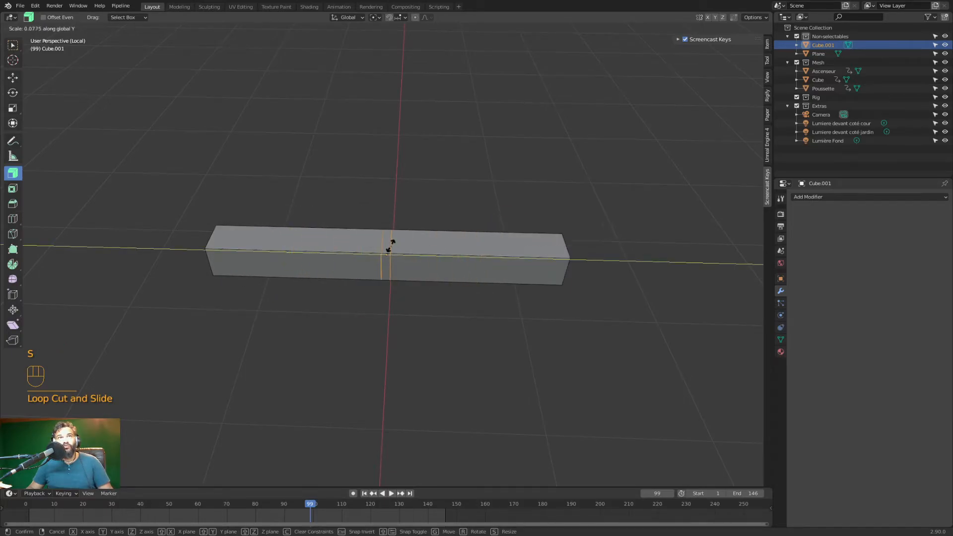
left_click(431, 251)
middle_click_drag(442, 260, 449, 233)
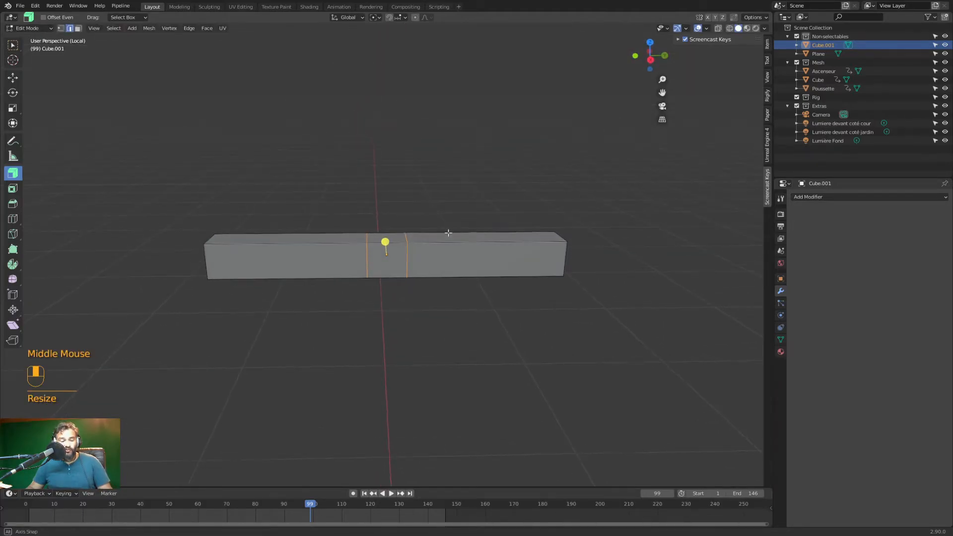
key("g")
key("x")
key("z")
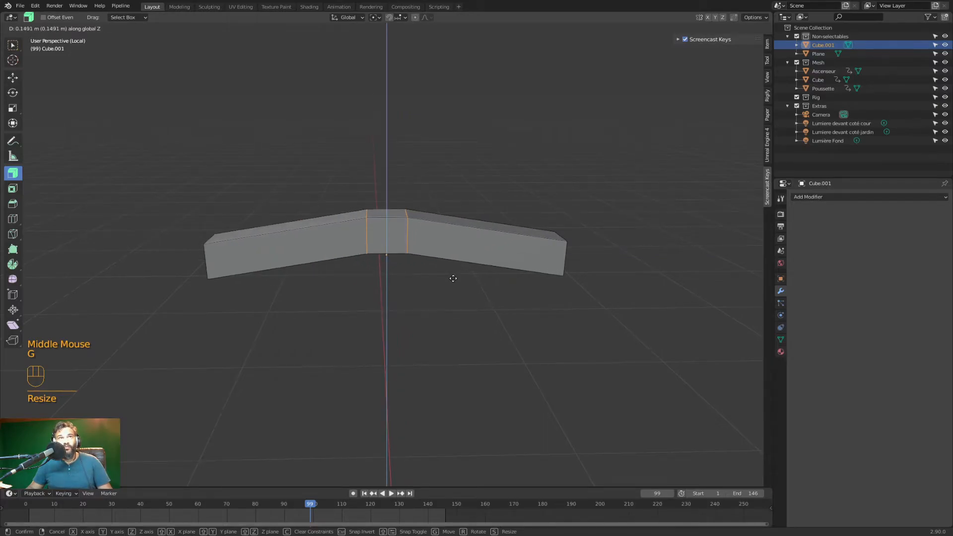
left_click(452, 278)
middle_click_drag(452, 277, 432, 278)
- Extrude the small top face at the middle of the bent bar upward by about 0.84 m
left_click(399, 216)
left_click(394, 222)
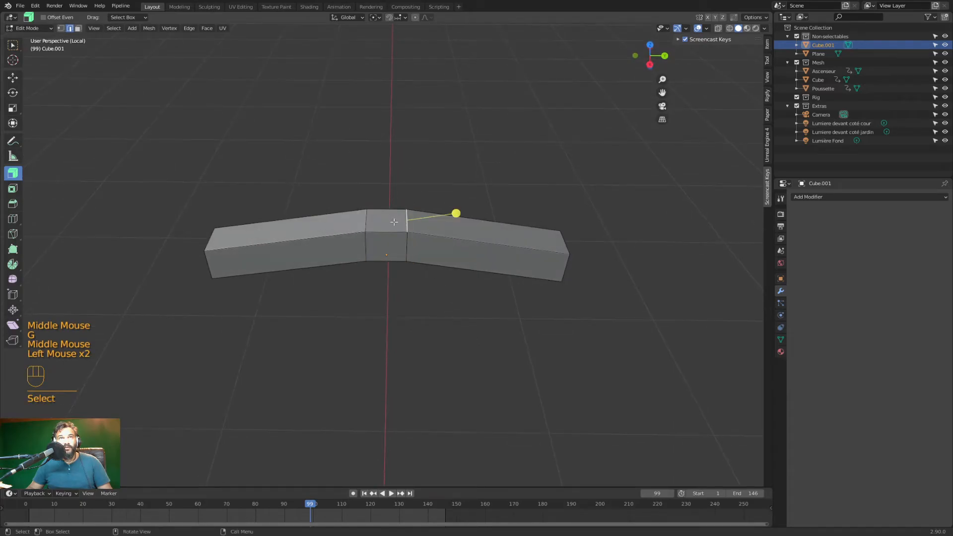
key("3")
left_click(394, 221)
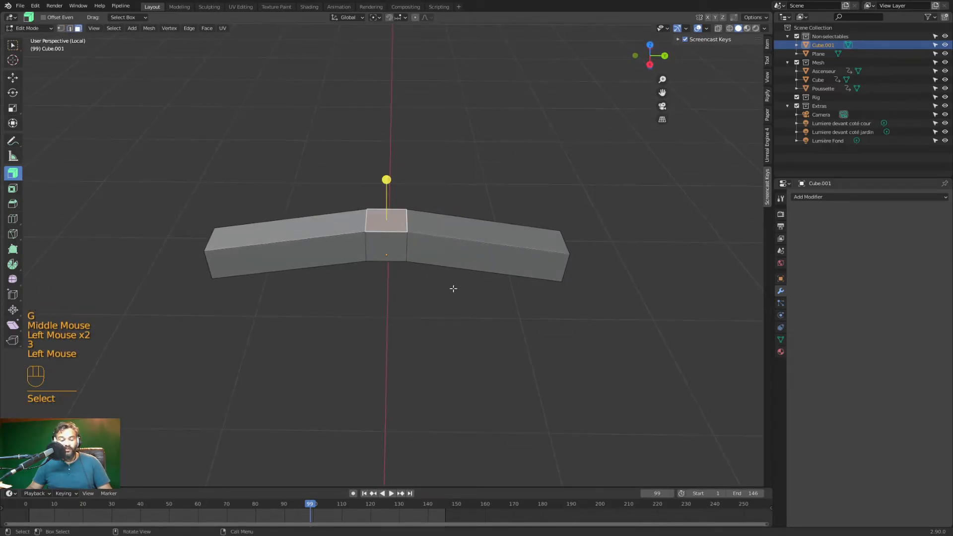
key("e")
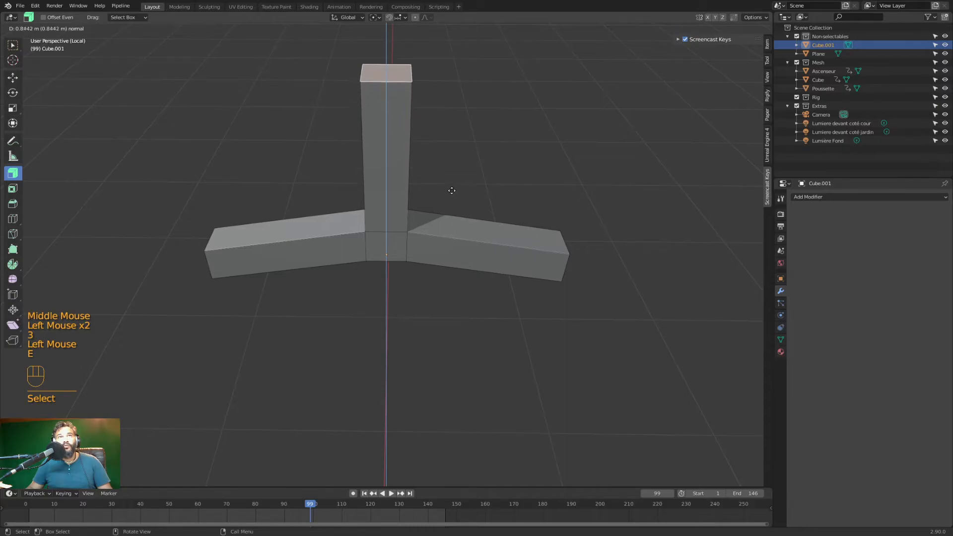
left_click(452, 191)
middle_click_drag(447, 264, 475, 258)
- Bring the three-armed piece back into the full scene in Object Mode and scale it up uniformly by about 1.18
key("Tab")
scroll(475, 258, "down", 3)
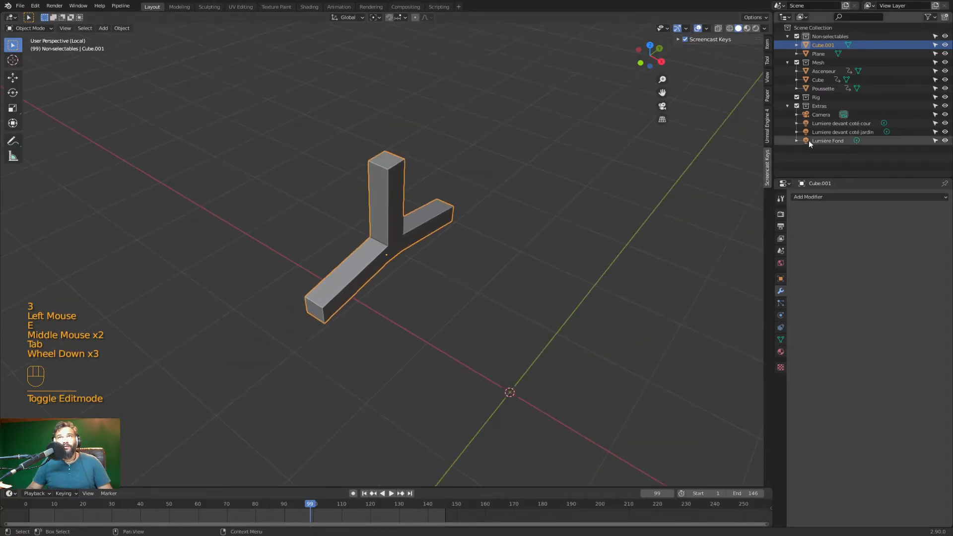
key("slash")
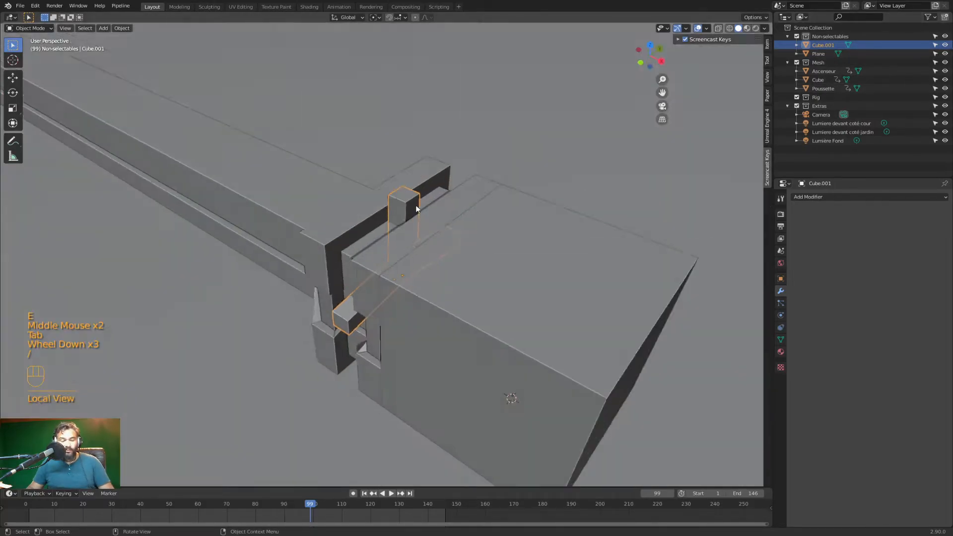
middle_click_drag(436, 296, 403, 273)
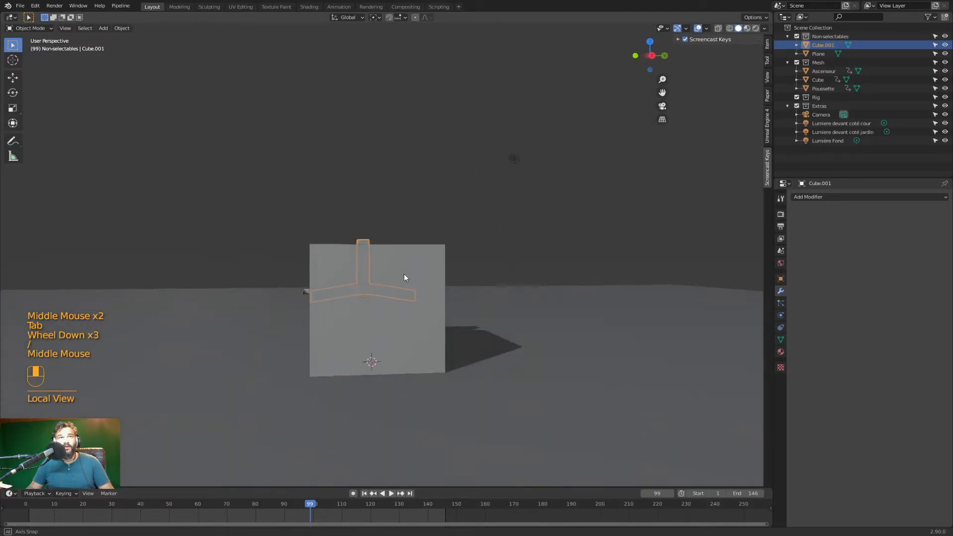
key("s")
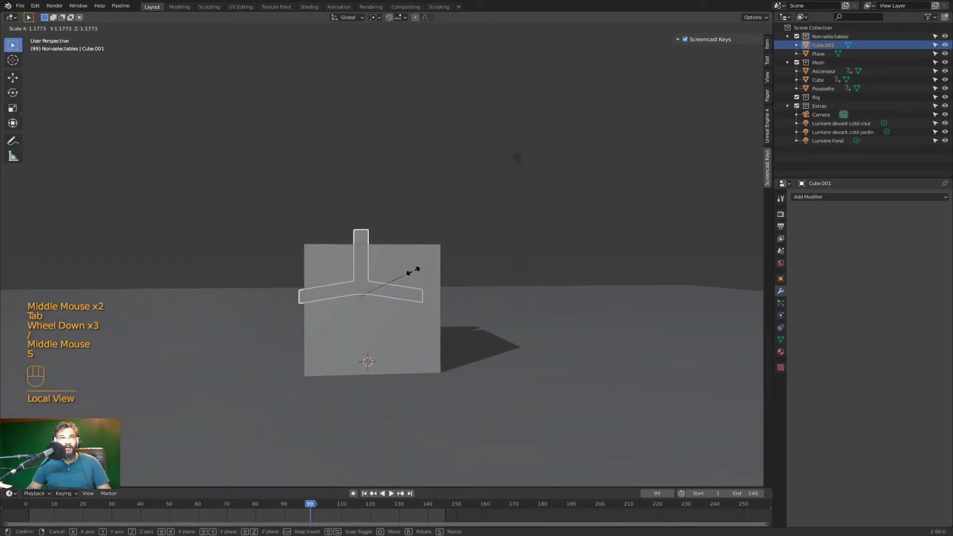
left_click(418, 269)
- Lower the three-armed piece slightly along Z within the gap in front of the cube
middle_click_drag(418, 269, 480, 261)
scroll(496, 282, "down", 2)
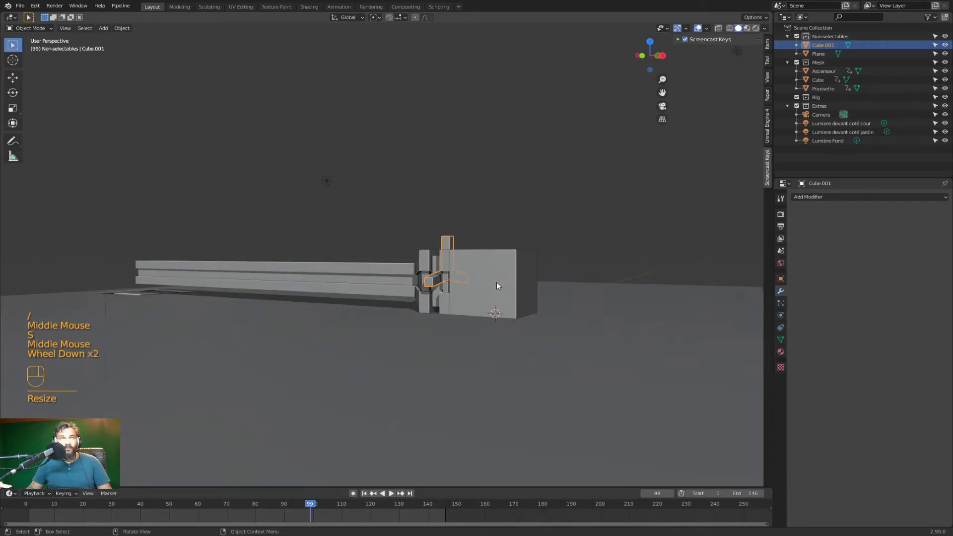
scroll(497, 281, "up", 5)
middle_click_drag(617, 316, 671, 314, "shift")
key("g")
key("z")
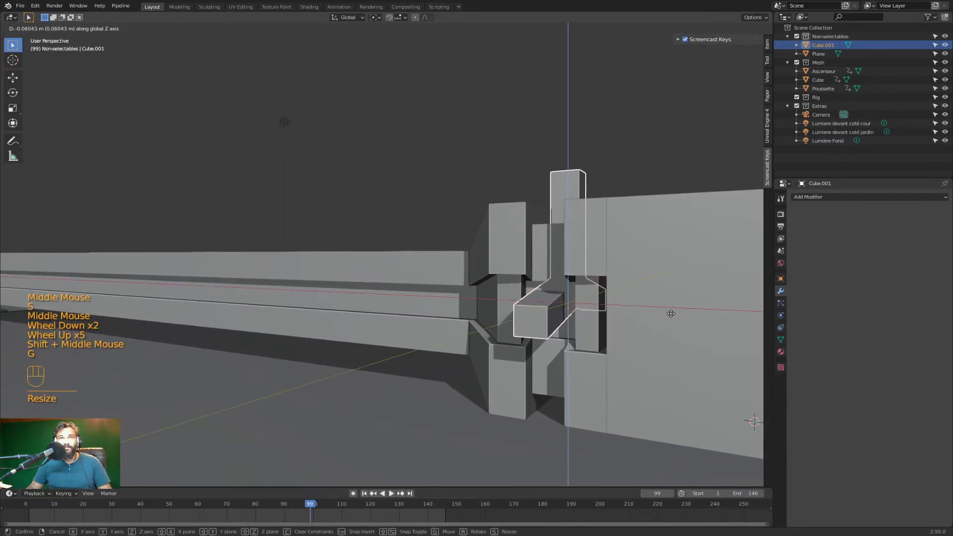
left_click(671, 312)
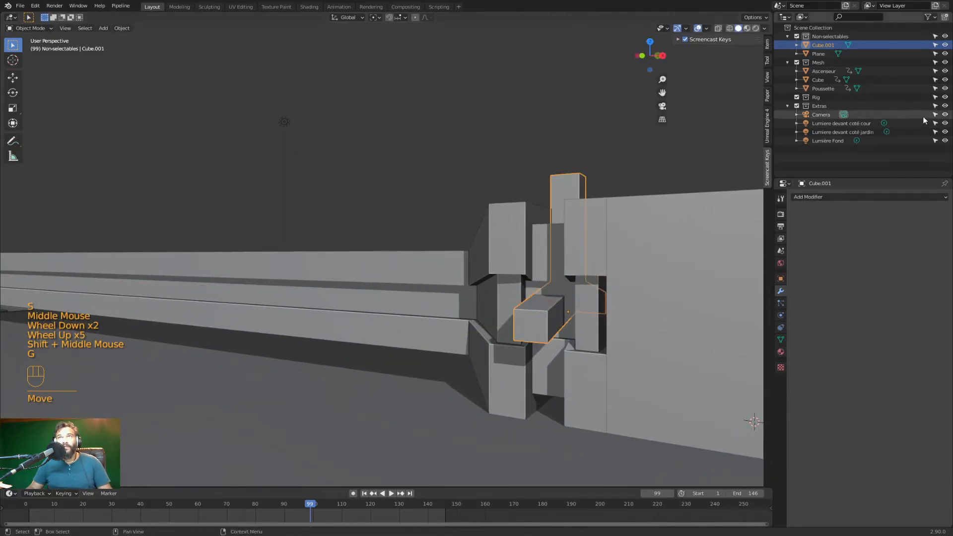
- Hide the Cube object and align the view to the right orthographic side
left_click(944, 80)
middle_click_drag(591, 301, 597, 290)
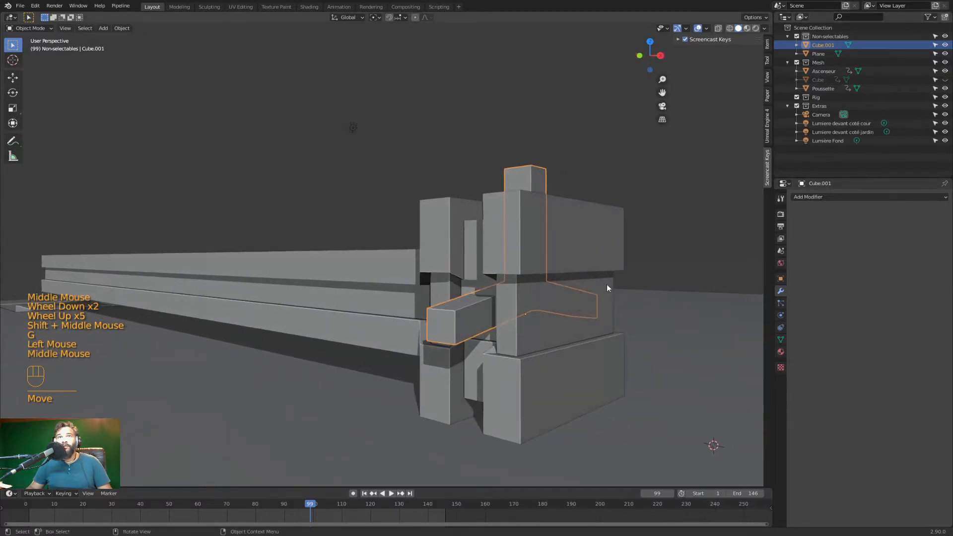
left_click(661, 55)
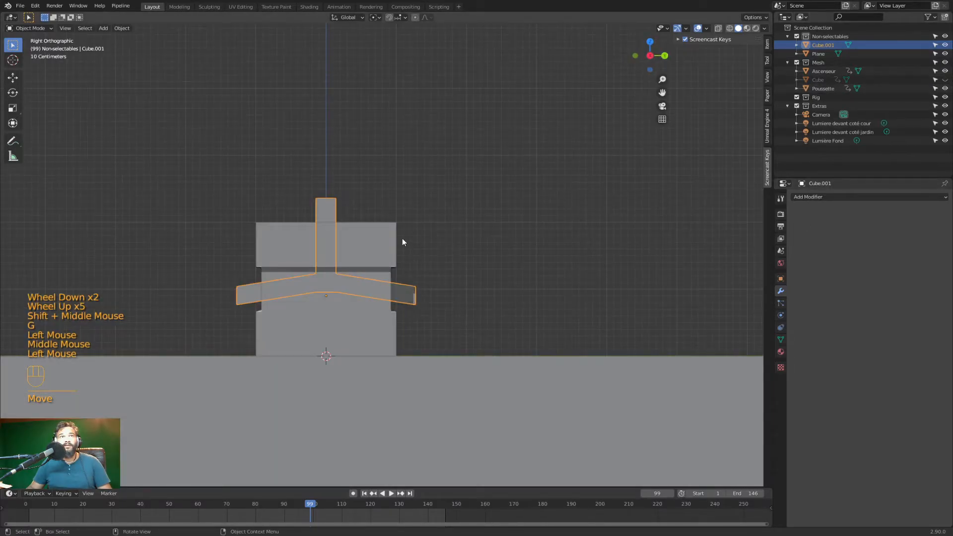
- Put the three-armed piece in Edit Mode with edge selection and X-ray display turned on
key("Tab")
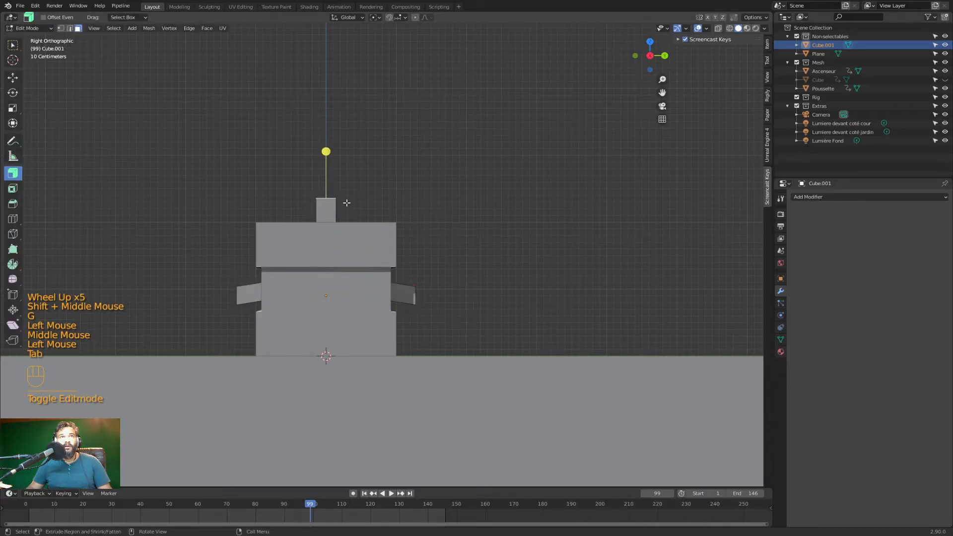
left_click_drag(348, 218, 302, 180)
key("a")
key("z")
key("2")
left_click_drag(356, 198, 303, 208)
key("alt+z")
left_click(340, 202)
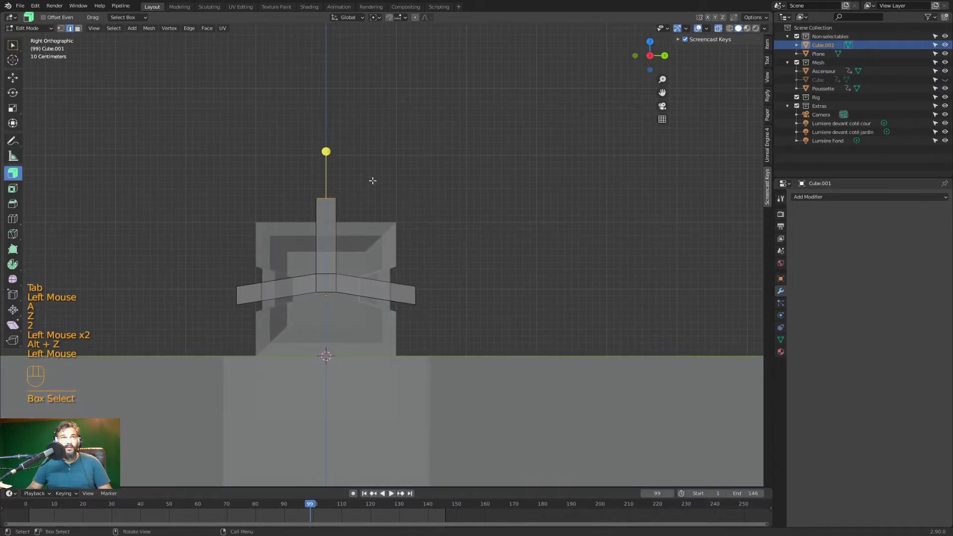
key("alt+z")
key("alt+z")
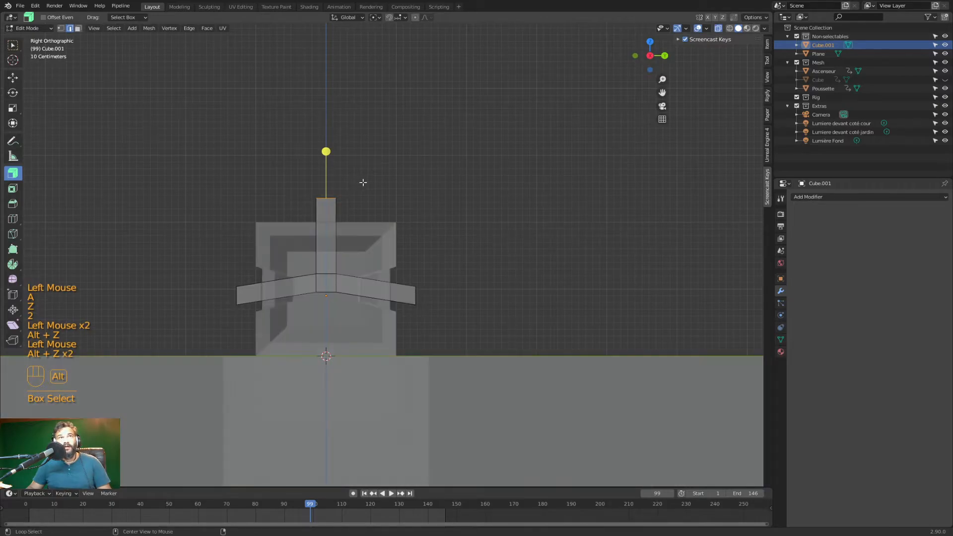
- Box-select the edges around the upright arm's top end and try moving them
left_click_drag(358, 182, 278, 213)
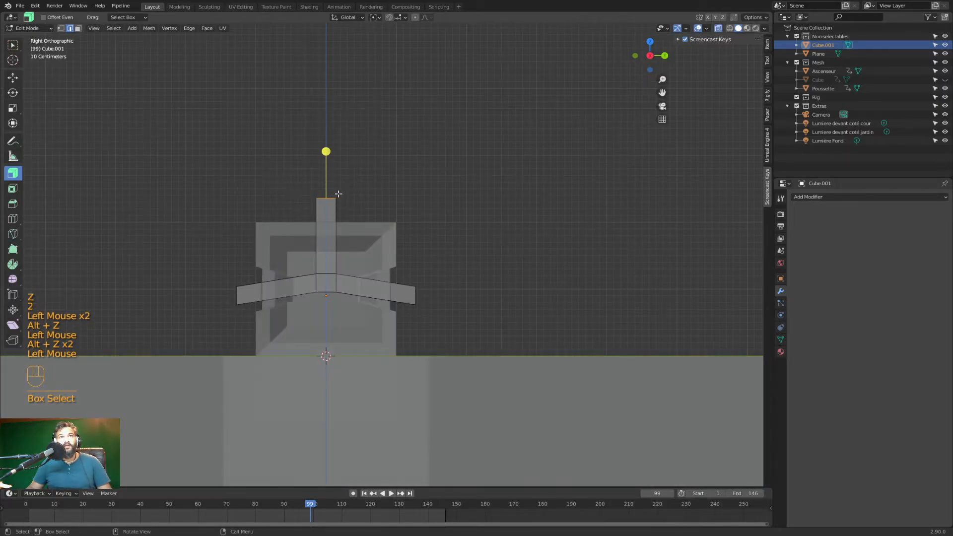
middle_click_drag(364, 188, 342, 211)
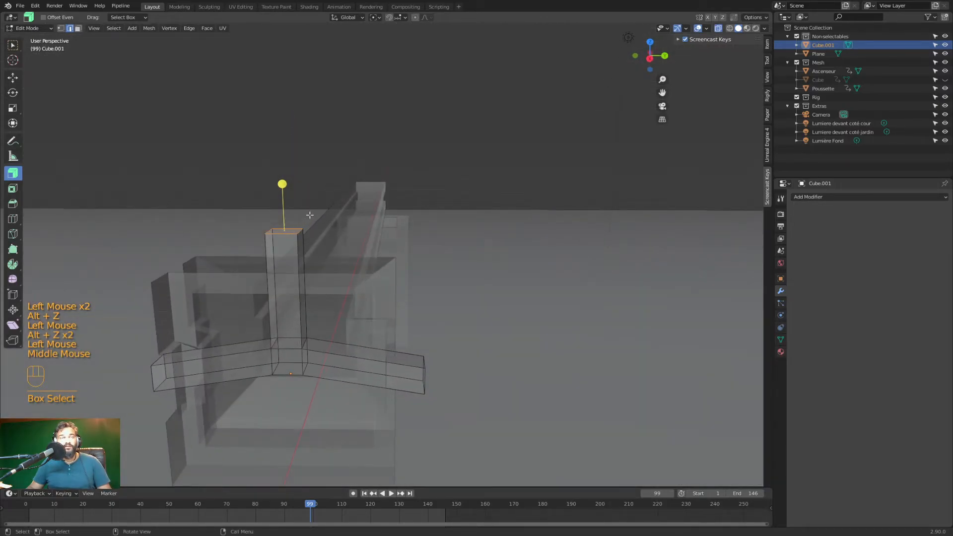
key("g")
left_click(330, 216)
- Select the two short edges on the underside of the joint where the three arms meet
middle_click_drag(330, 216, 316, 276)
left_click(312, 254)
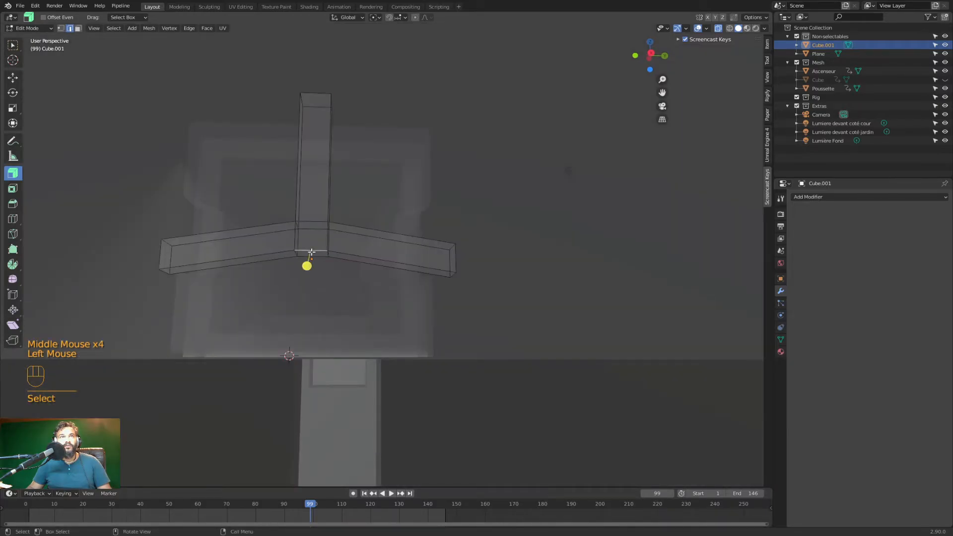
left_click(324, 255, "shift")
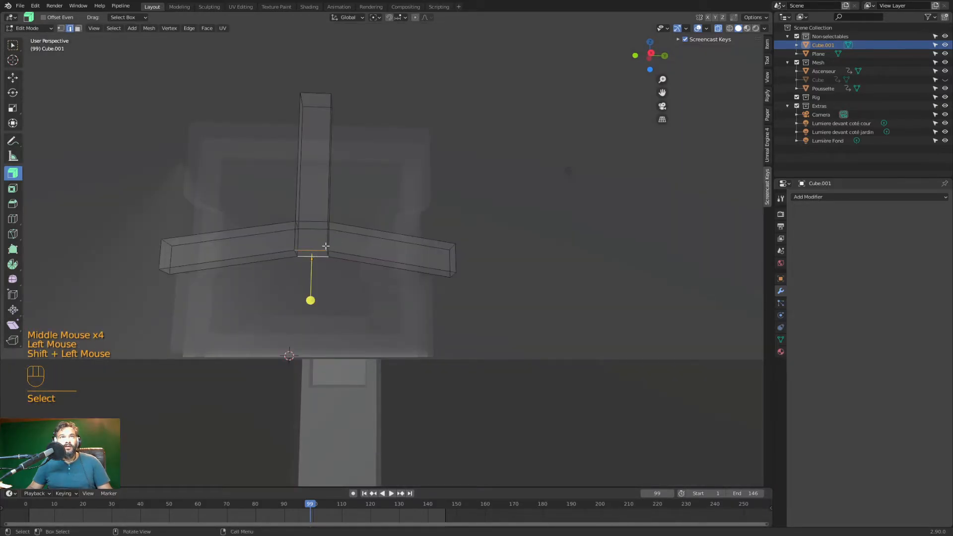
key("s")
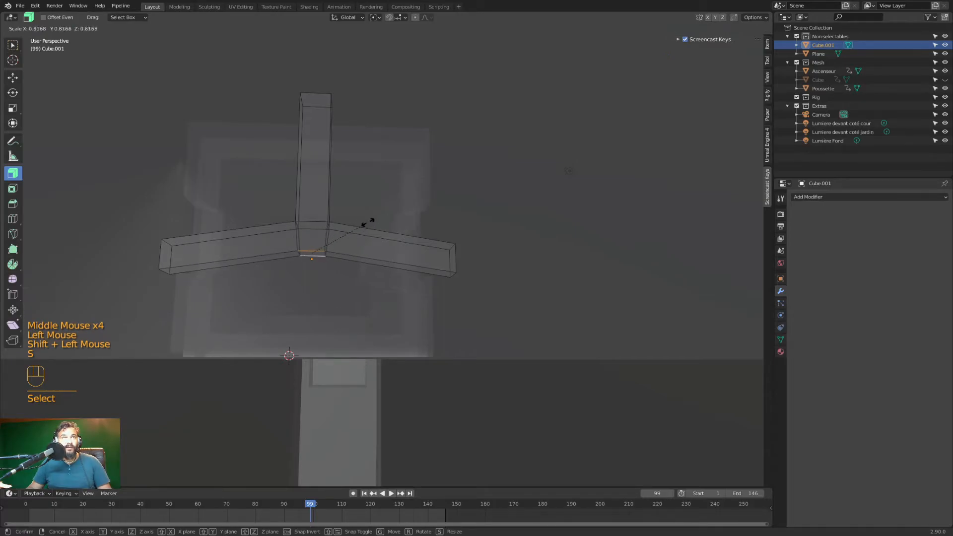
key("y")
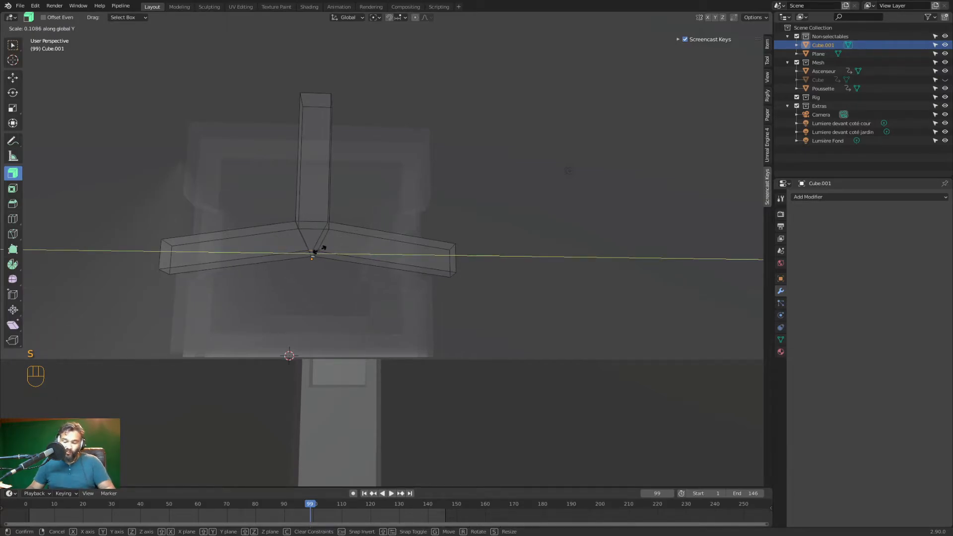
left_click(333, 248)
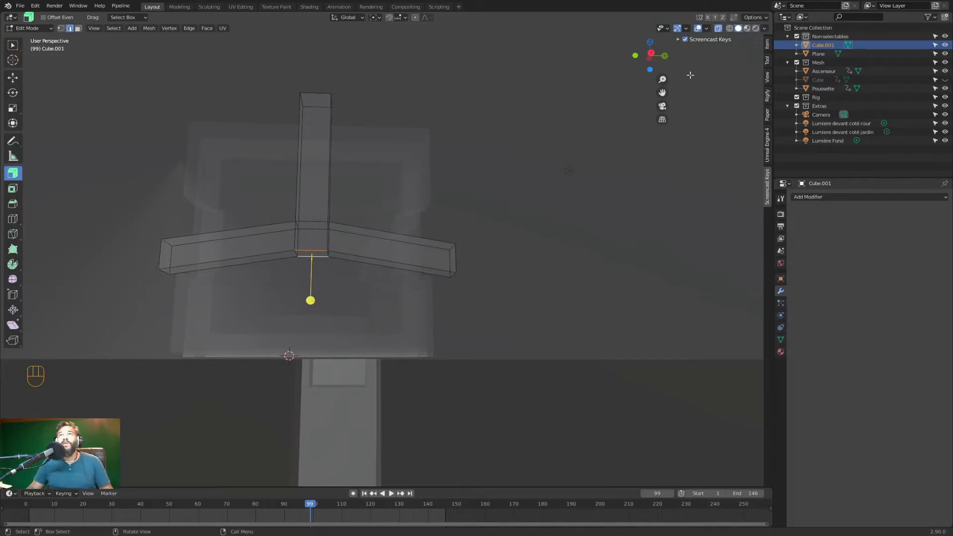
- Turn on Auto Merge Vertices and collapse the two selected underside edges along Y so each closes to a point
left_click(733, 18)
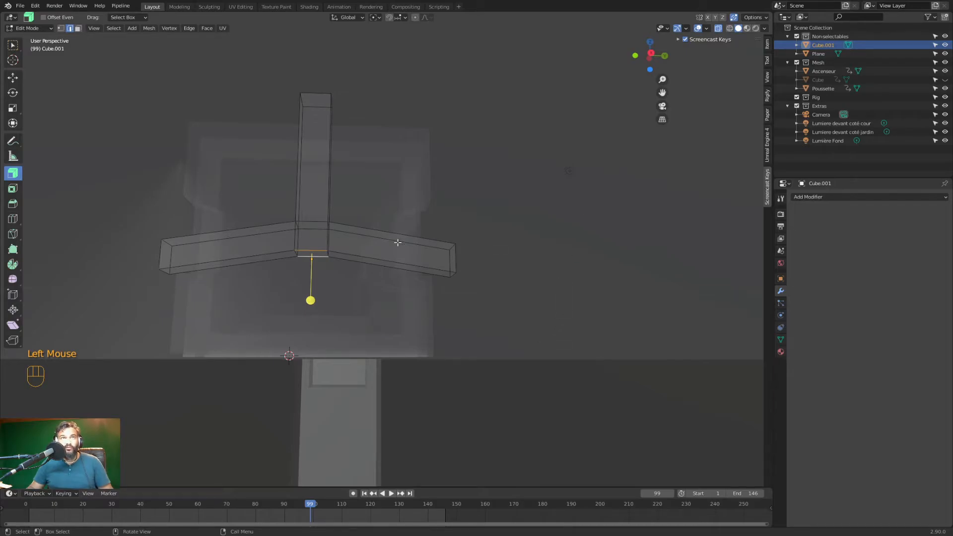
key("s")
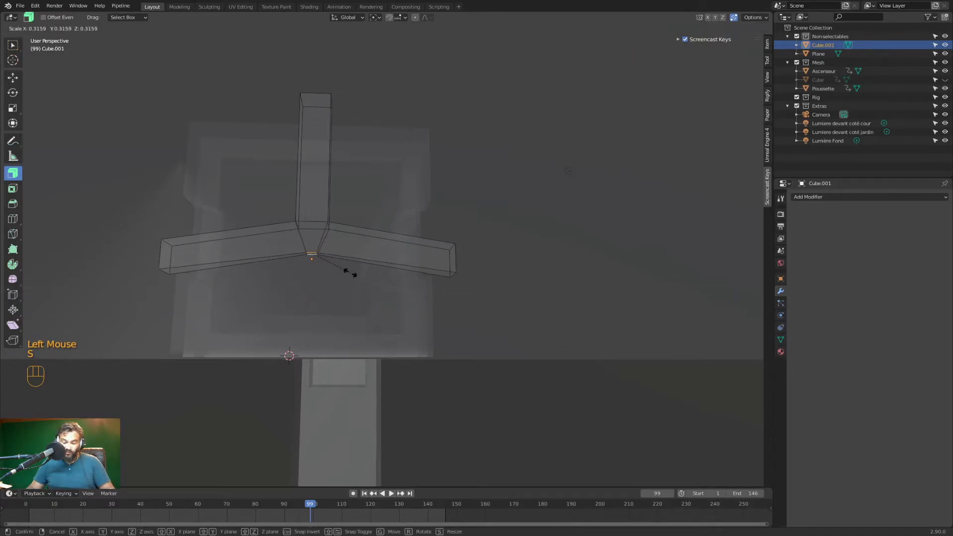
key("y")
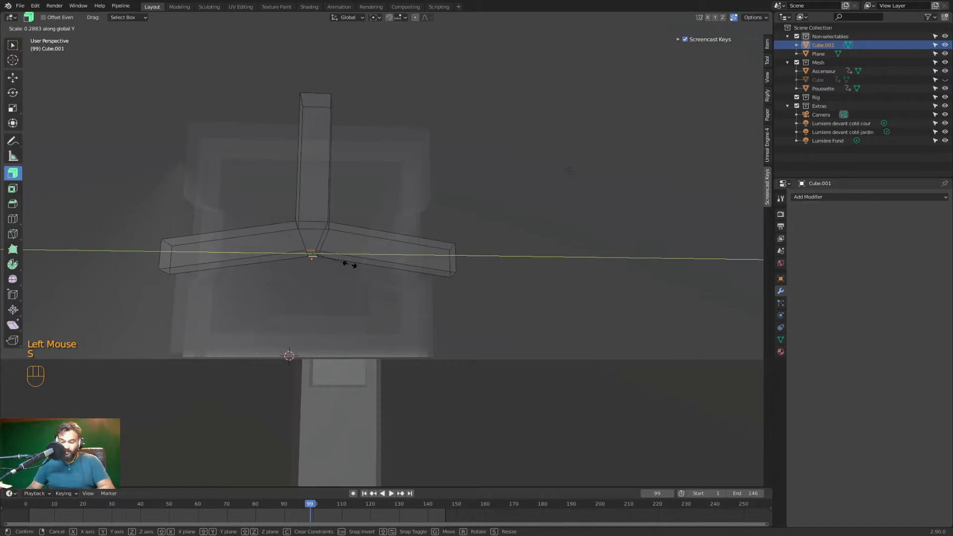
left_click(356, 264)
mouse_move(360, 262)
middle_mouse_down()
mouse_move(365, 245)
mouse_move(367, 261)
middle_mouse_up()
left_click(392, 294)
middle_click_drag(392, 293, 582, 312)
key("Tab")
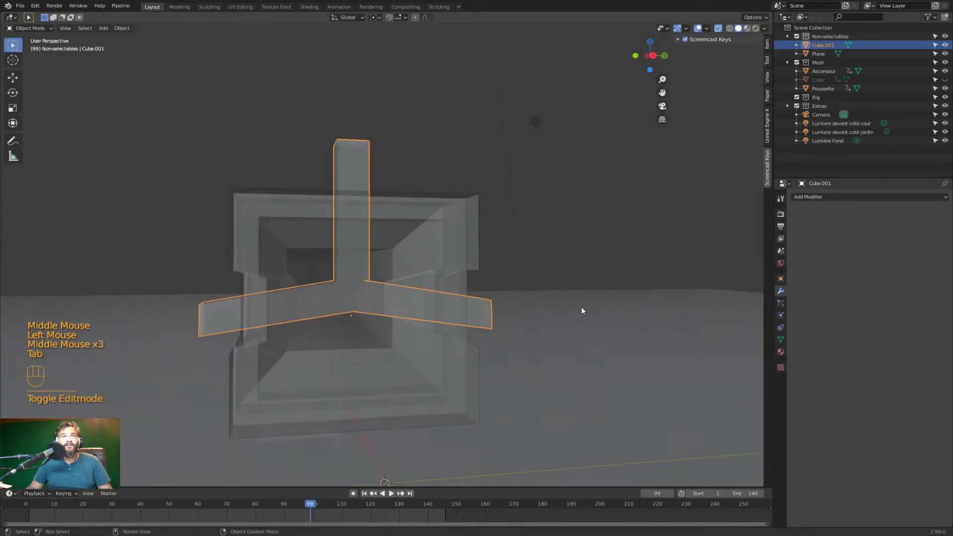
left_click(517, 314)
middle_click_drag(517, 314, 506, 308)
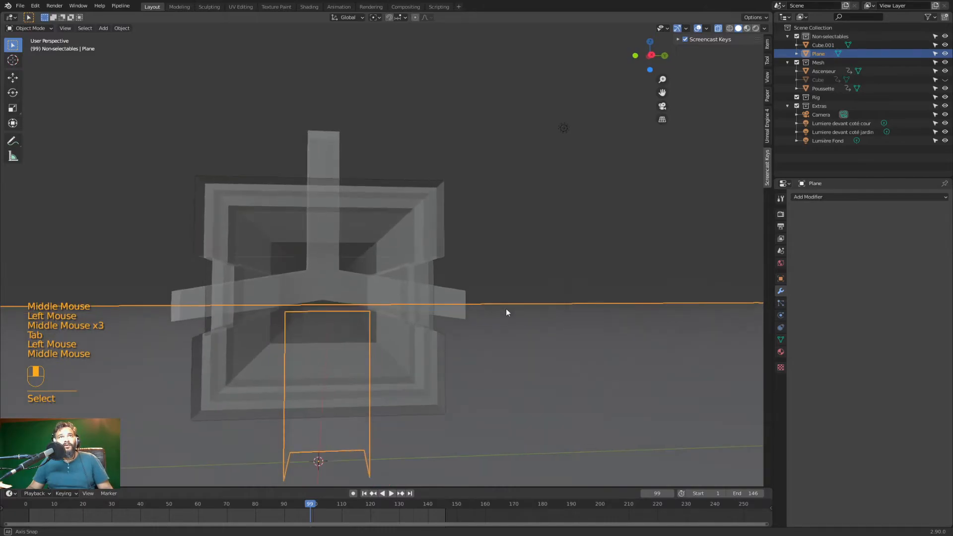
key("Tab")
key("Tab")
- Reopen the three-armed piece in Edit Mode, select the face loops of both side arms, and scale them down uniformly
left_click(358, 294)
key("Tab")
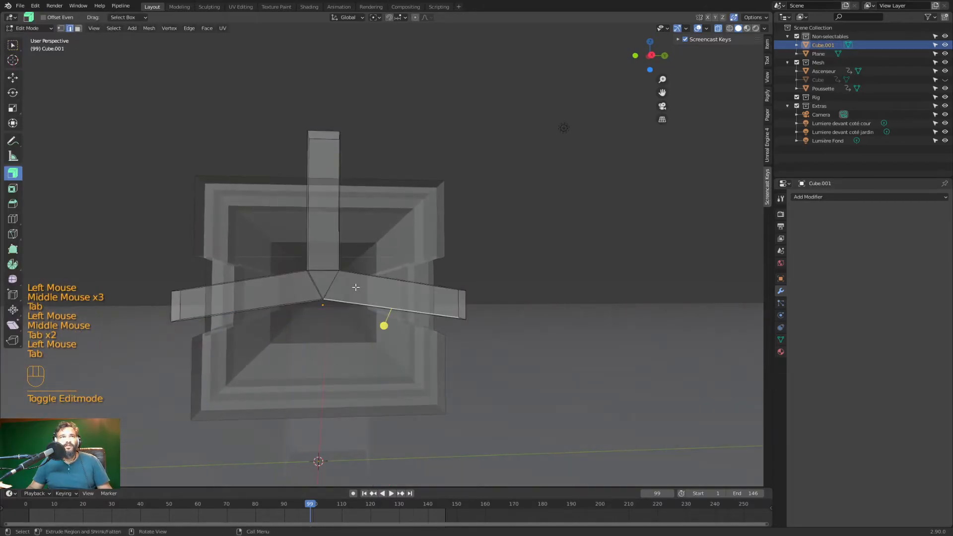
middle_click_drag(400, 296, 315, 312)
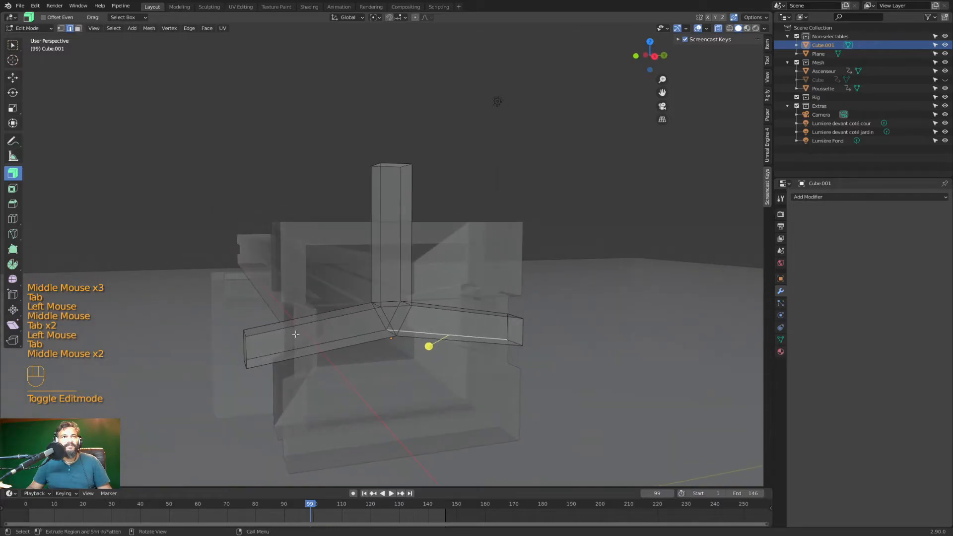
left_click(350, 312)
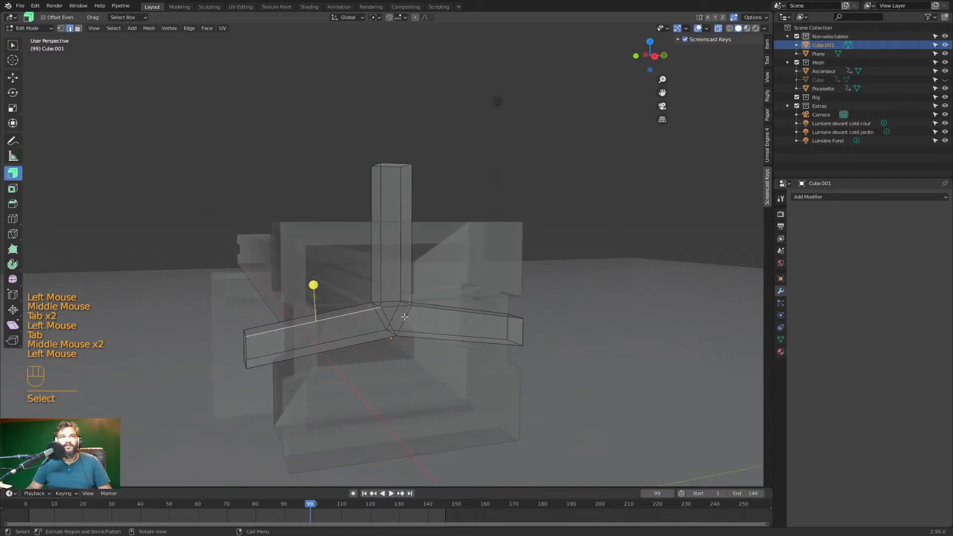
left_click(344, 315, "alt")
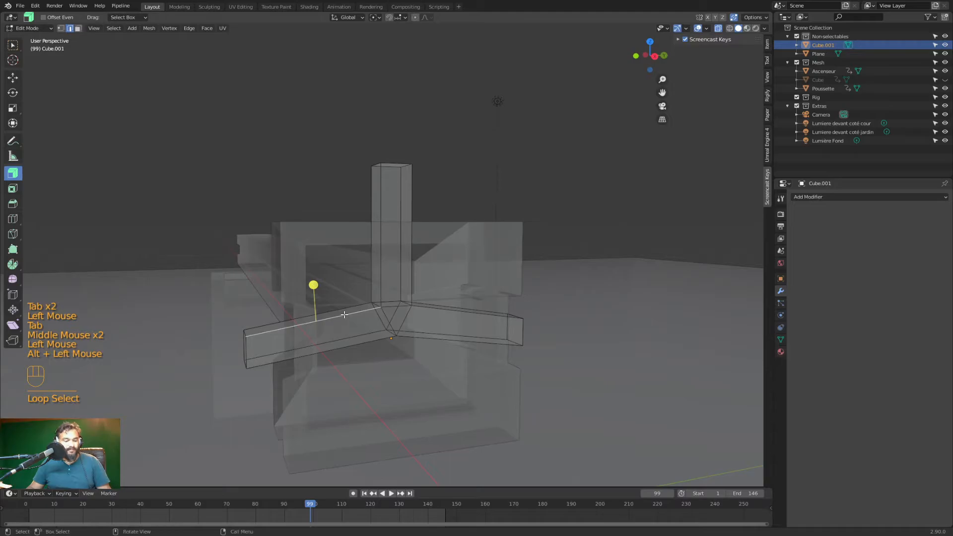
key("3")
left_click(344, 315, "alt")
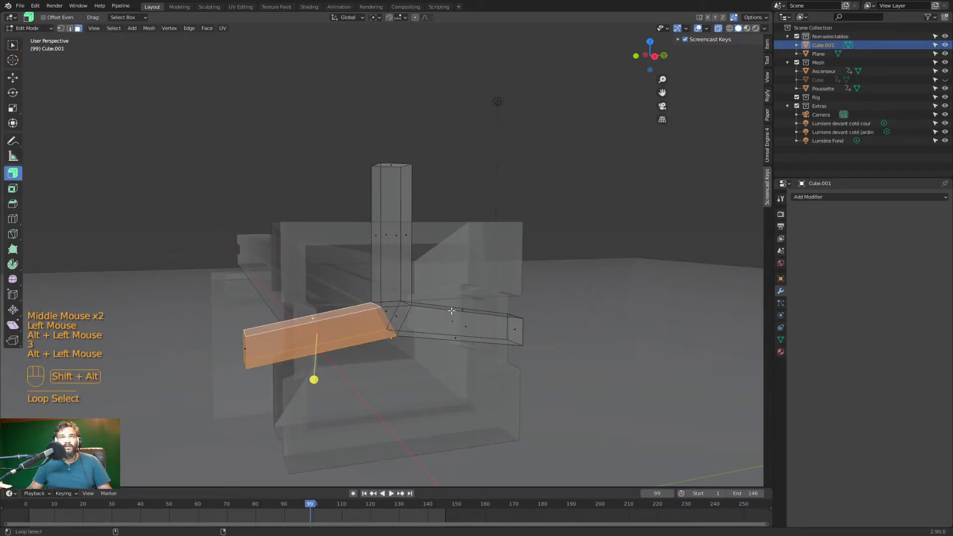
left_click(461, 309, "alt+shift")
key("s")
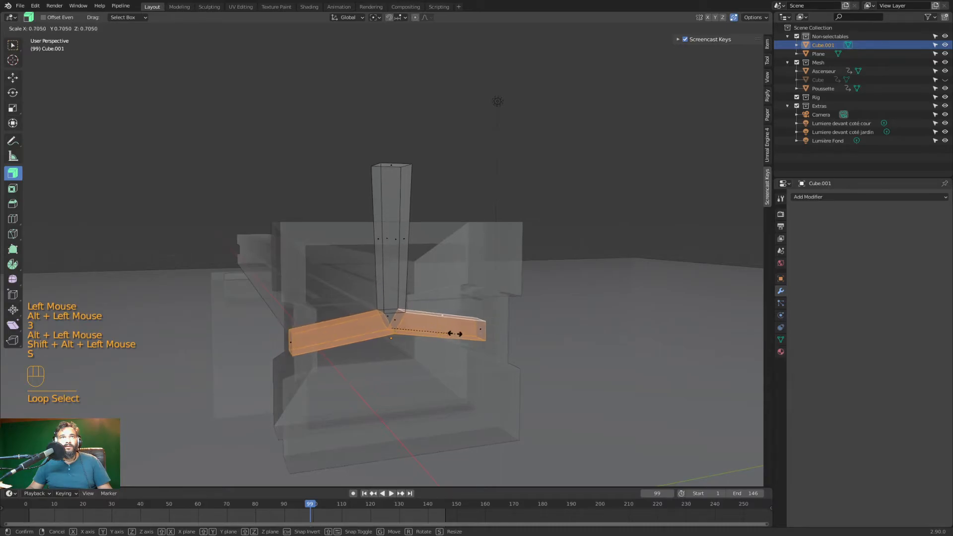
left_click(451, 331)
- Adjust the height of the two thinned side arms with small moves along Z
key("g")
key("z")
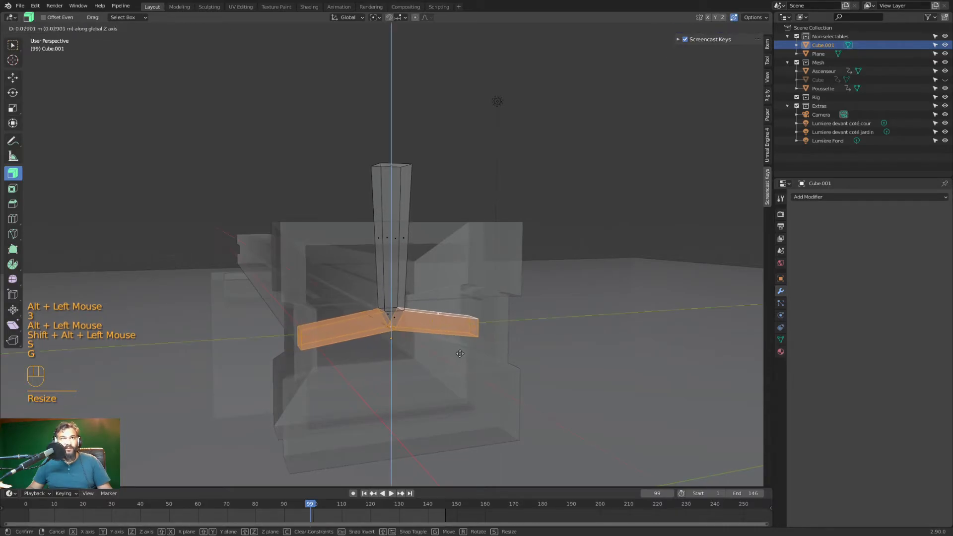
left_click(461, 347)
middle_click_drag(461, 348, 465, 323)
key("g")
key("z")
left_click(457, 348)
- Select the end faces of both side arms, scale them apart along Y to lengthen the arms, and lower them along Z
left_click(449, 297)
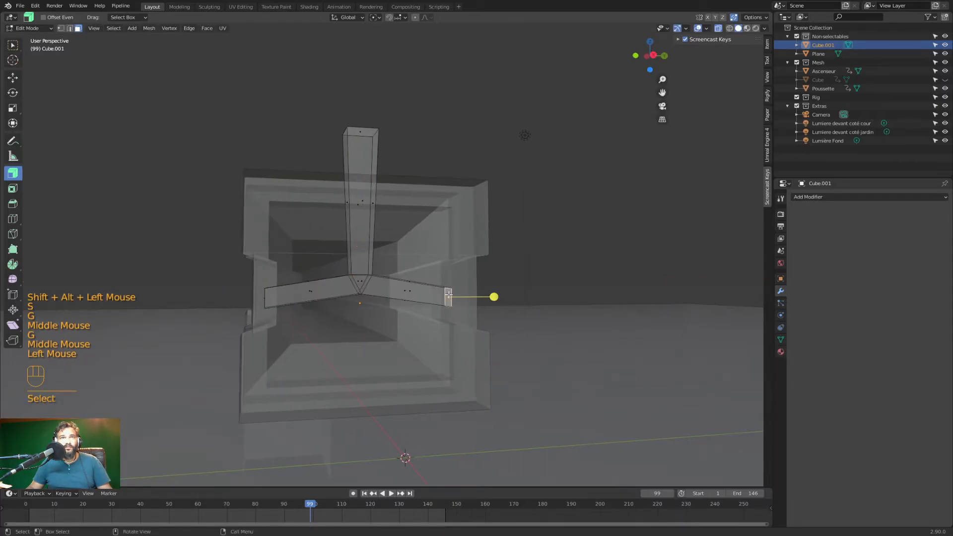
left_click(267, 298, "shift")
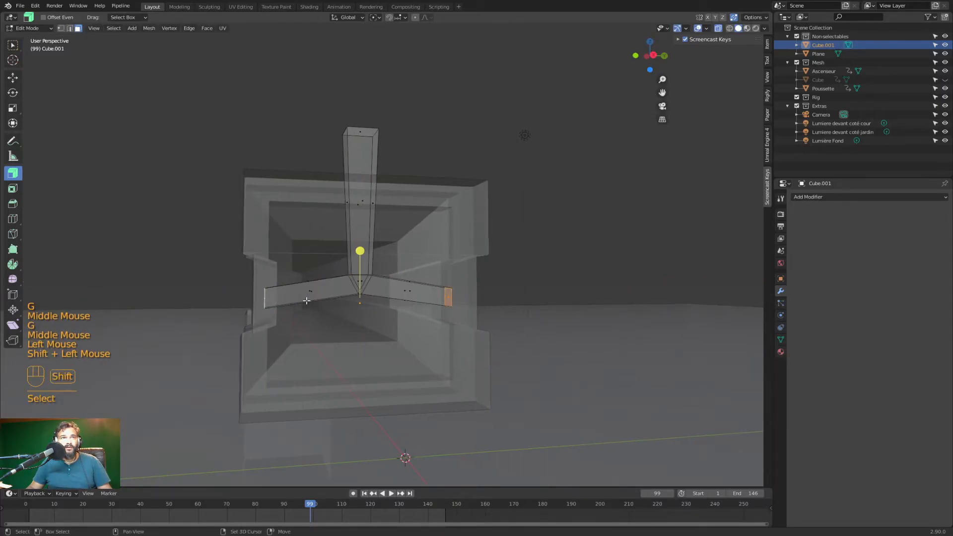
key("s")
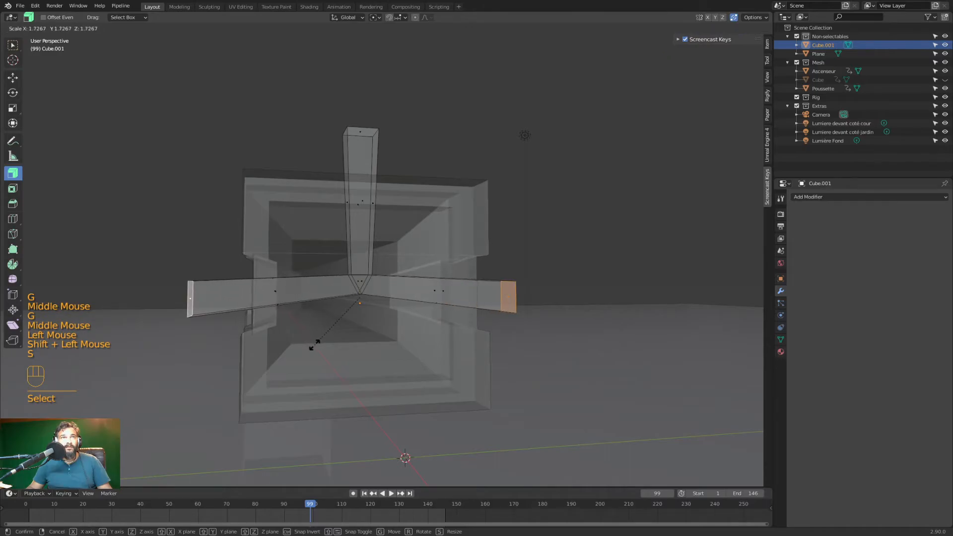
key("y")
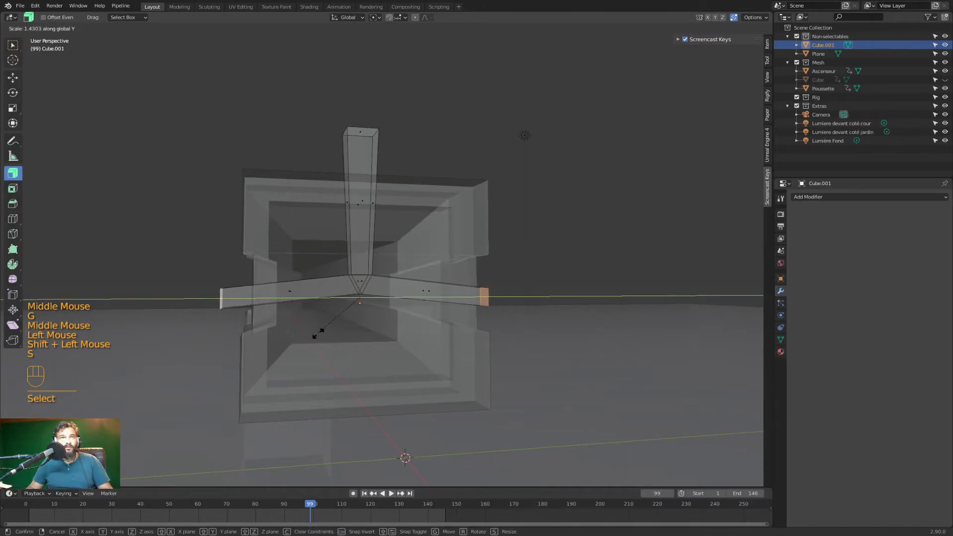
left_click(319, 342)
key("g")
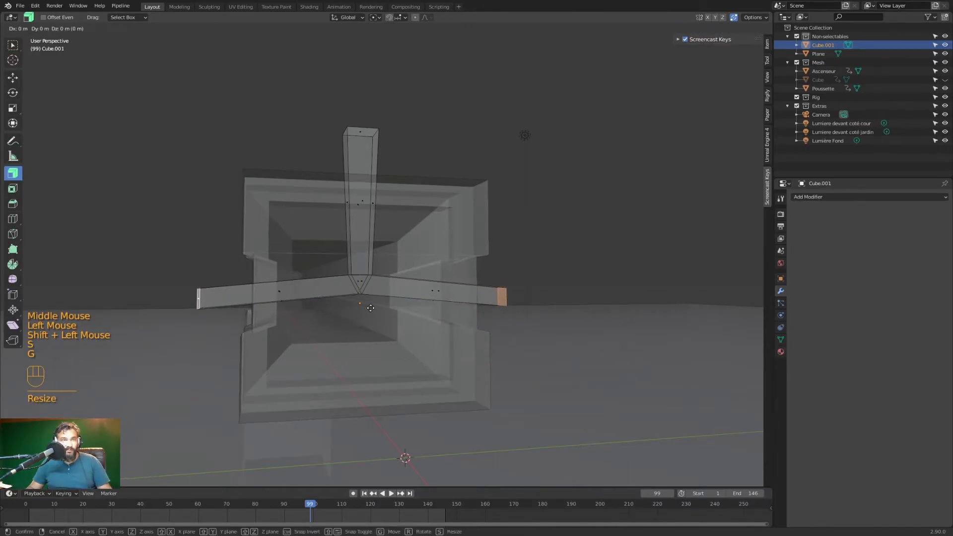
key("z")
left_click(368, 308)
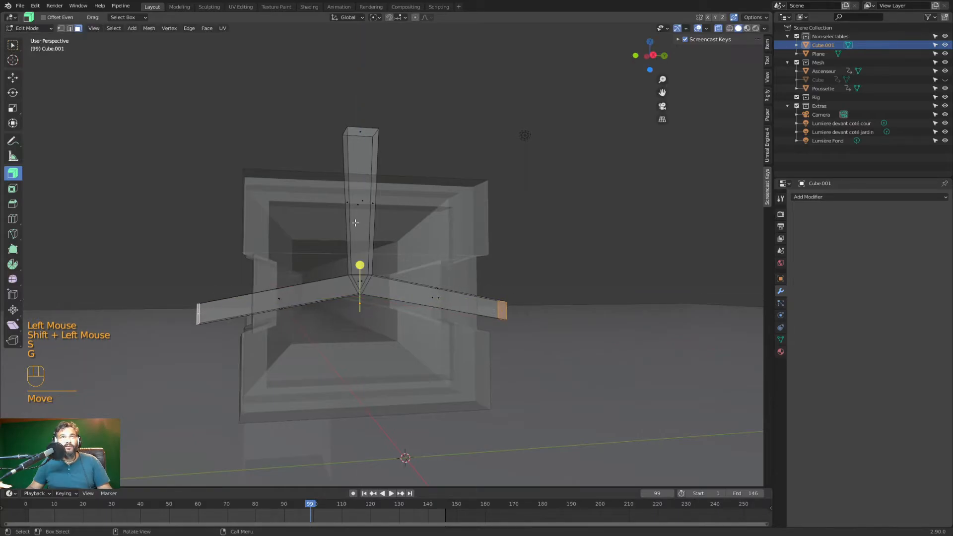
- Scale the upright arm's top face down uniformly by about 0.63 and return to Object Mode
left_click(361, 132)
key("s")
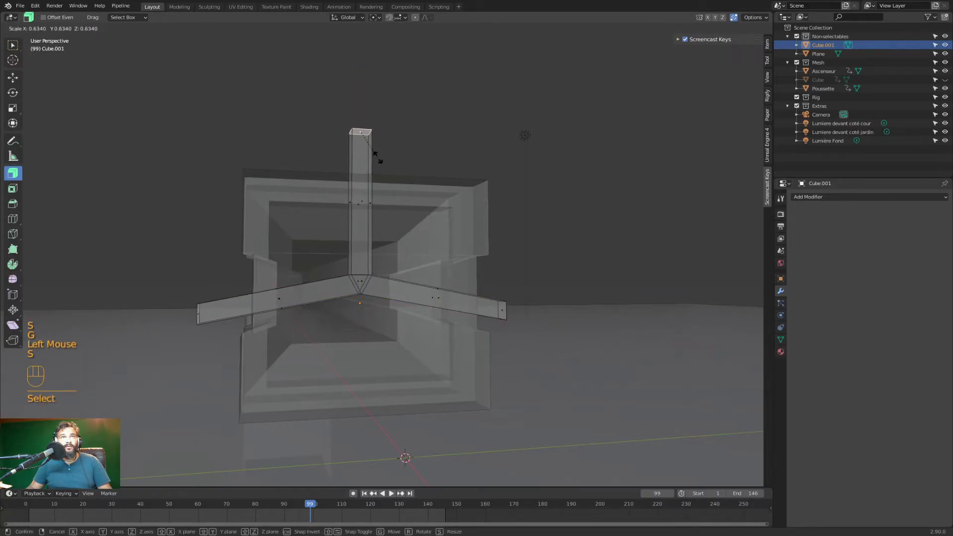
left_click(380, 157)
middle_click_drag(381, 157, 462, 214)
key("Tab")
scroll(633, 357, "down", 2)
middle_click_drag(601, 341, 516, 336)
key("Tab")
key("Tab")
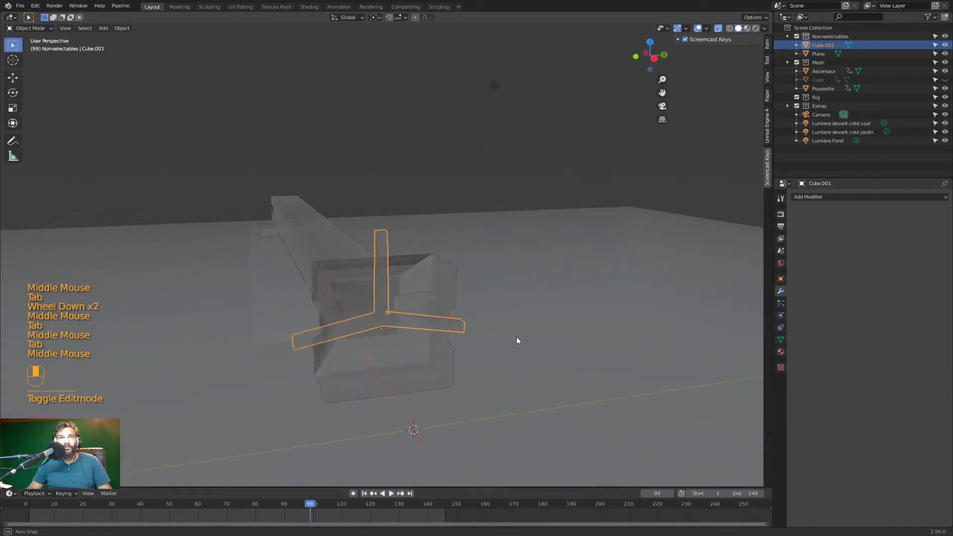
- Turn off X-ray display and rename the three-armed piece as Laser
key("alt+z")
left_click(403, 344)
middle_click_drag(403, 344, 473, 327)
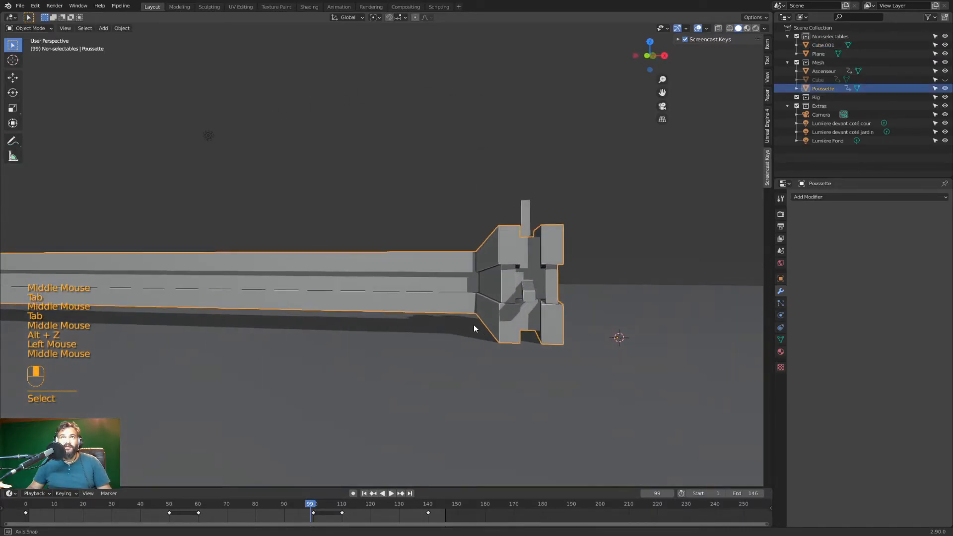
middle_click_drag(559, 251, 516, 263)
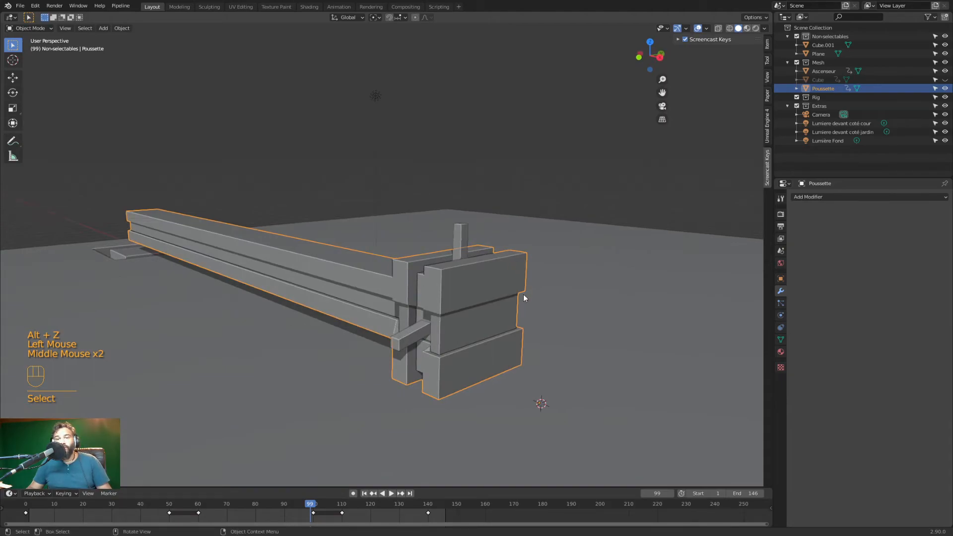
middle_click_drag(487, 290, 515, 292)
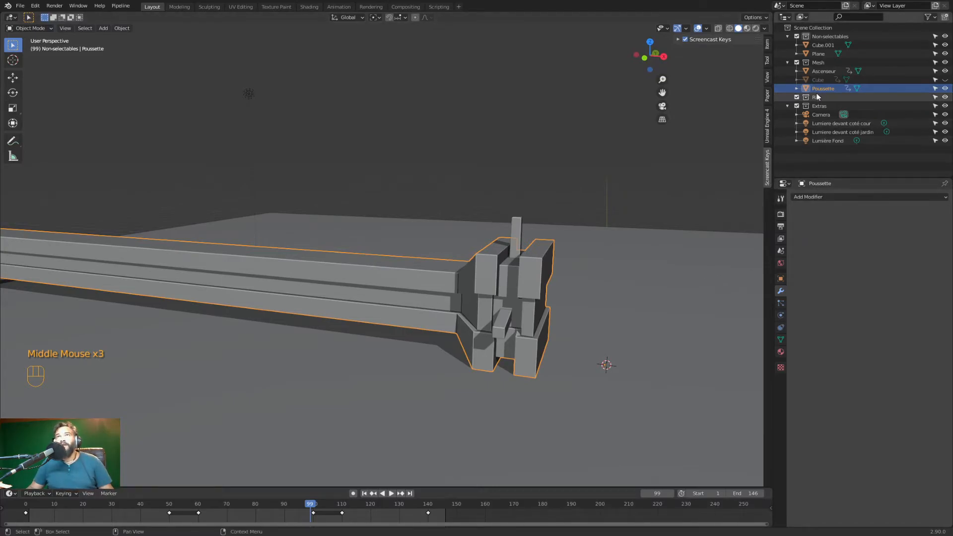
left_click(516, 230)
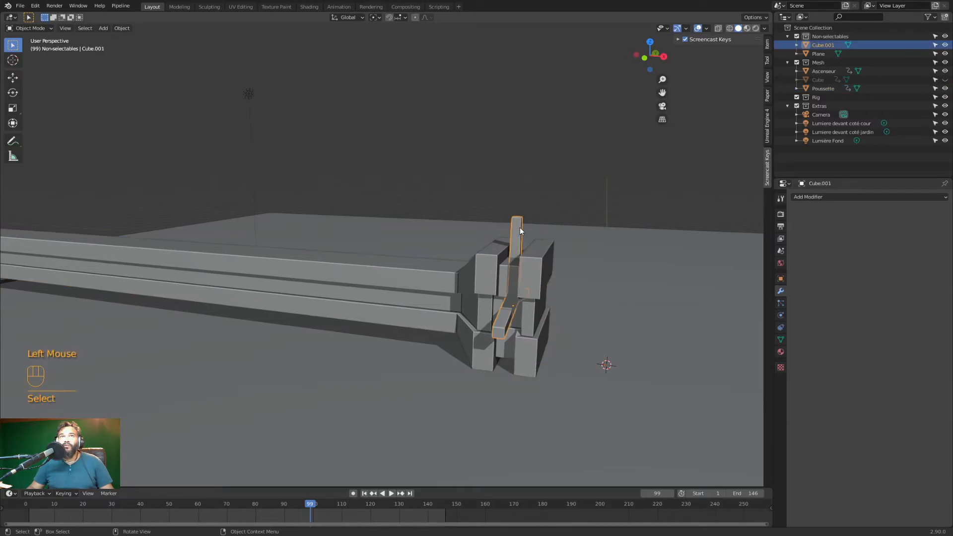
double_click(825, 45)
type("Laser")
key("Return")
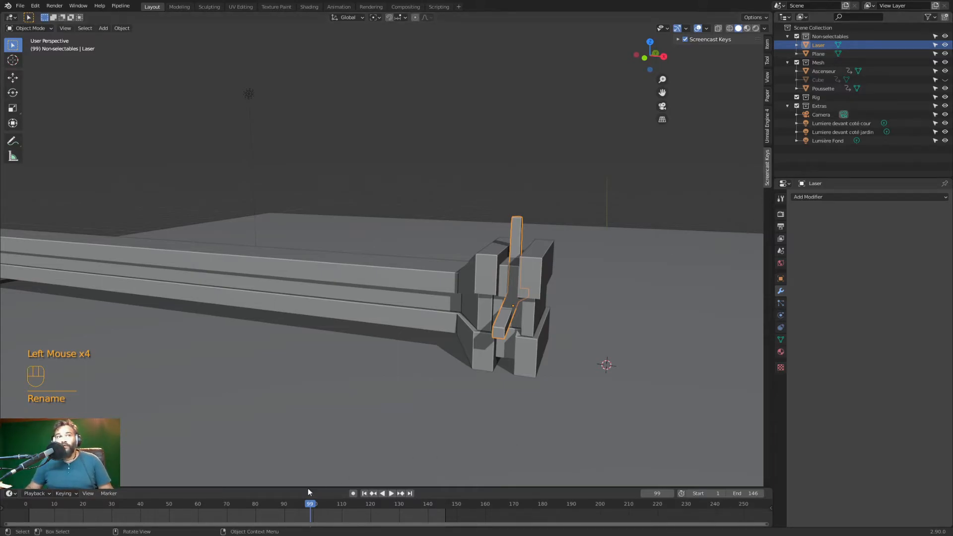
- Unhide the Cube, move the timeline to frame 92 where it overlaps the Laser, and select the Cube
left_click_drag(266, 503, 241, 502)
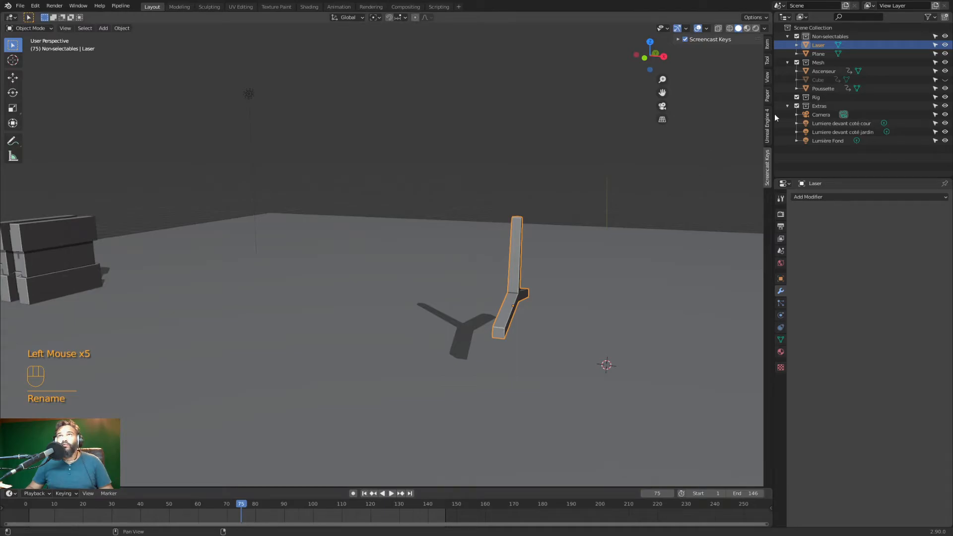
left_click(945, 80)
left_click_drag(269, 502, 290, 506)
left_click(574, 276)
left_click(558, 271)
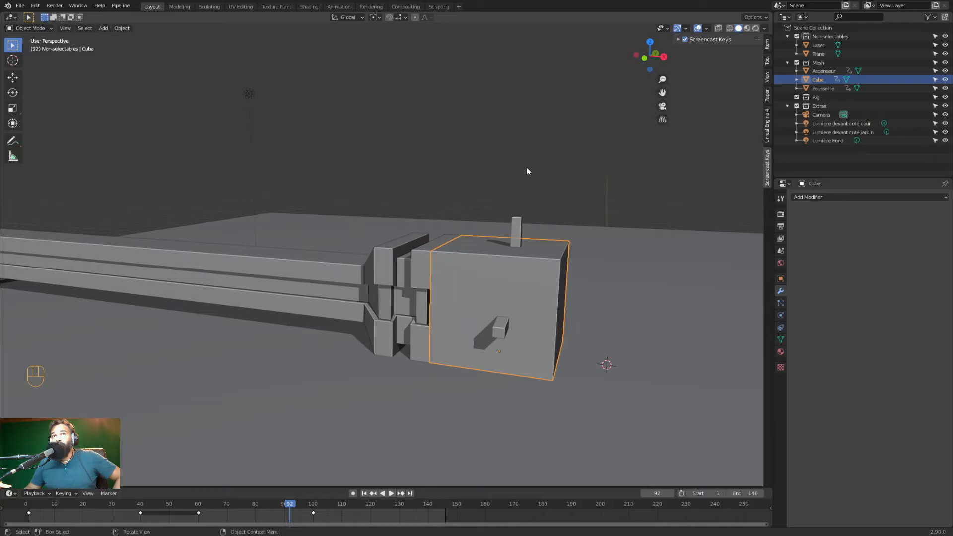
- Add a Boolean modifier in Difference mode to the Cube with the Laser as its cutting object
left_click(864, 196)
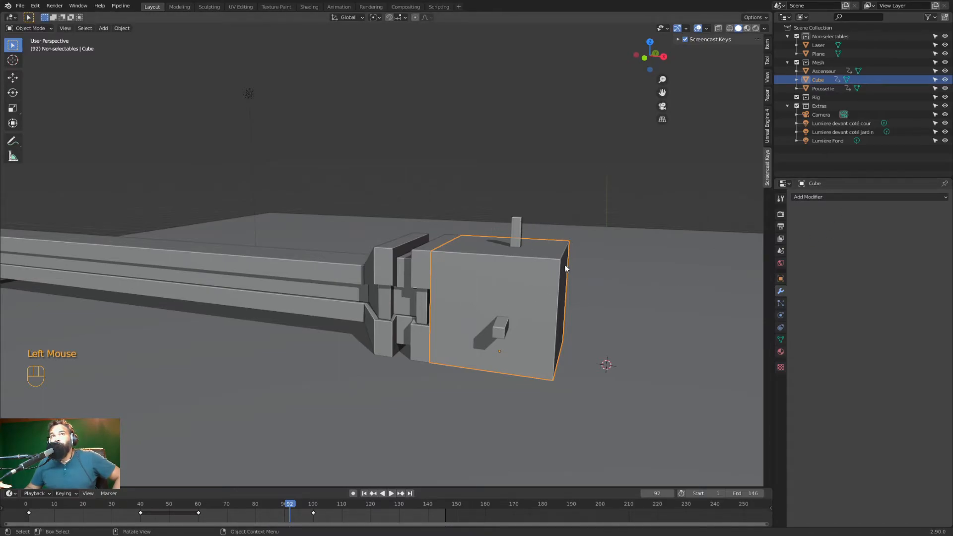
left_click(608, 279)
left_click(555, 293)
left_click(843, 197)
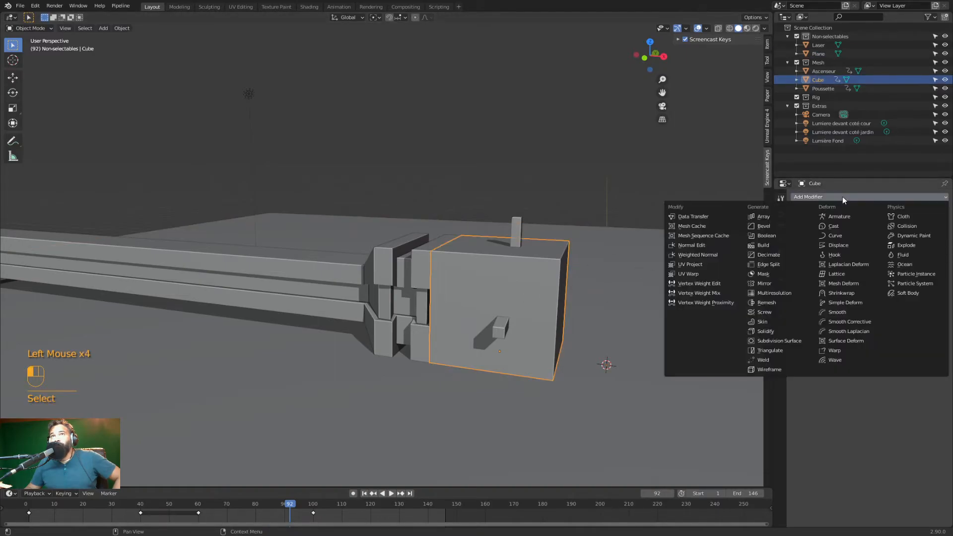
left_click(779, 236)
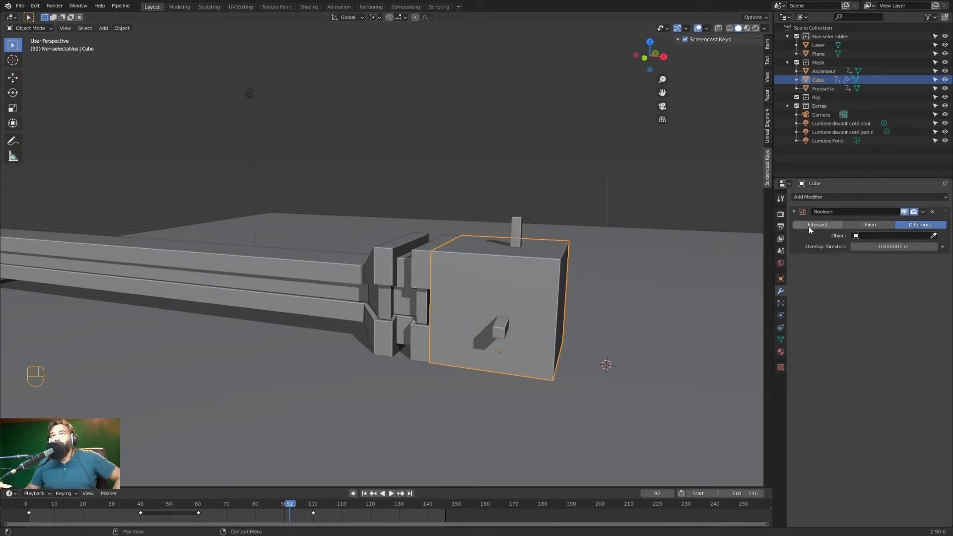
left_click(934, 235)
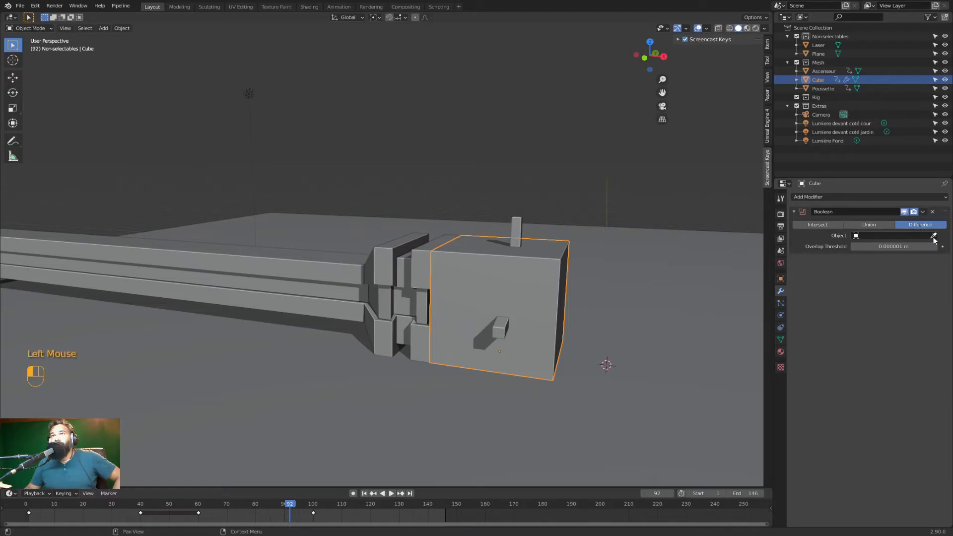
left_click(500, 325)
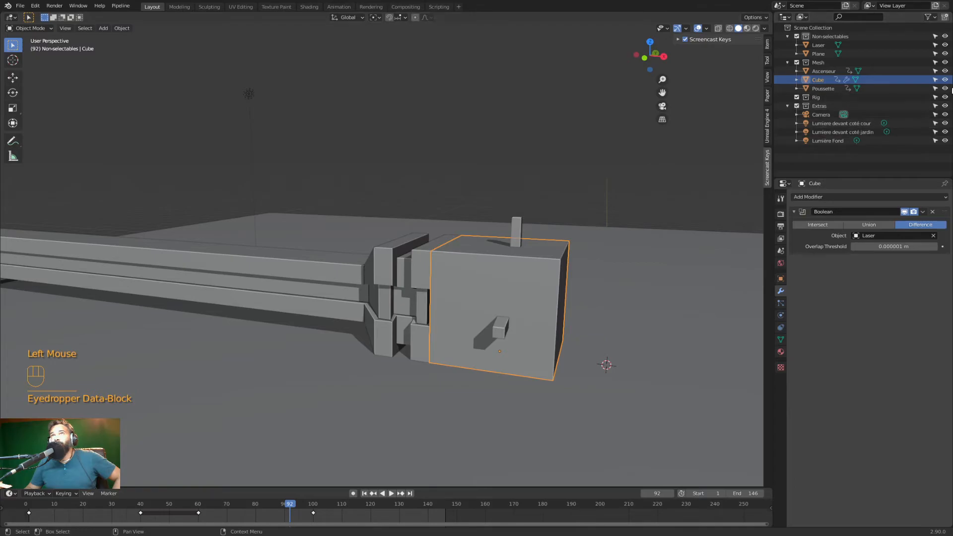
- Hide the Laser and turn on X-ray display to show the cut inside the Cube
left_click(945, 45)
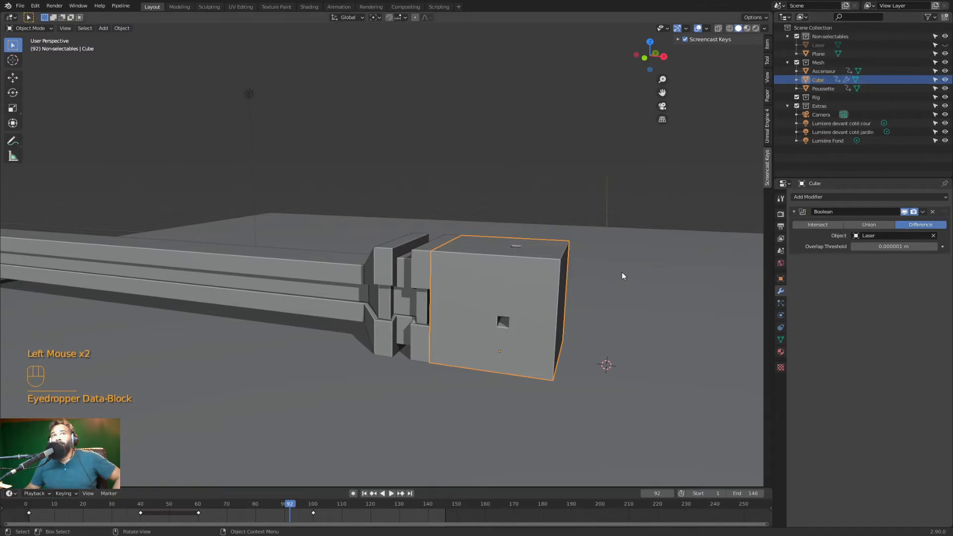
mouse_move(606, 278)
middle_mouse_down()
mouse_move(590, 303)
mouse_move(577, 295)
mouse_move(606, 277)
middle_mouse_up()
key("alt+z")
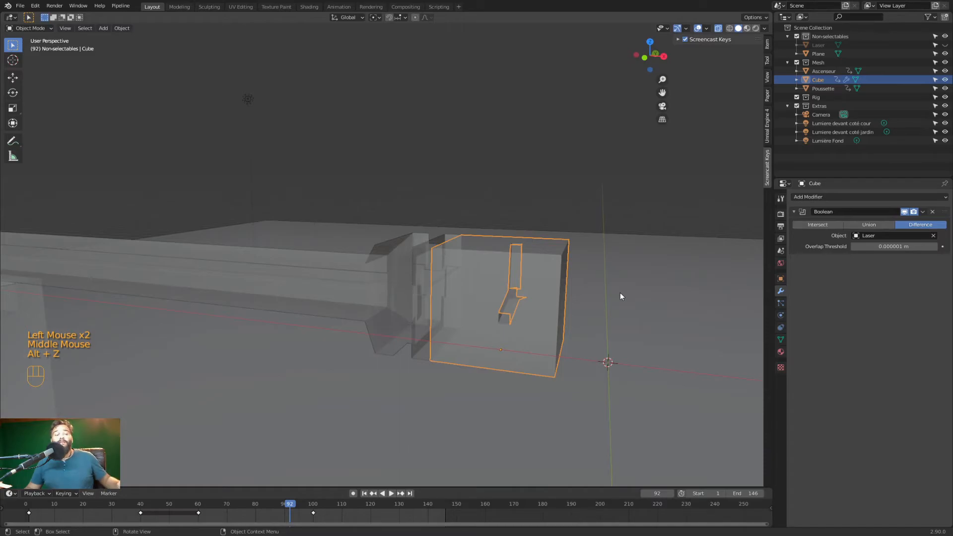
mouse_move(606, 291)
middle_mouse_down()
mouse_move(559, 296)
mouse_move(606, 293)
middle_mouse_up()
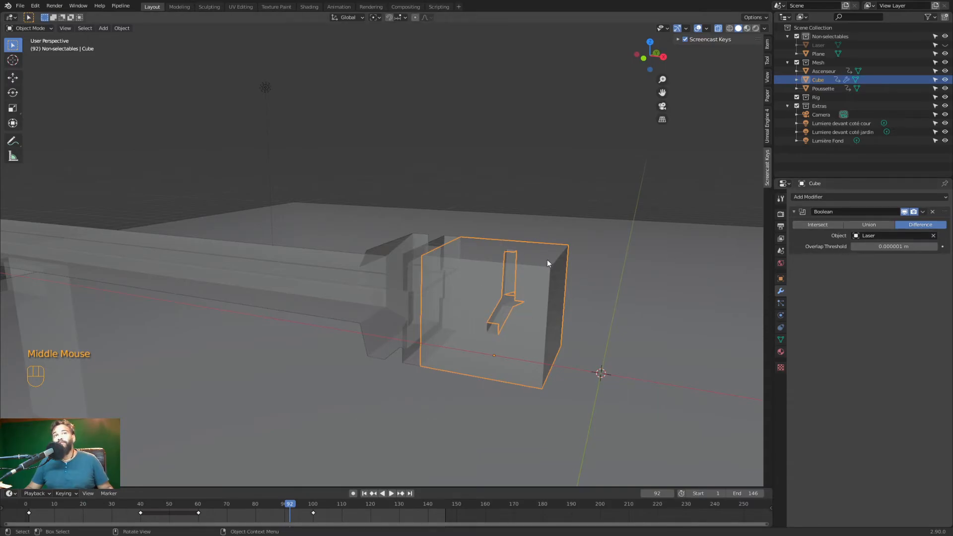
- Compare the Cube with and without the Boolean's viewport display, and check the cut against its motion up to frame 91
left_click(905, 212)
left_click(905, 212)
left_click(905, 212)
left_click(905, 212)
left_click(905, 212)
left_click(579, 278)
left_click(553, 273)
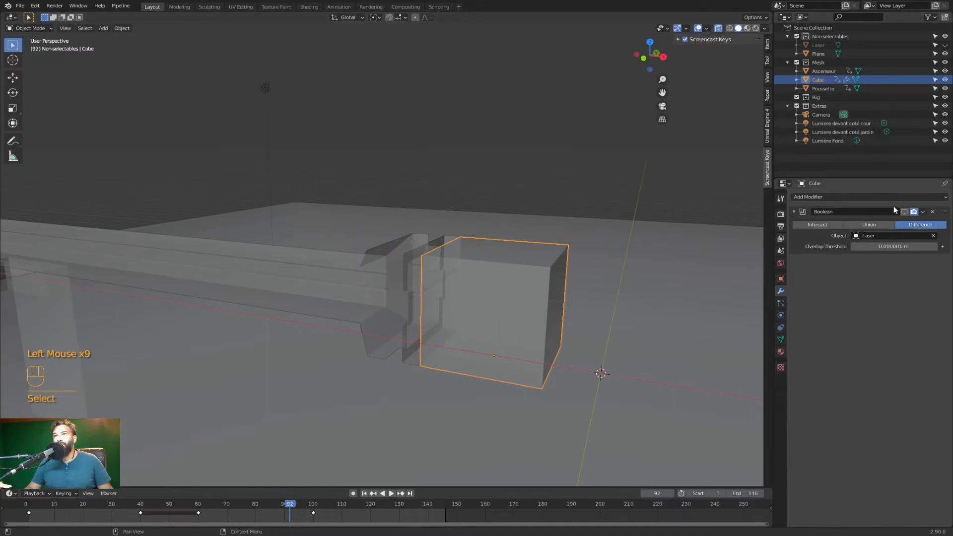
left_click(905, 212)
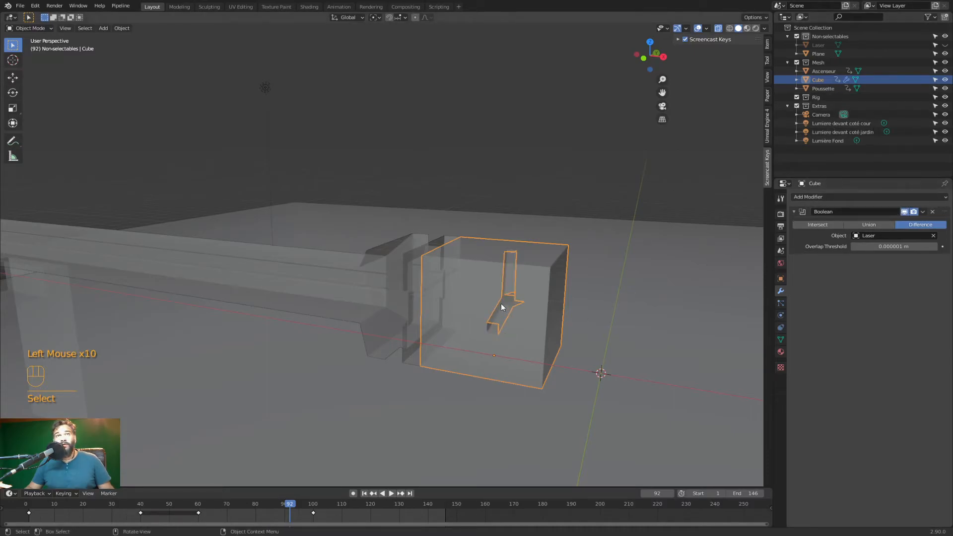
mouse_move(272, 506)
left_mouse_down()
mouse_move(304, 507)
mouse_move(286, 504)
left_mouse_up()
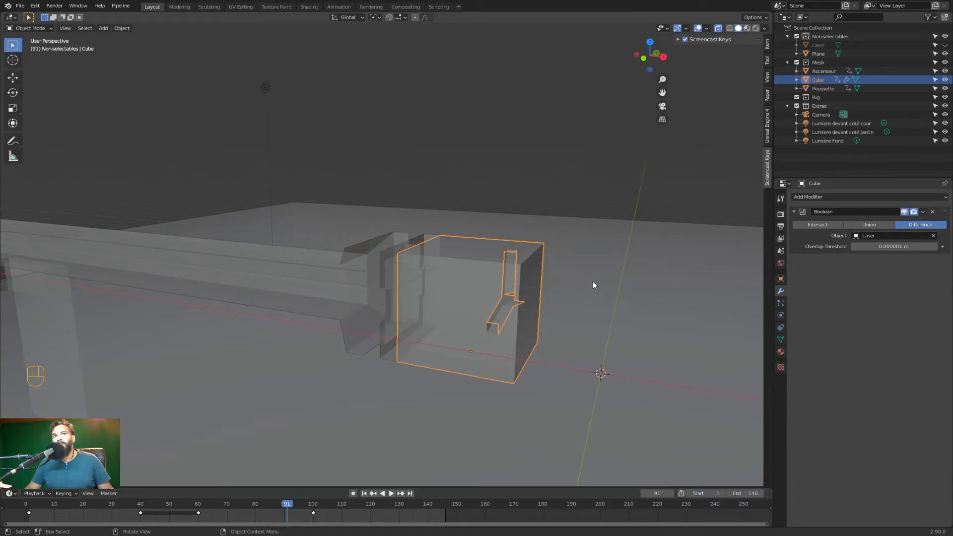
middle_click_drag(466, 308, 489, 308)
- Unhide the Laser and duplicate it in place
left_click(916, 46)
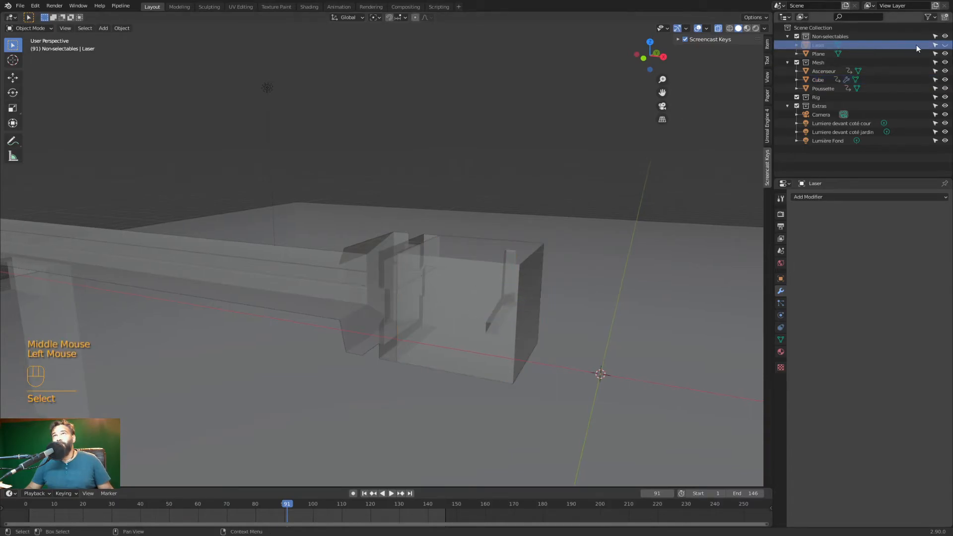
left_click(946, 45)
left_click(514, 232)
left_click(515, 234)
key("shift+d")
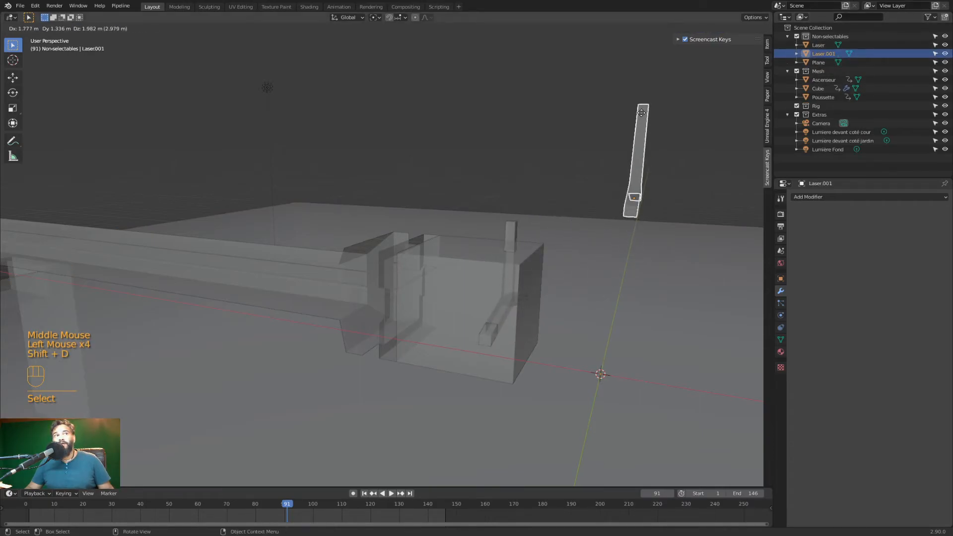
right_click(642, 113)
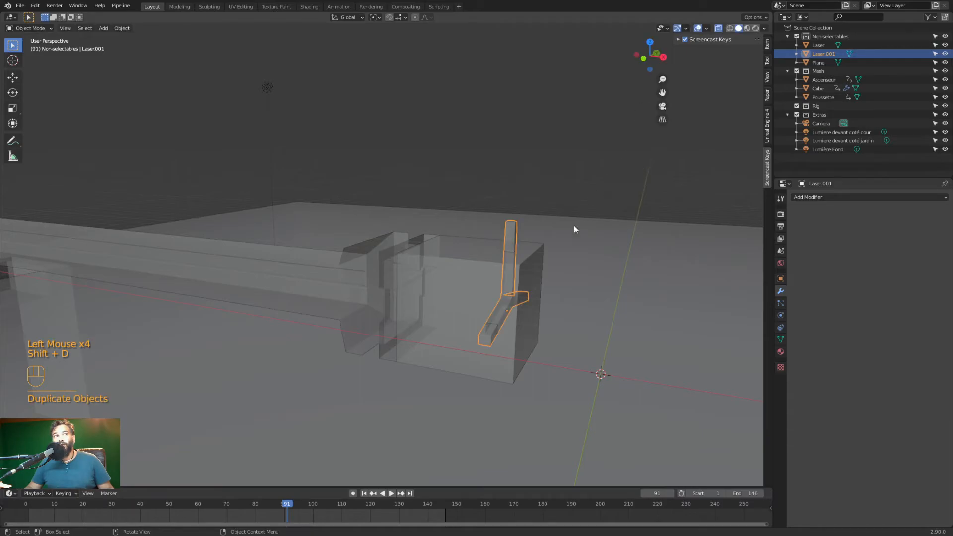
- Open the Laser duplicate in Edit Mode, turn off X-ray display, and isolate it in local view
key("Tab")
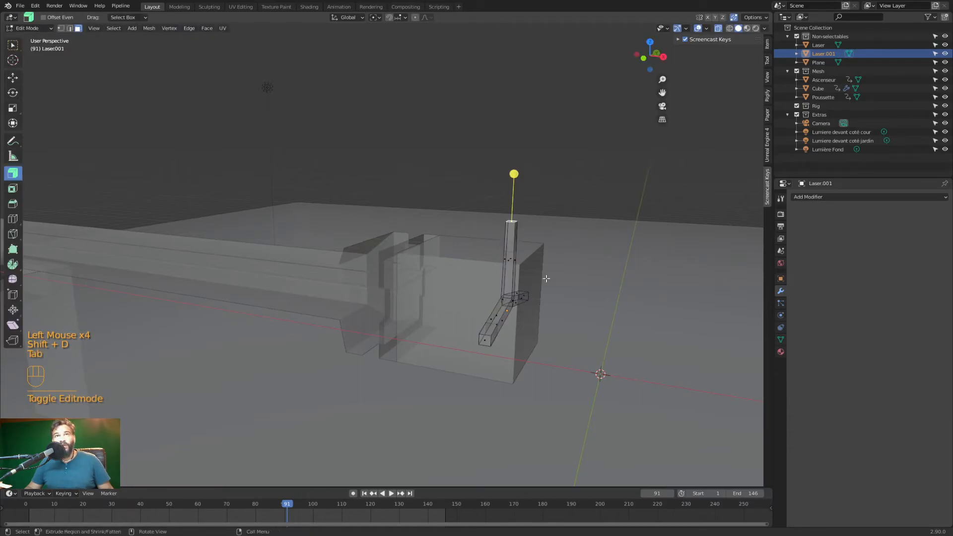
middle_click_drag(546, 278, 510, 283)
left_click(472, 333, "alt")
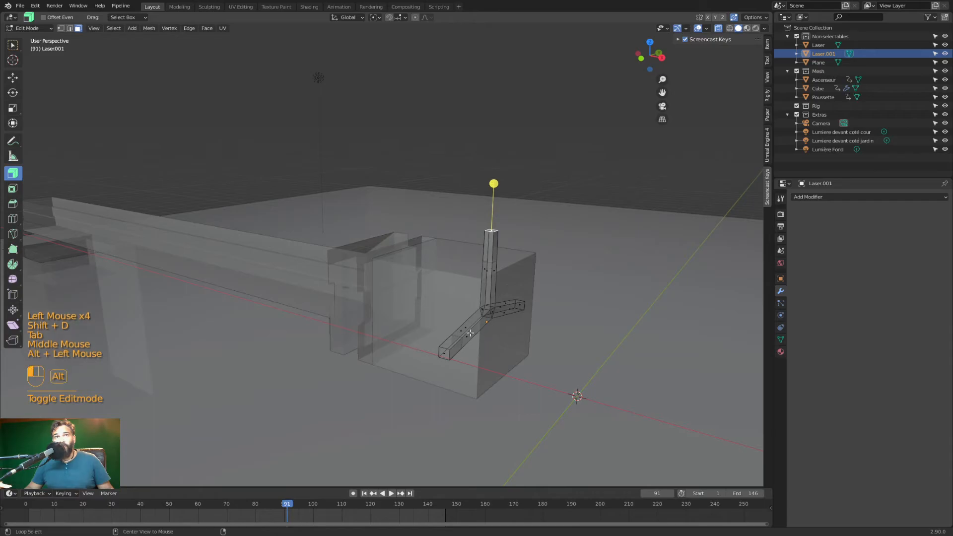
key("alt+z")
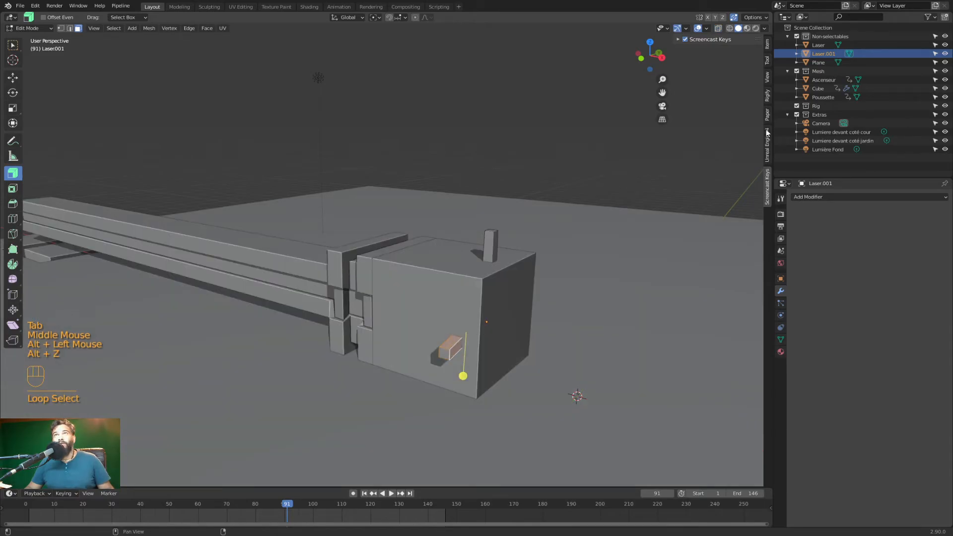
key("KP_Divide")
- Select the faces on the positive X side of all three arms and extrude them far outward along X
left_click(380, 343)
left_click(377, 339)
left_click(397, 324, "shift")
left_click(406, 321, "shift")
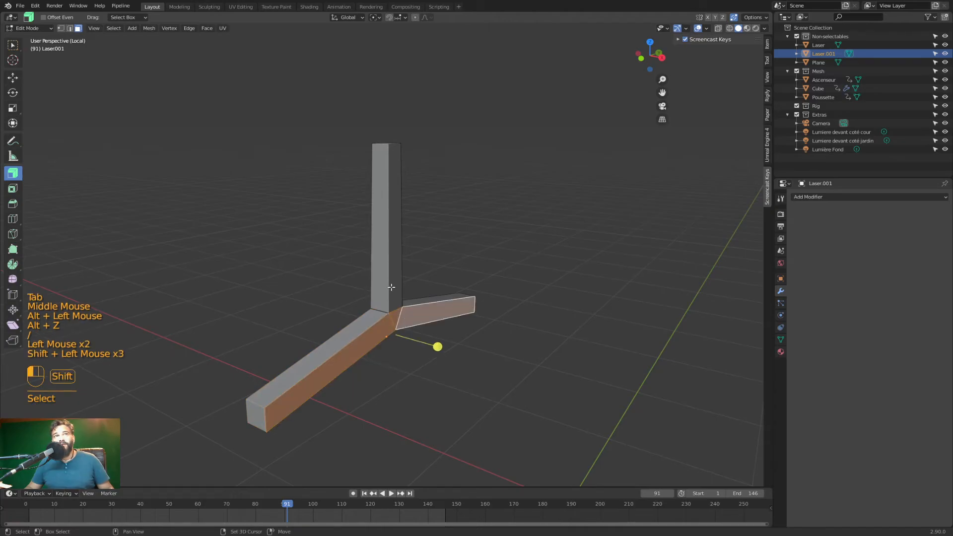
left_click(400, 301, "shift")
scroll(398, 299, "down", 3)
key("e")
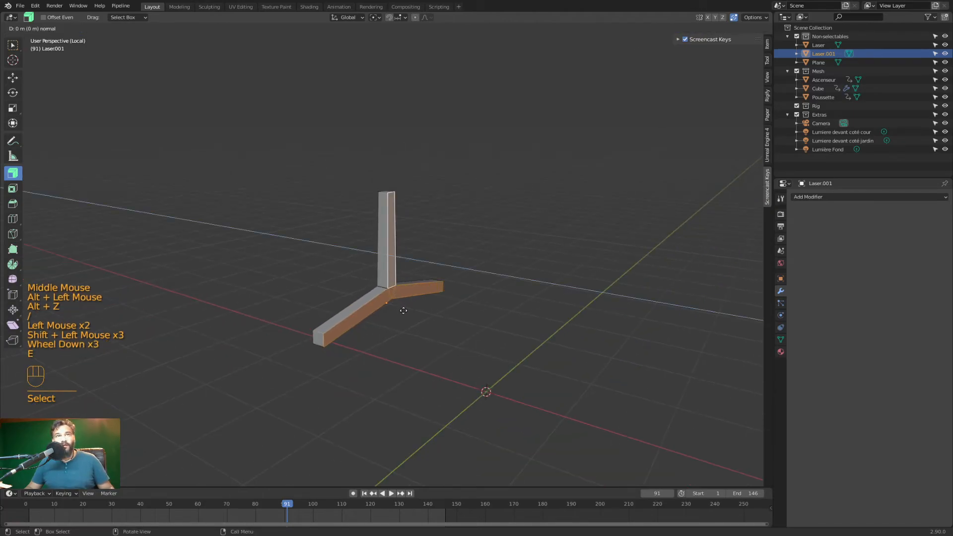
left_click(739, 342)
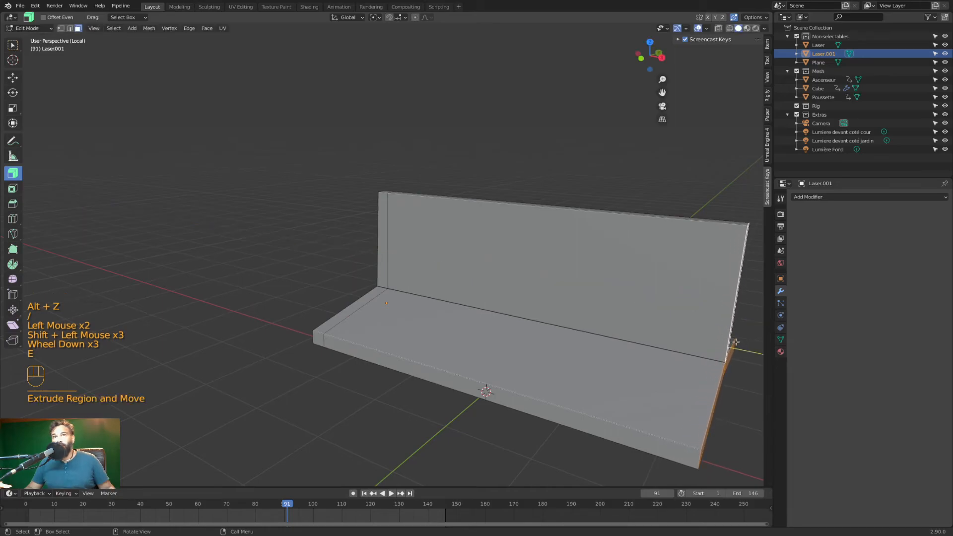
- Rename the extruded Laser duplicate as Forme de découpe
scroll(585, 332, "down", 3)
middle_click_drag(530, 303, 475, 285)
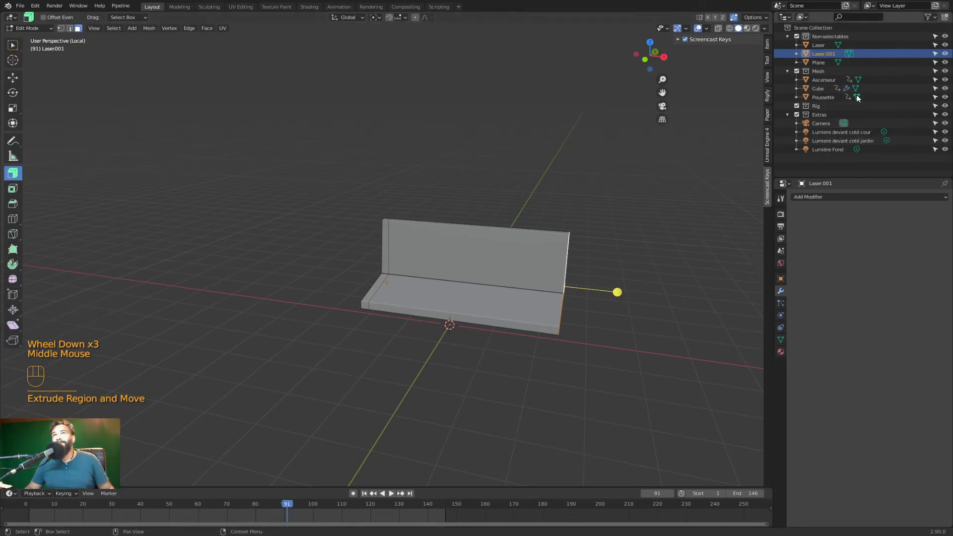
double_click(830, 52)
type("Forme de découpe")
key("Return")
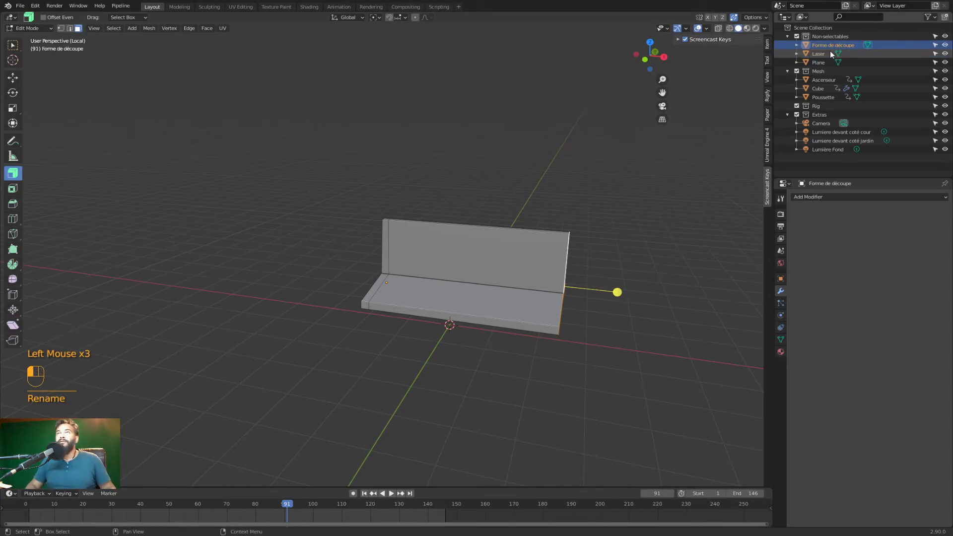
- Return to Object Mode and leave local view to show the full scene
left_click(811, 198)
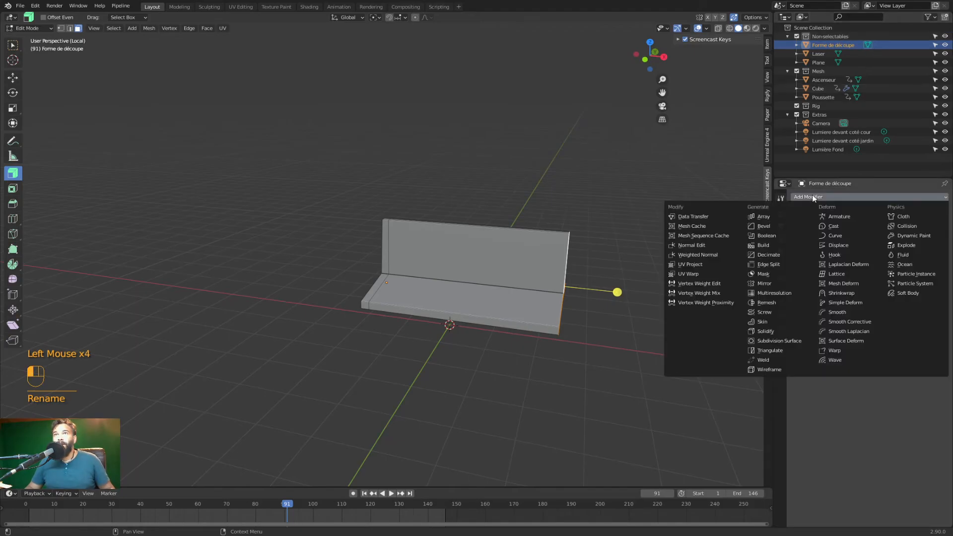
left_click(633, 216)
key("Tab")
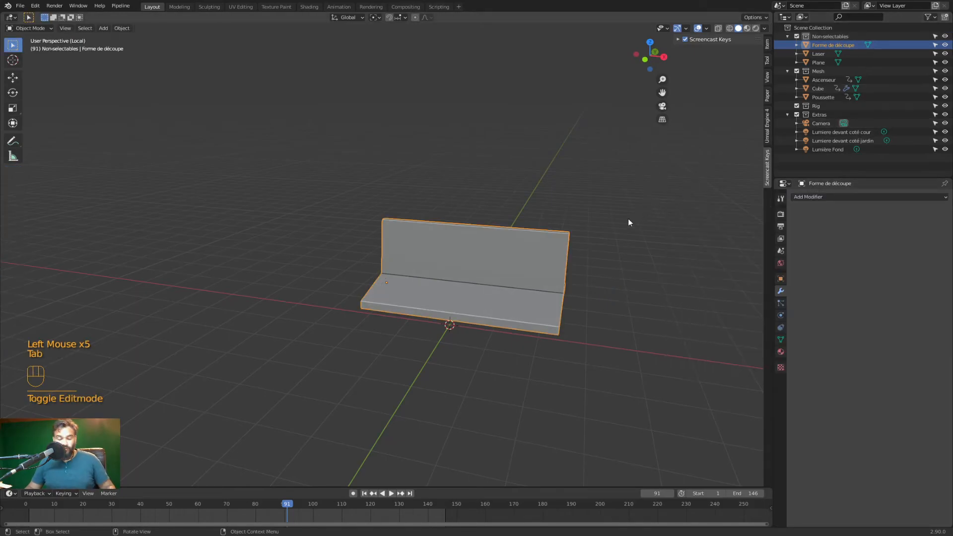
key("KP_Divide")
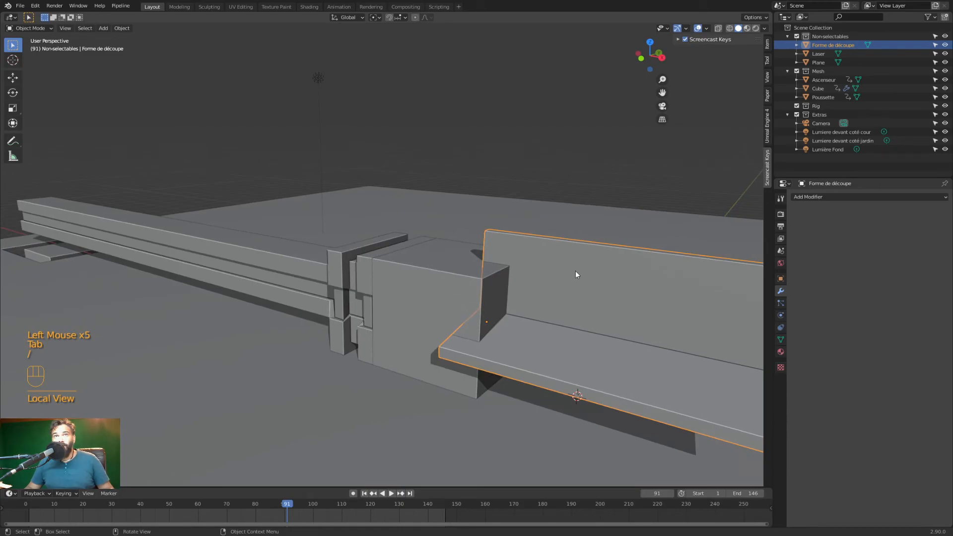
scroll(576, 275, "down", 3)
scroll(576, 274, "up", 1)
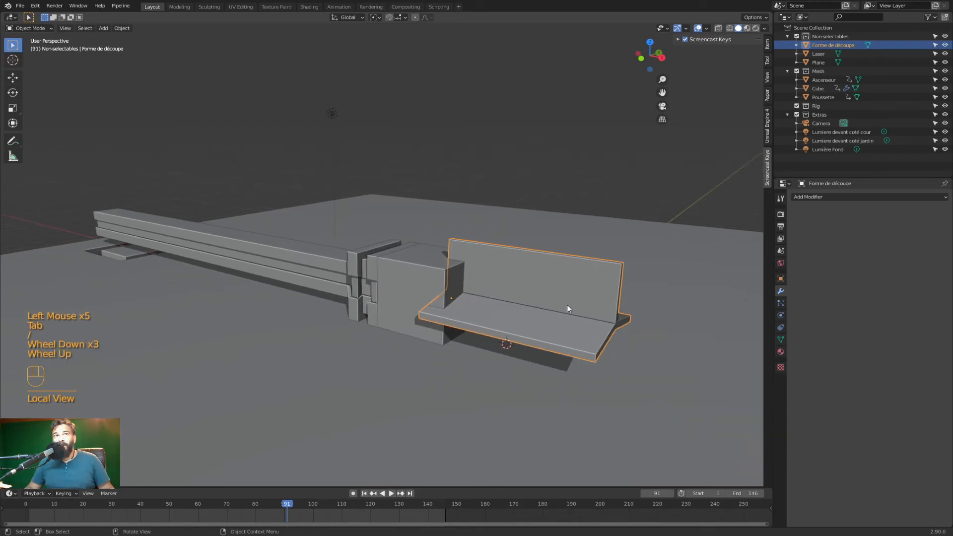
- Set Forme de découpe as the object of the Cube's Boolean Difference modifier in place of Laser
left_click(526, 277)
left_click(501, 290)
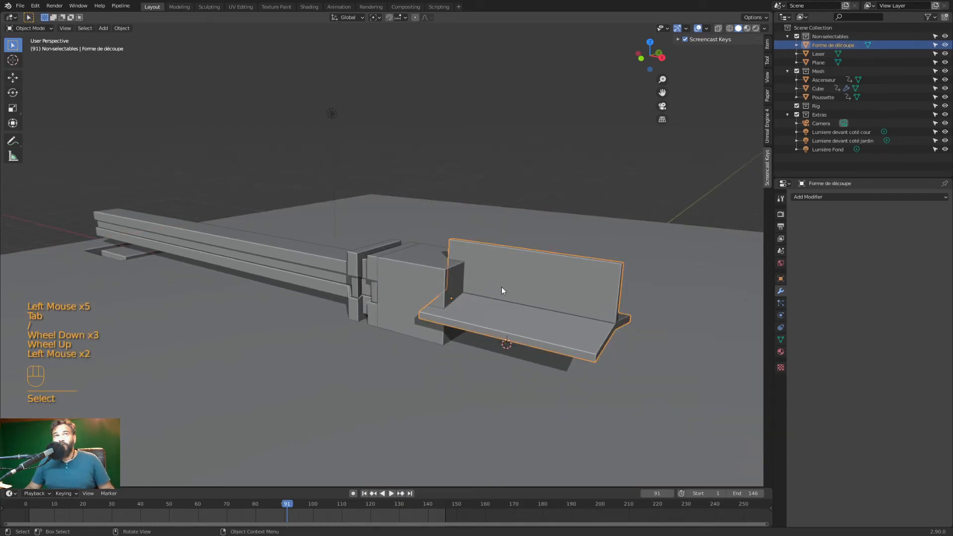
left_click(425, 288)
left_click(934, 236)
left_click(894, 236)
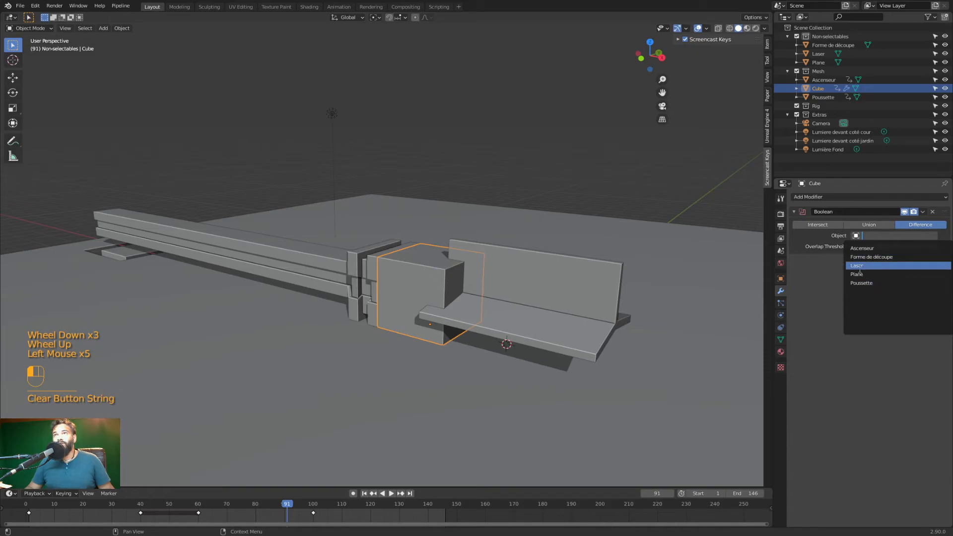
left_click(933, 235)
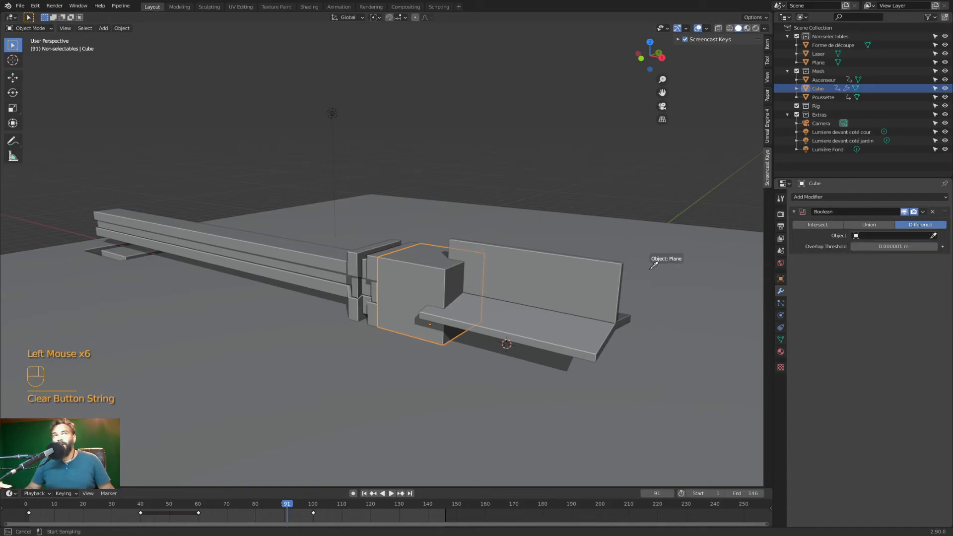
left_click(610, 281)
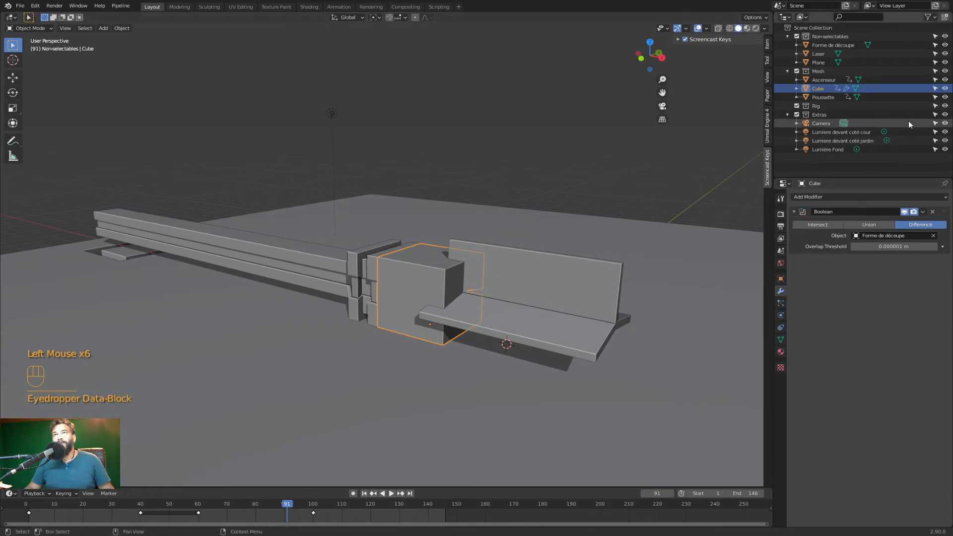
- Hide Forme de découpe and move the animation to frame 102 to check the cut through the Cube
left_click(945, 45)
scroll(472, 308, "up", 2)
middle_click_drag(466, 328, 484, 337)
left_click(286, 511)
left_click(285, 507)
left_click_drag(285, 507, 318, 510)
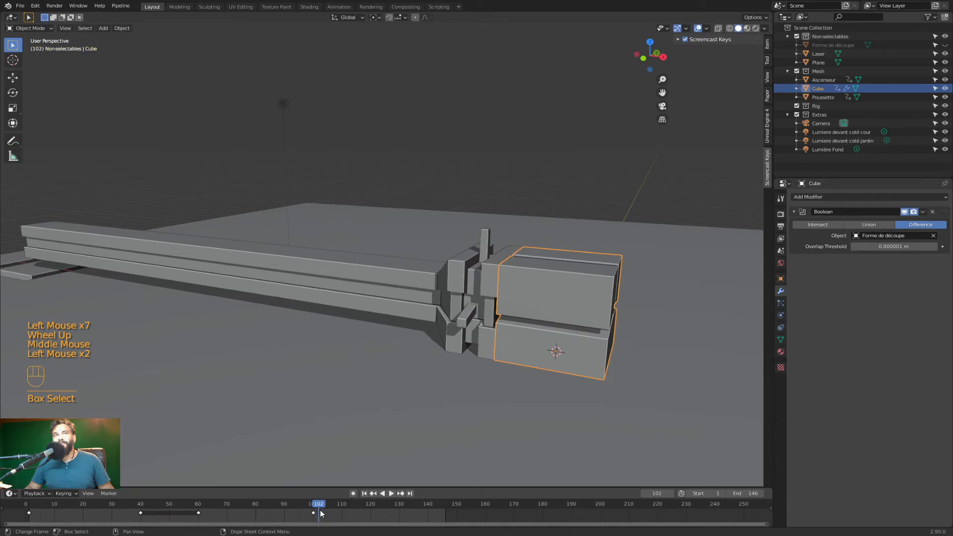
middle_click_drag(502, 443, 488, 419)
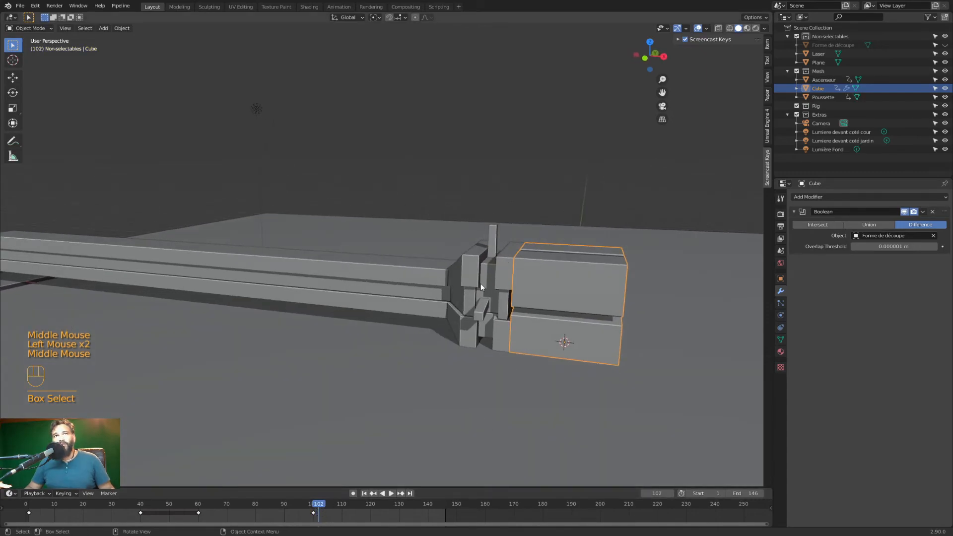
- Add a Boolean modifier to the Poussette
left_click(503, 297)
middle_click_drag(529, 300, 477, 348, "shift")
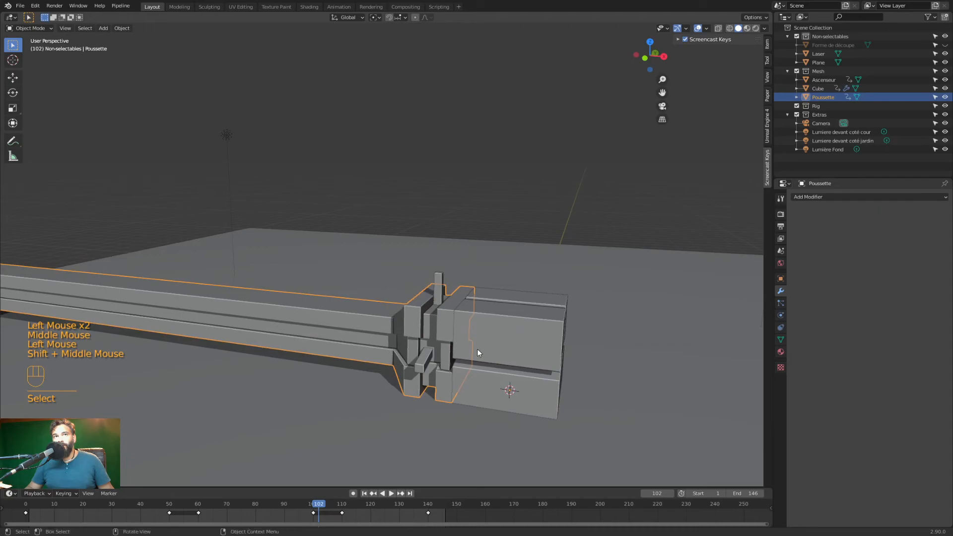
left_click(863, 198)
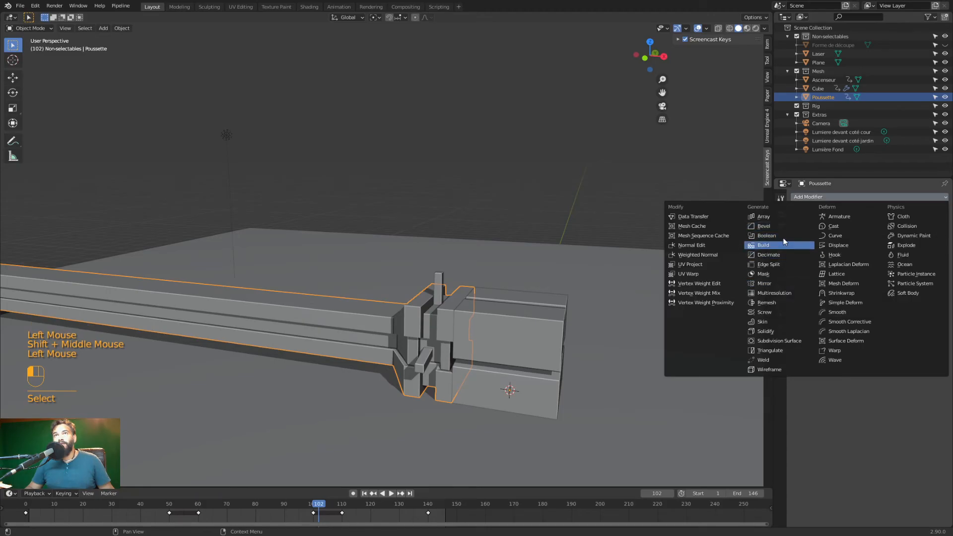
left_click(767, 235)
left_click(935, 235)
left_click(439, 280)
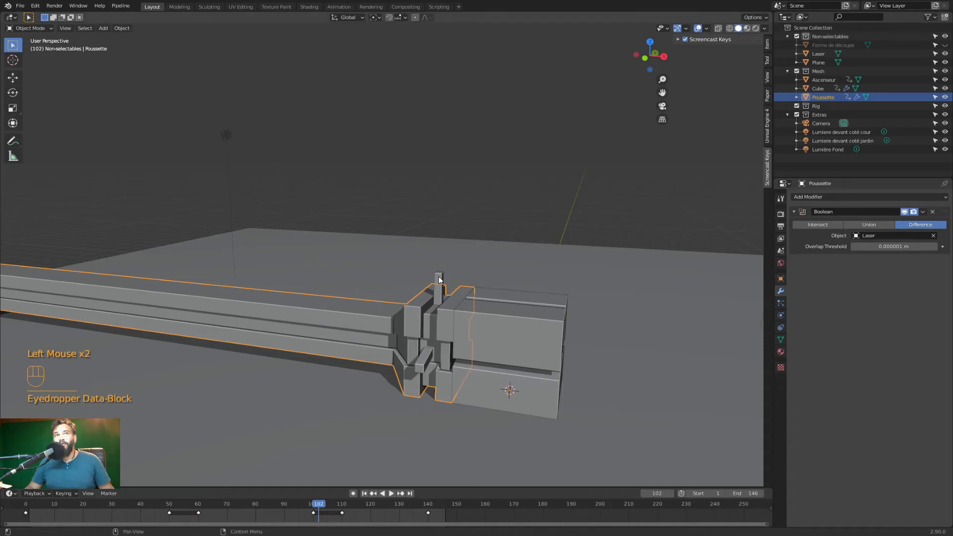
key("ctrl+z")
- Set Forme de découpe as the object of the Poussette's Boolean Difference modifier
left_click(873, 236)
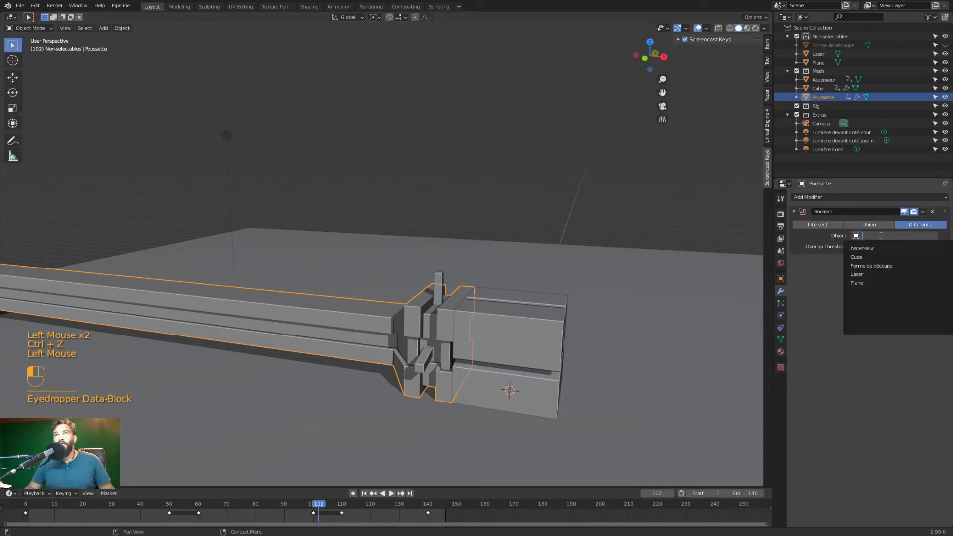
left_click(871, 266)
middle_click_drag(612, 330, 608, 327)
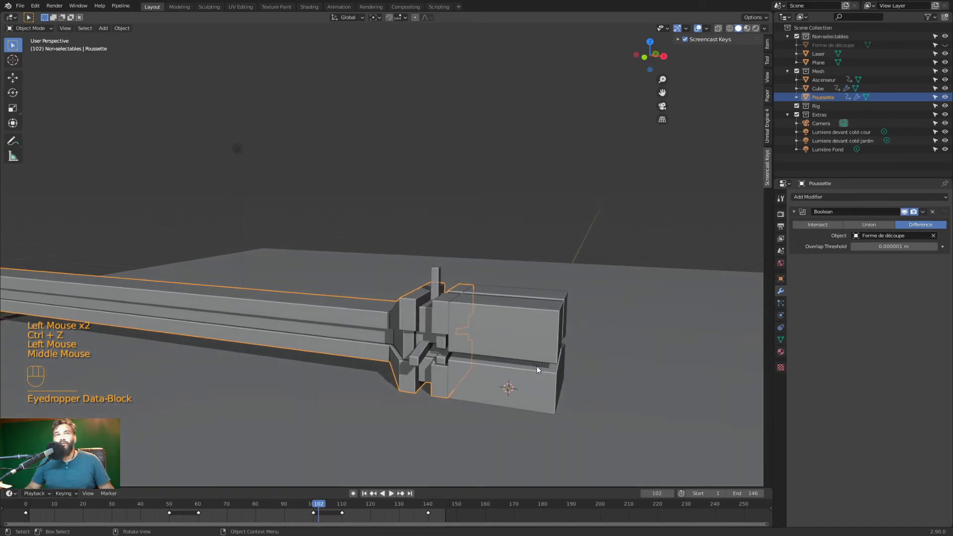
- Hide the Cube and move to frame 111 to inspect the cut at the Poussette's pushing end
left_click(559, 345)
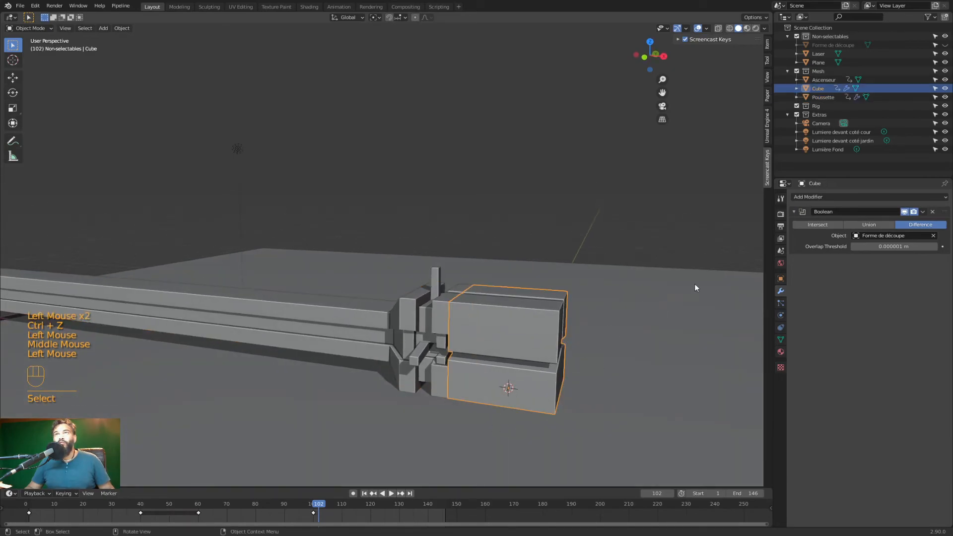
left_click(945, 89)
middle_click_drag(579, 308, 485, 355)
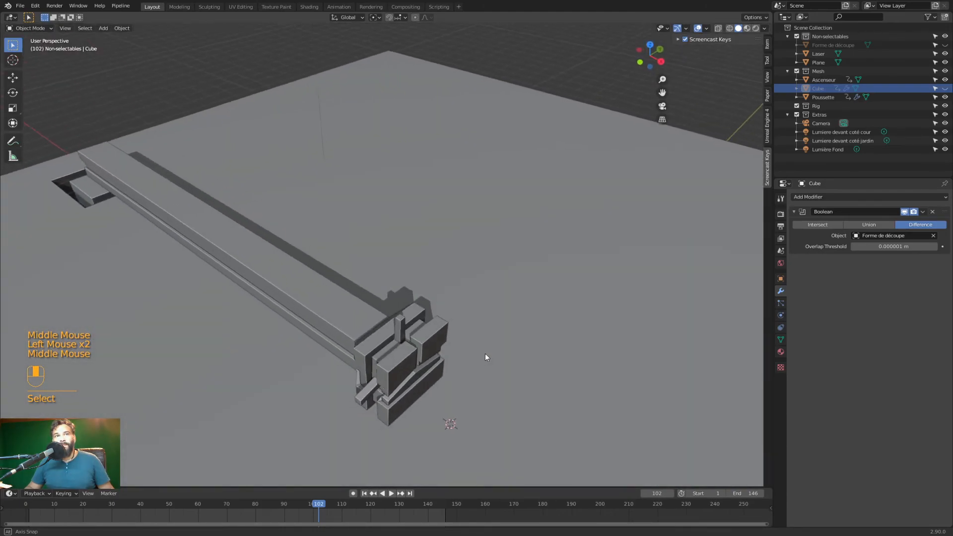
mouse_move(328, 509)
left_mouse_down()
mouse_move(263, 508)
mouse_move(381, 508)
mouse_move(319, 508)
mouse_move(373, 509)
mouse_move(345, 508)
left_mouse_up()
middle_click_drag(388, 444, 428, 410)
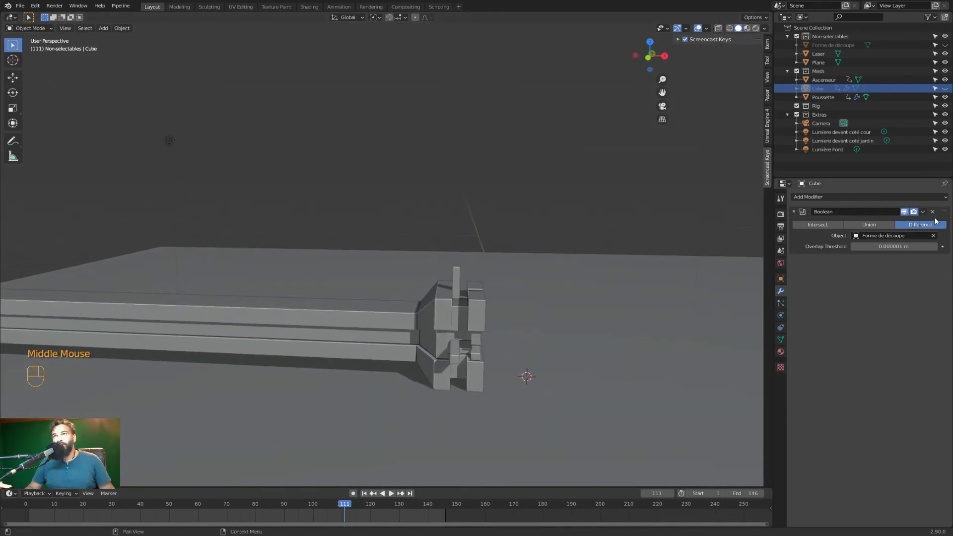
scroll(588, 355, "up", 2)
middle_click_drag(587, 356, 532, 328, "shift")
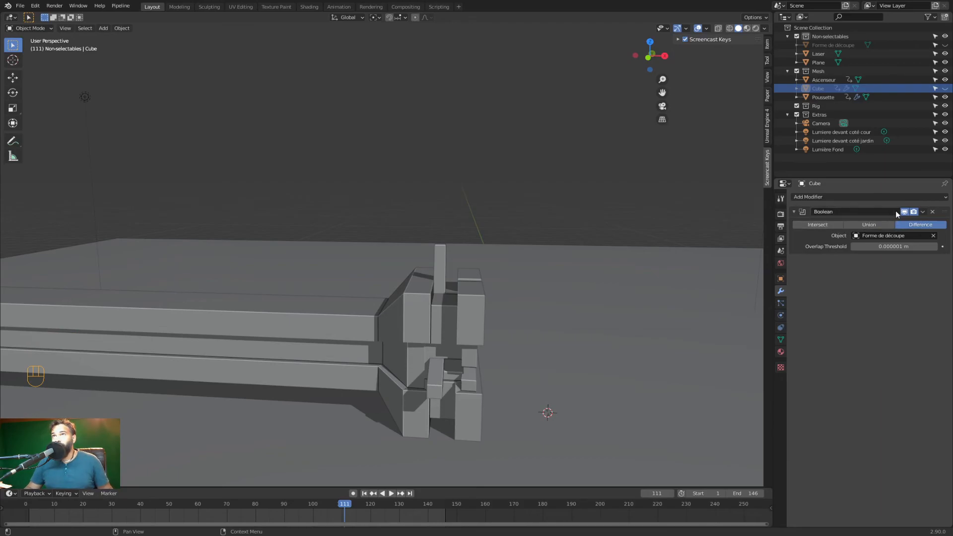
left_click(923, 212)
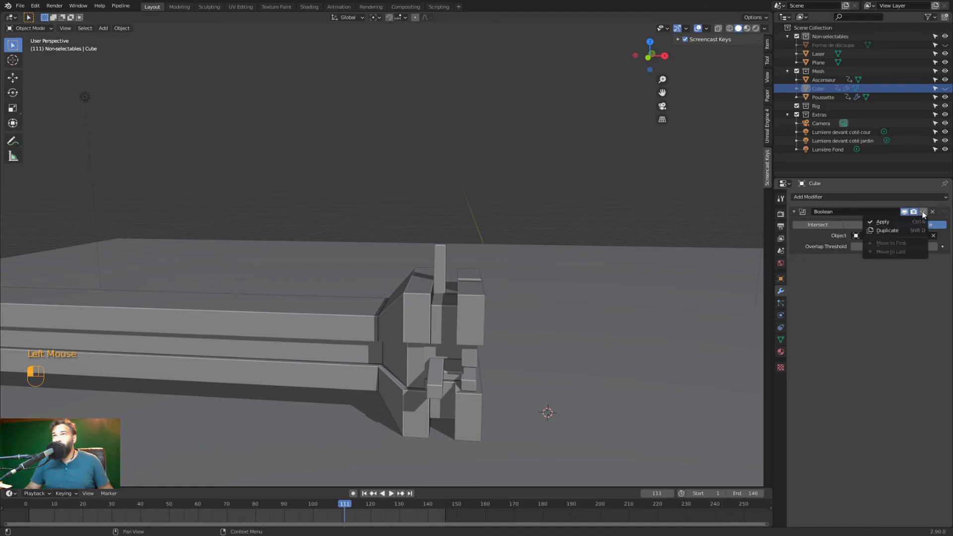
left_click(919, 211)
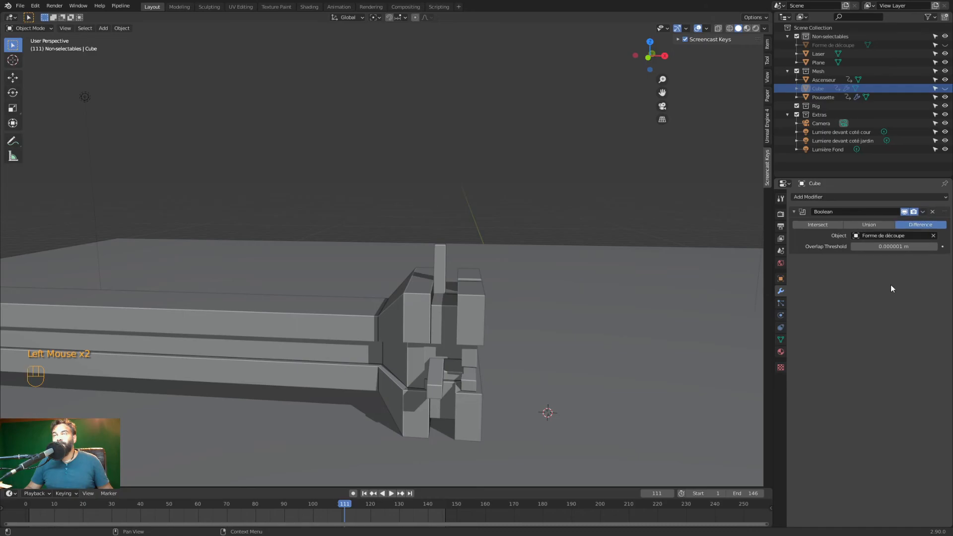
- Compare the Poussette at frame 98 with its Boolean modifier's viewport display switched off and on
left_click_drag(349, 505, 308, 505)
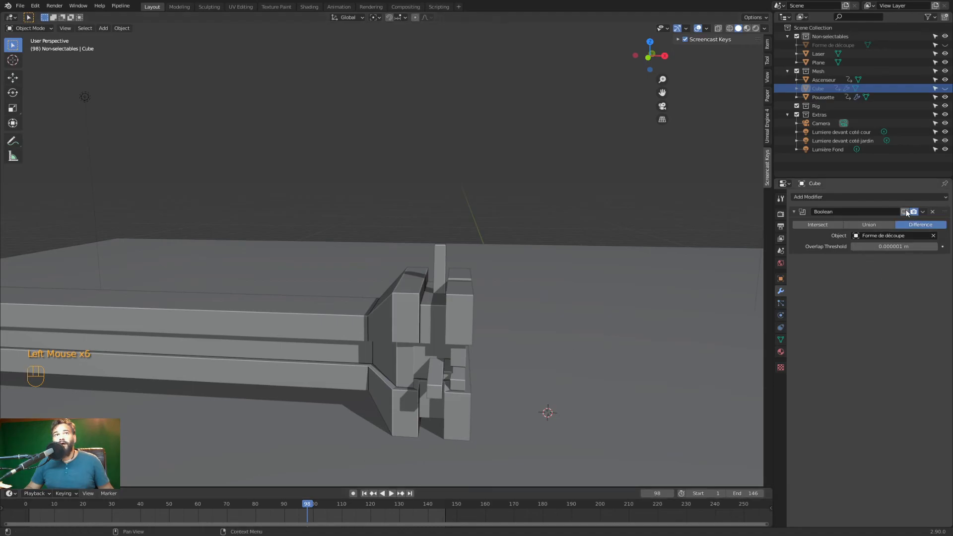
left_click(392, 353)
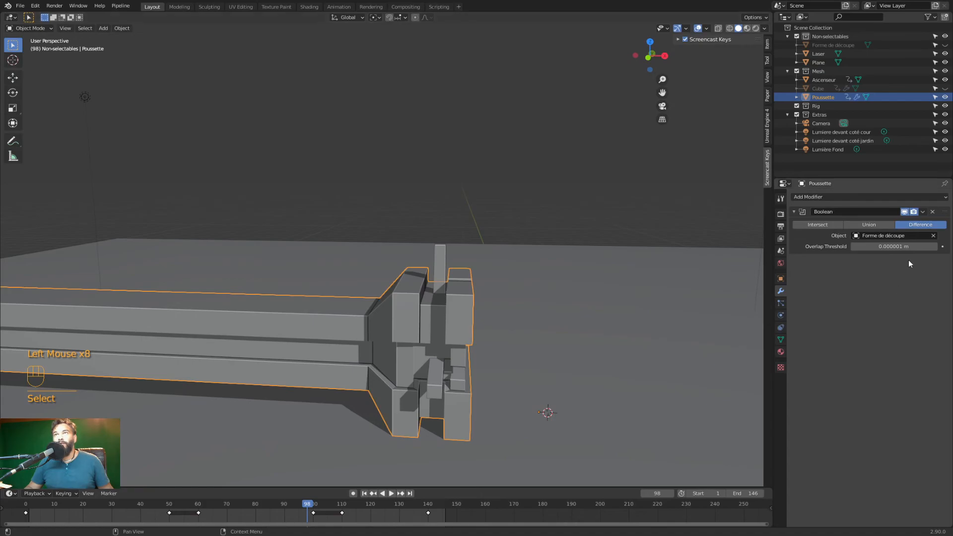
left_click(905, 212)
left_click(906, 213)
left_click(906, 213)
left_click(906, 212)
left_click(905, 212)
left_click(906, 213)
middle_click_drag(676, 296, 627, 314)
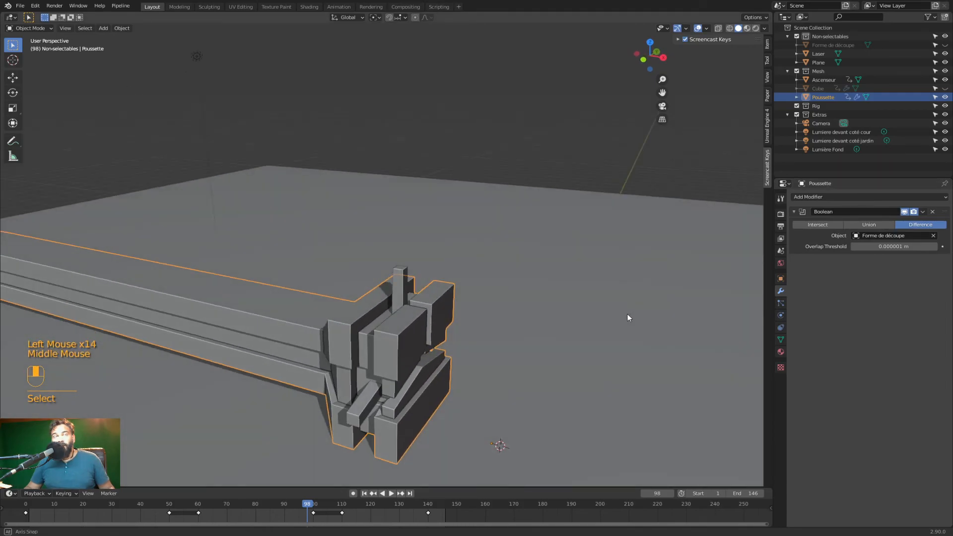
left_click(905, 212)
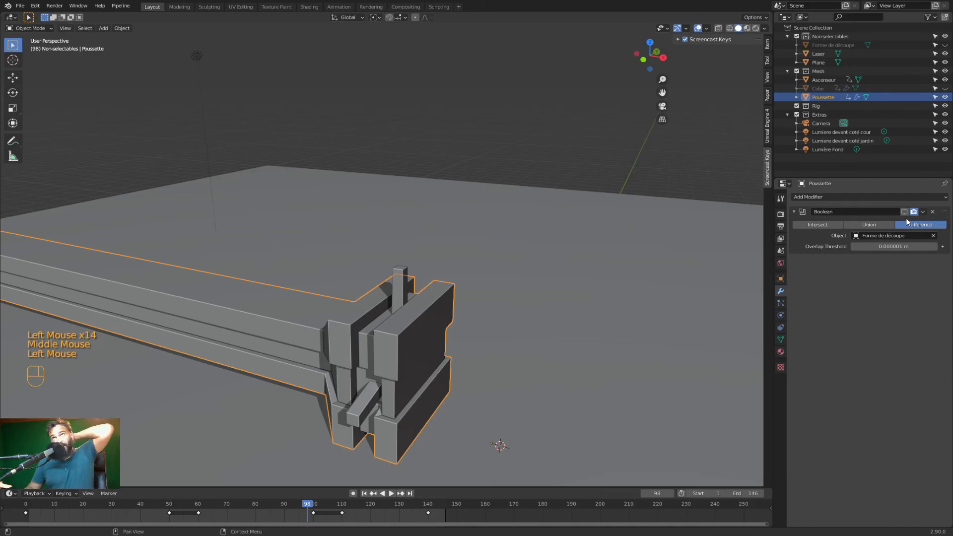
left_click(905, 212)
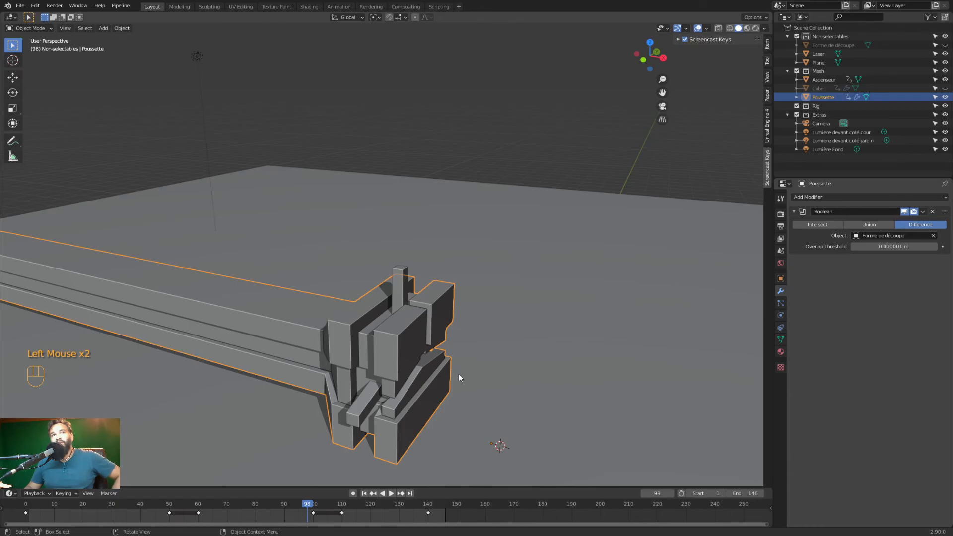
- Move the animation to frame 107 and apply the Poussette's Boolean modifier there
left_click_drag(317, 512, 336, 515)
middle_click_drag(441, 377, 464, 366)
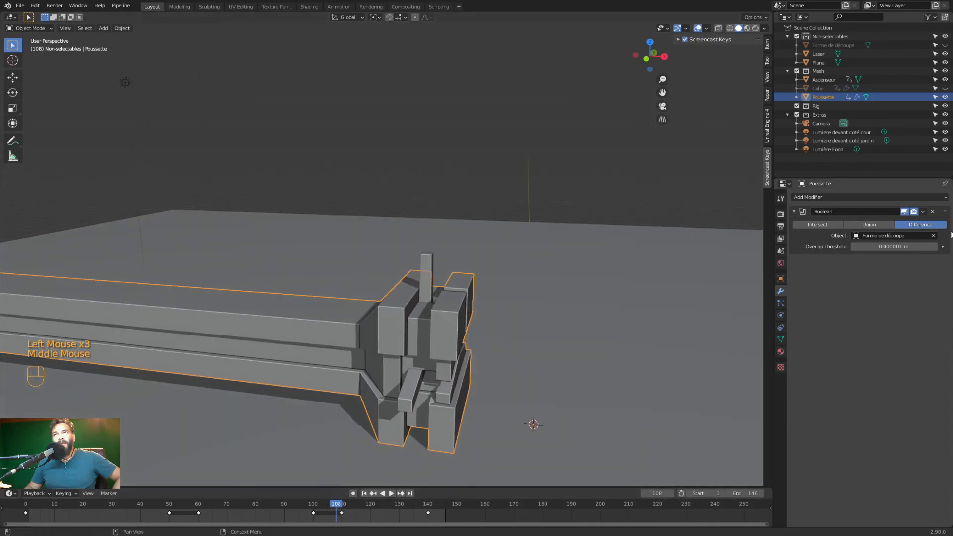
left_click(925, 213)
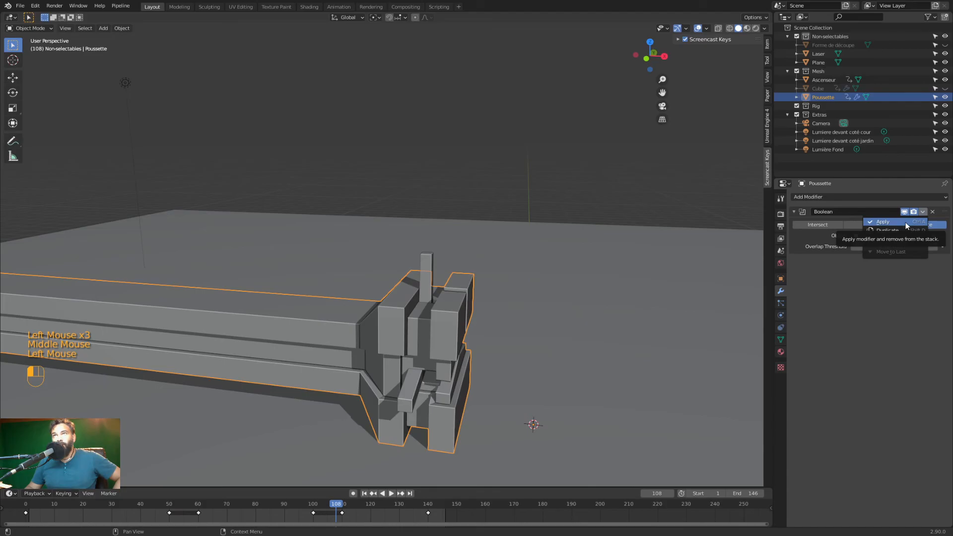
left_click(333, 507)
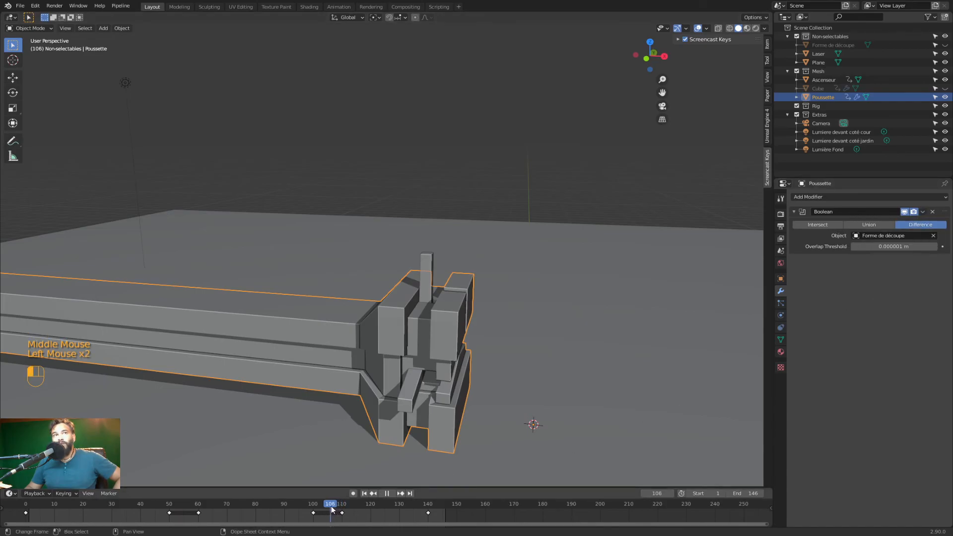
left_click_drag(325, 509, 306, 509)
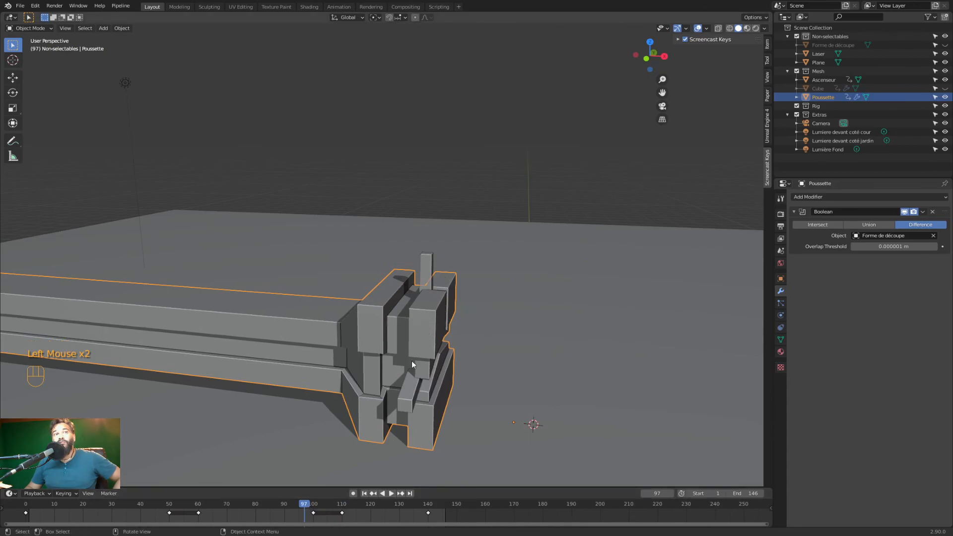
left_click(333, 507)
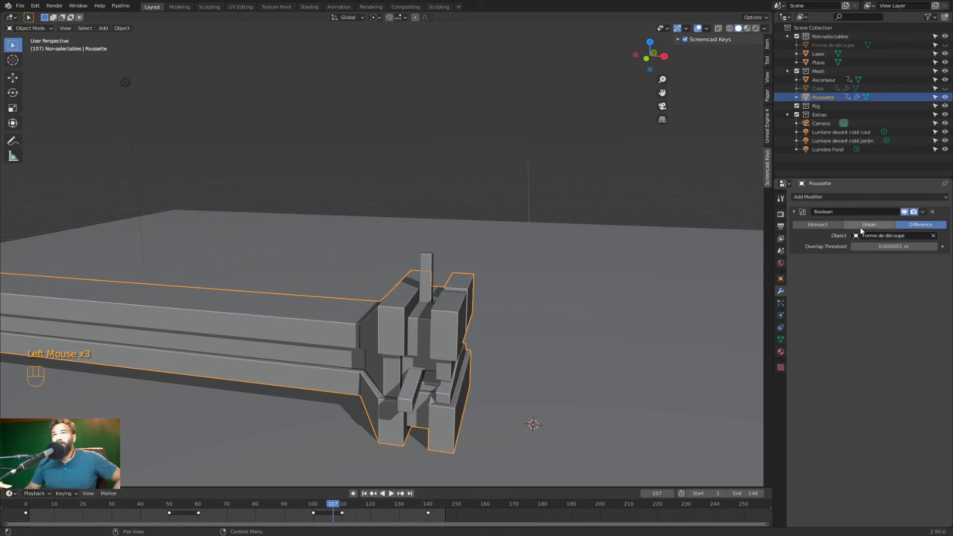
left_click(923, 212)
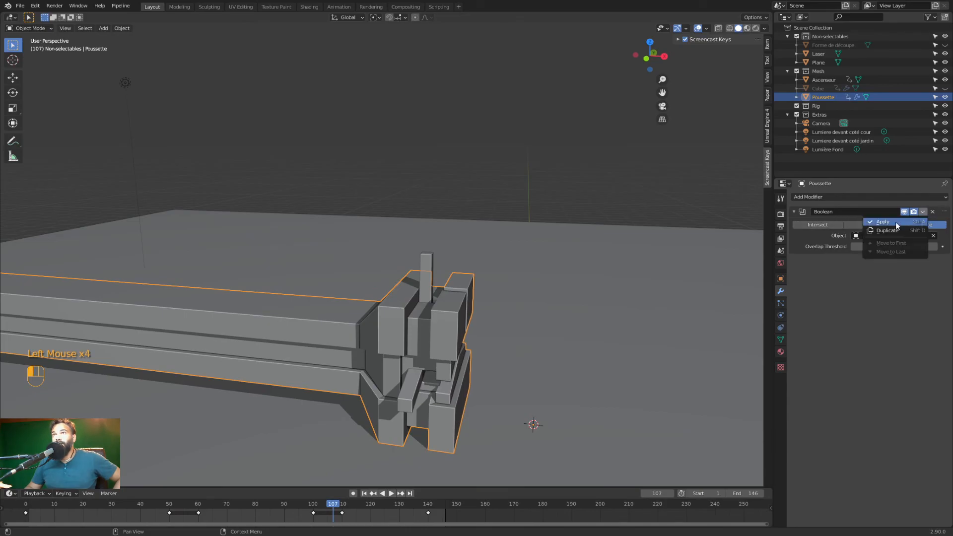
left_click(922, 221)
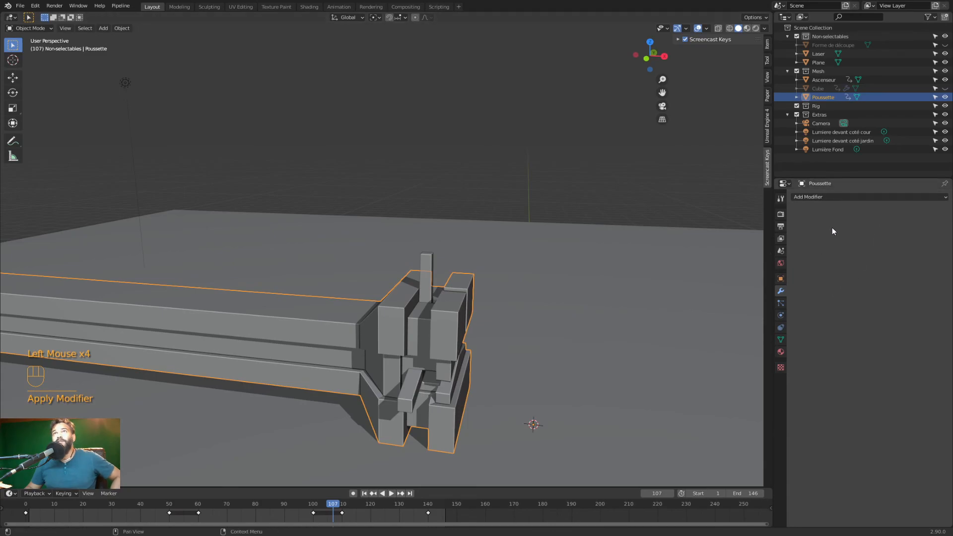
- Check the Poussette's cut mesh in Edit Mode, return to Object Mode, and save the file at frame 111
key("Tab")
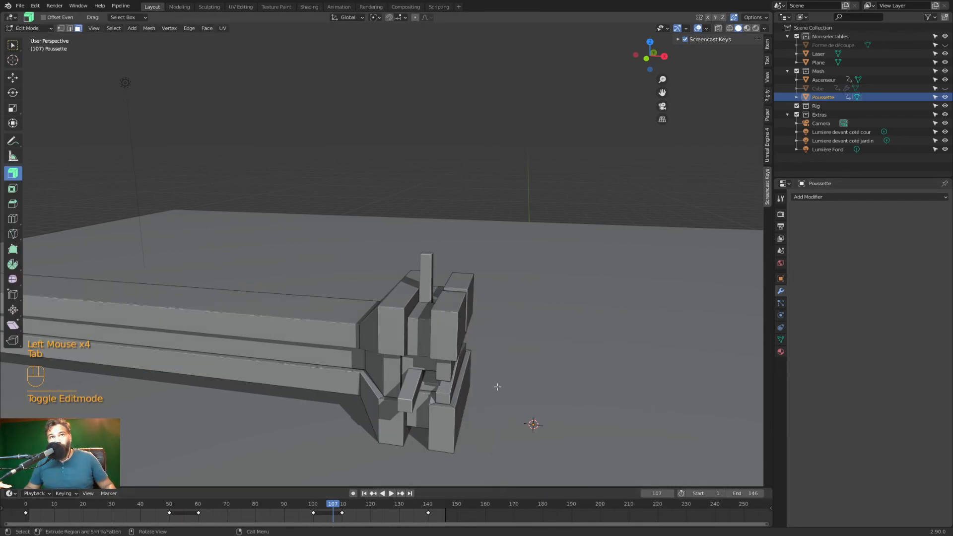
middle_click_drag(484, 342, 453, 371)
key("Tab")
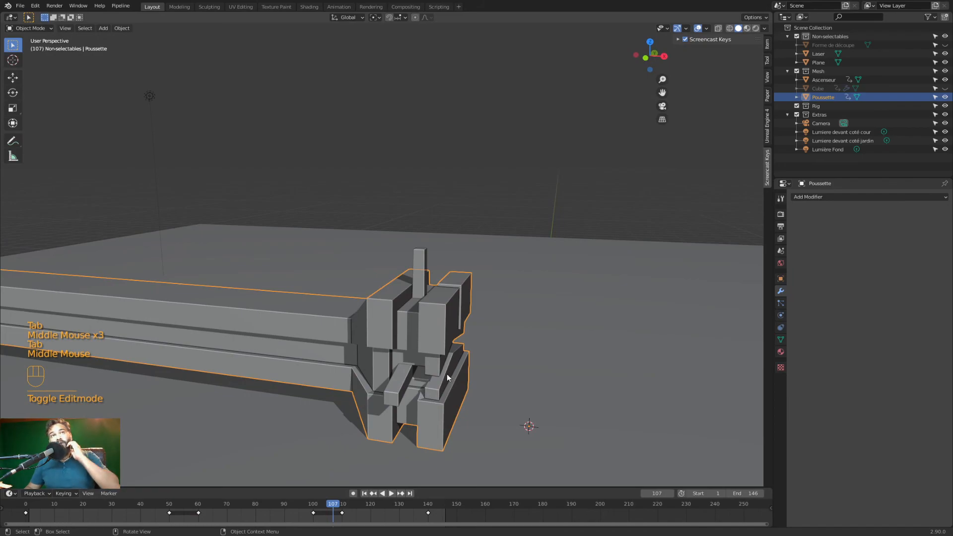
mouse_move(332, 506)
left_mouse_down()
mouse_move(256, 506)
mouse_move(385, 505)
mouse_move(306, 505)
mouse_move(344, 505)
left_mouse_up()
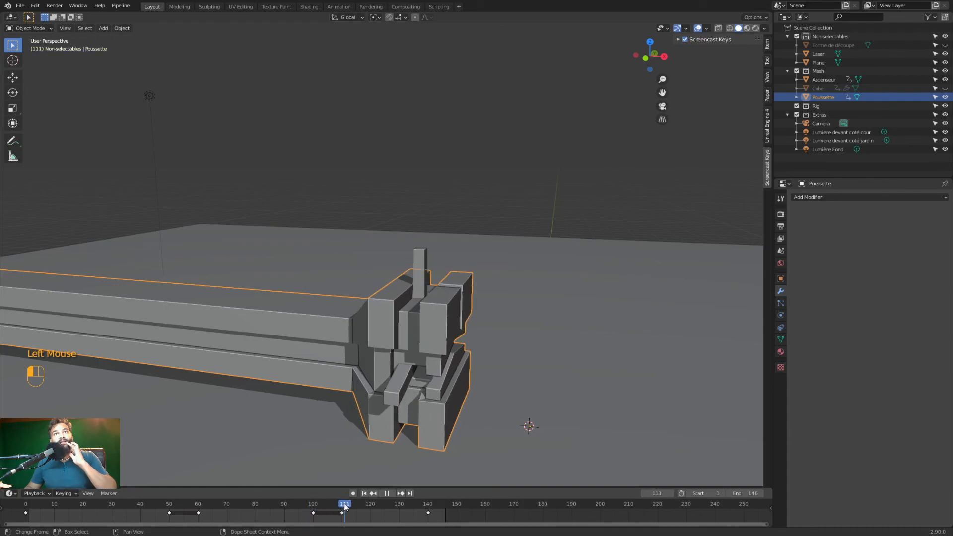
key("ctrl+s")
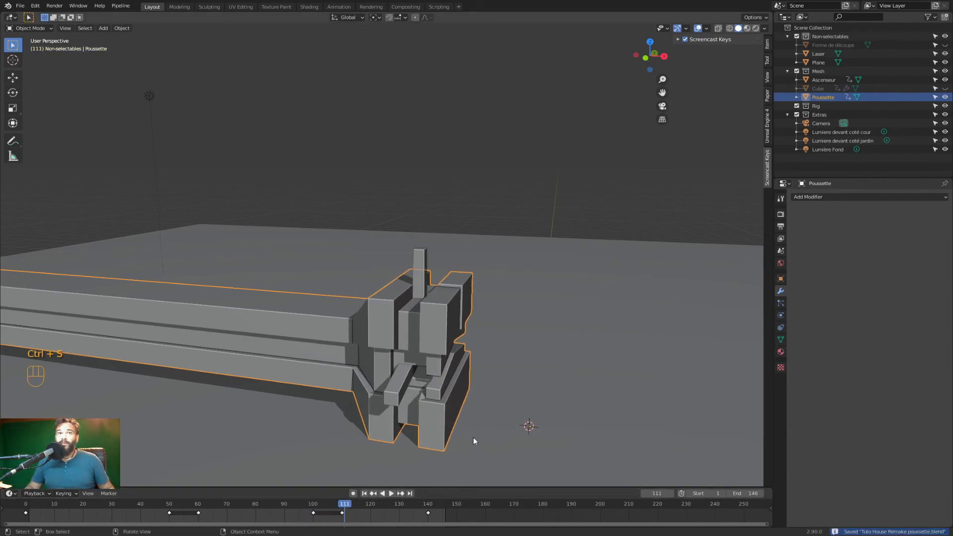
- Unhide the Cube, move to frame 127 to view its cut pieces, and select it
left_click_drag(407, 506, 410, 509)
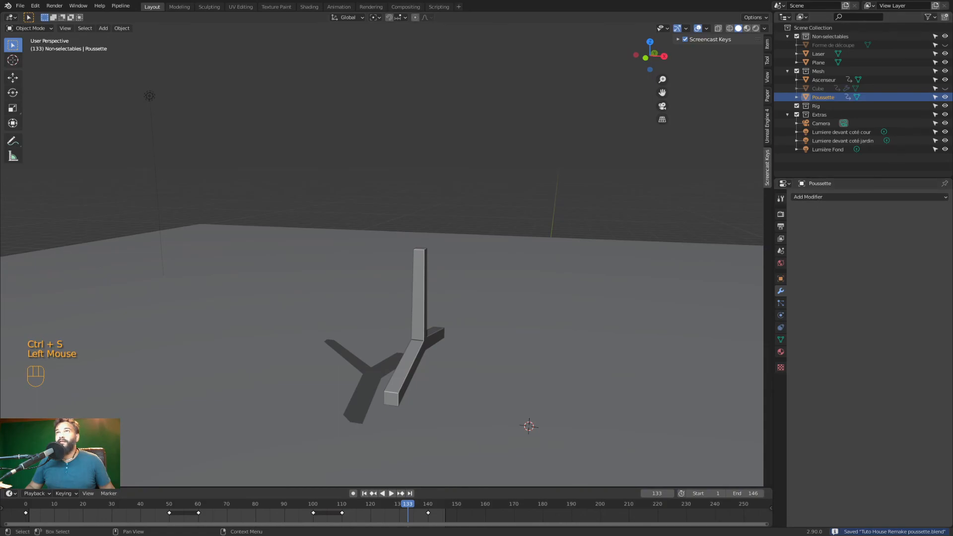
left_click(945, 89)
mouse_move(375, 502)
left_mouse_down()
mouse_move(277, 494)
mouse_move(391, 504)
left_mouse_up()
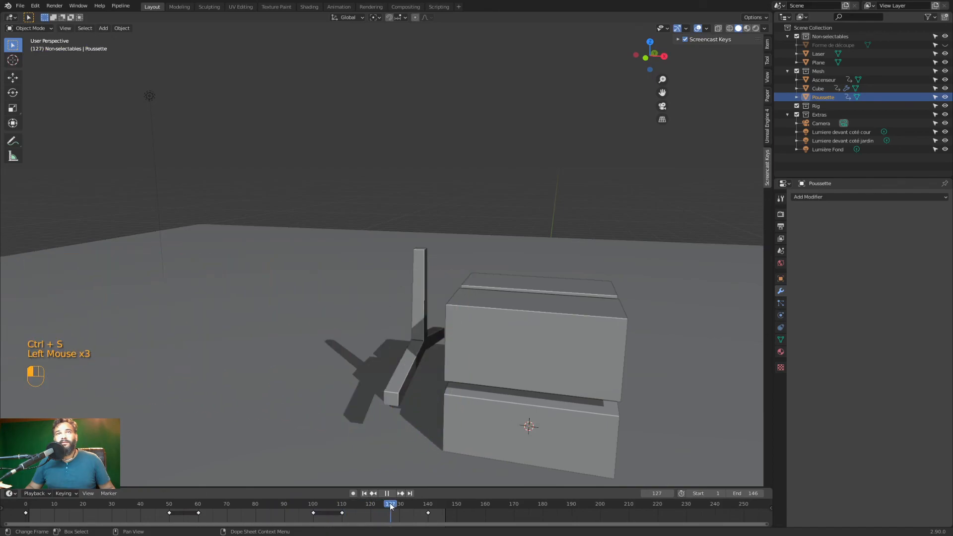
middle_click_drag(597, 408, 506, 389)
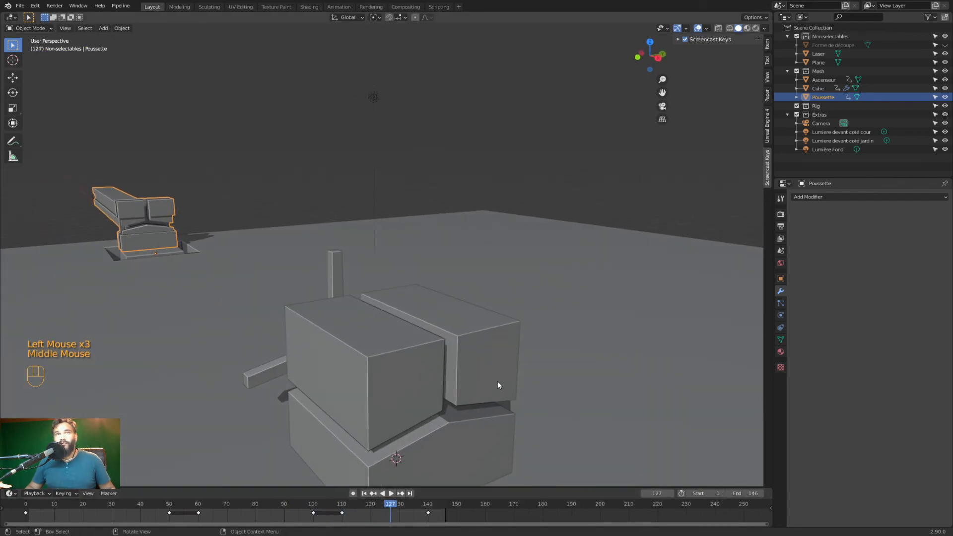
left_click(497, 382)
scroll(500, 381, "down", 1)
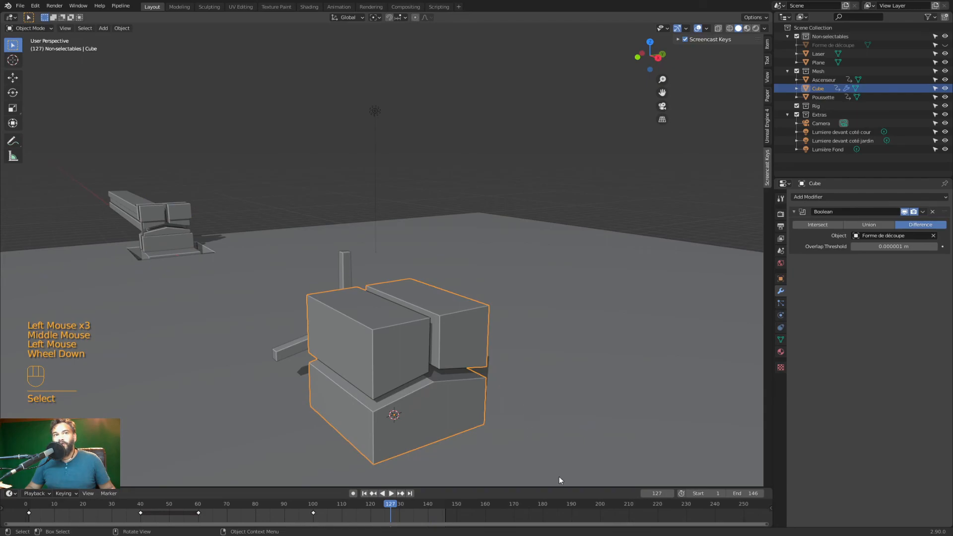